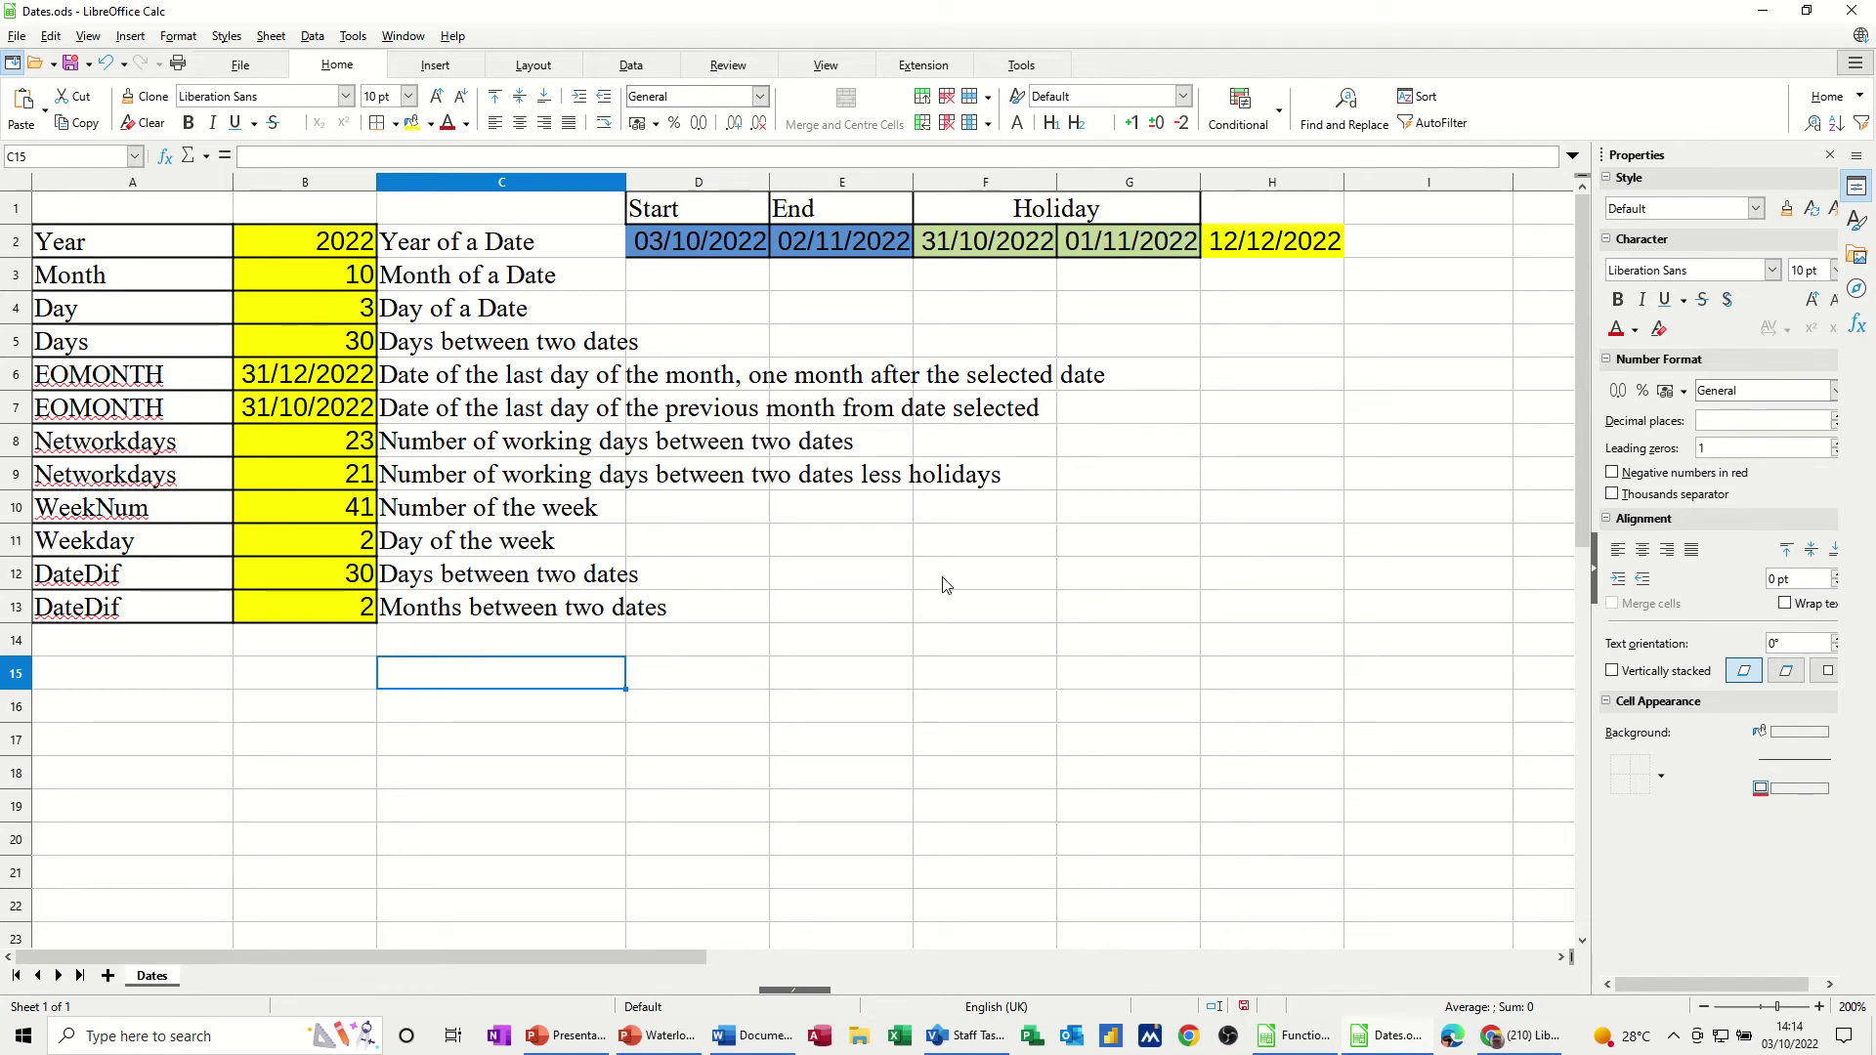
Step: Enter =YEAR(D2), =MONTH(D2) and =DAY(D2) in H4, H5 and H6, returning 2022, 10 and 3
{"action": "left_click", "coordinate": [1240, 316]}
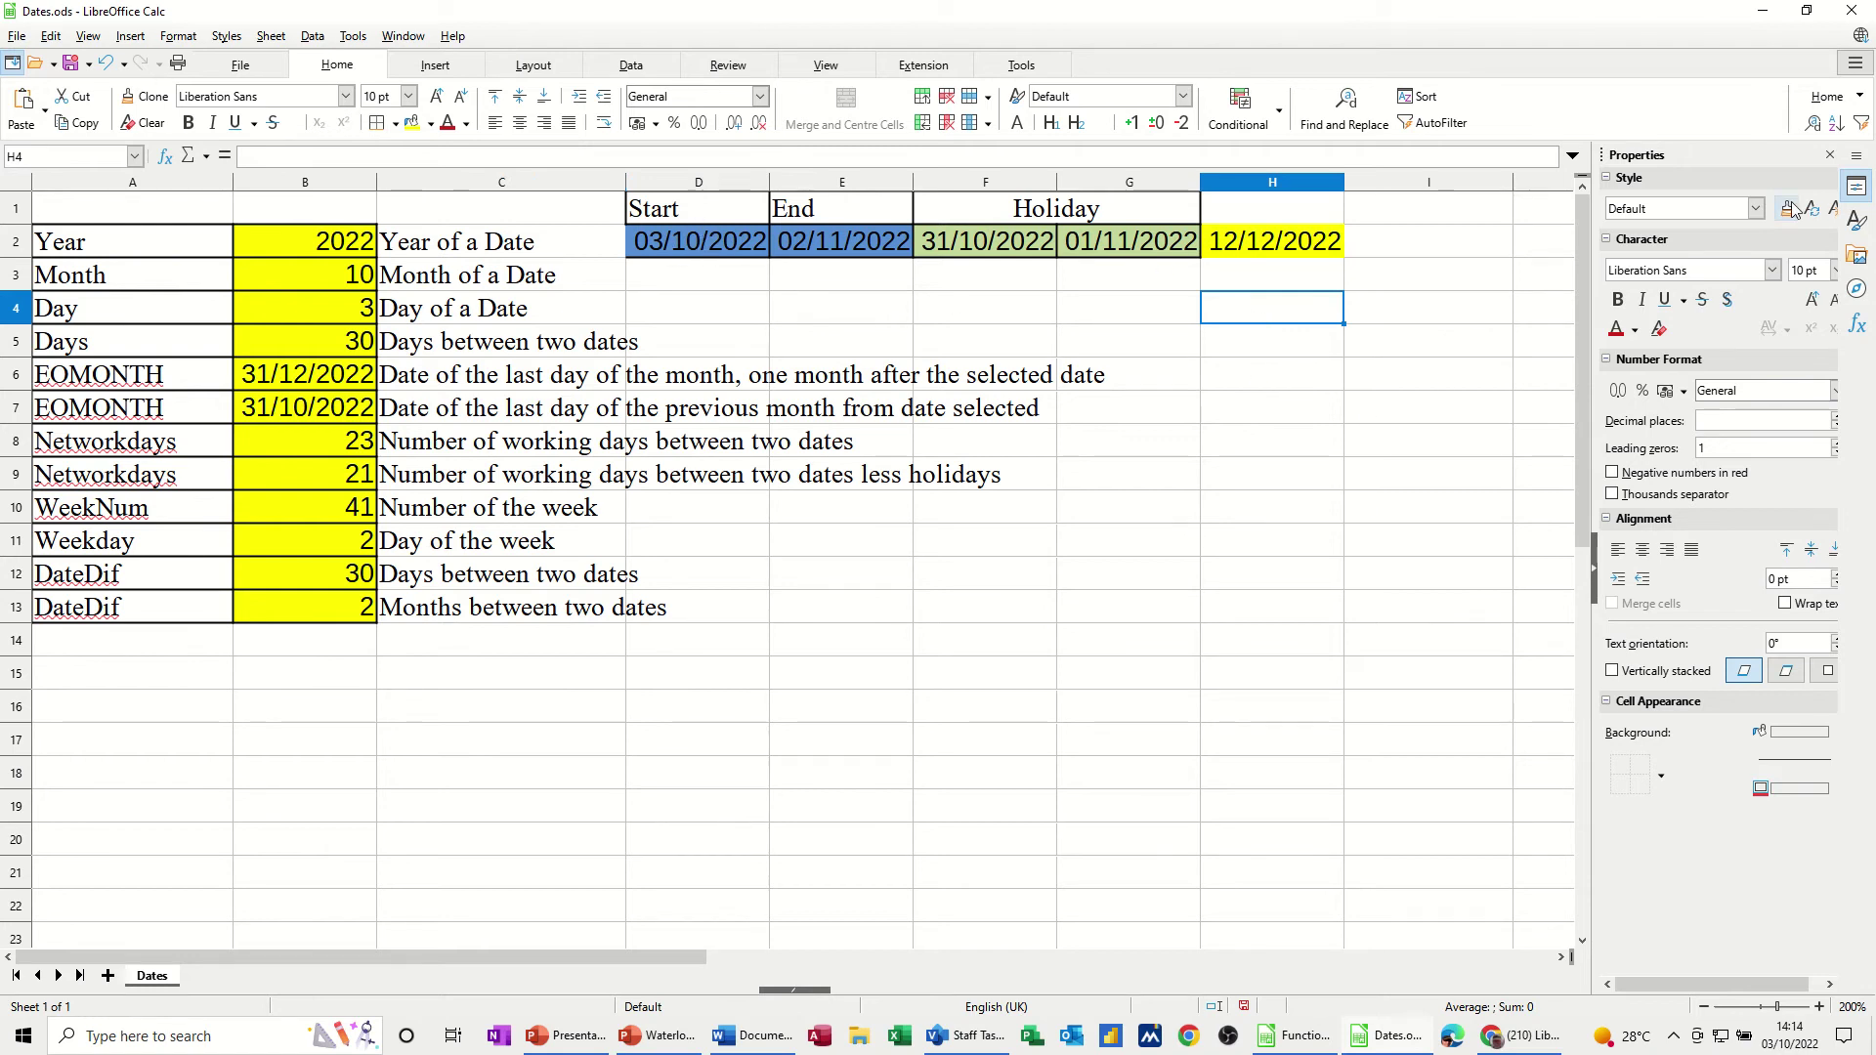
{"action": "type", "text": "=year("}
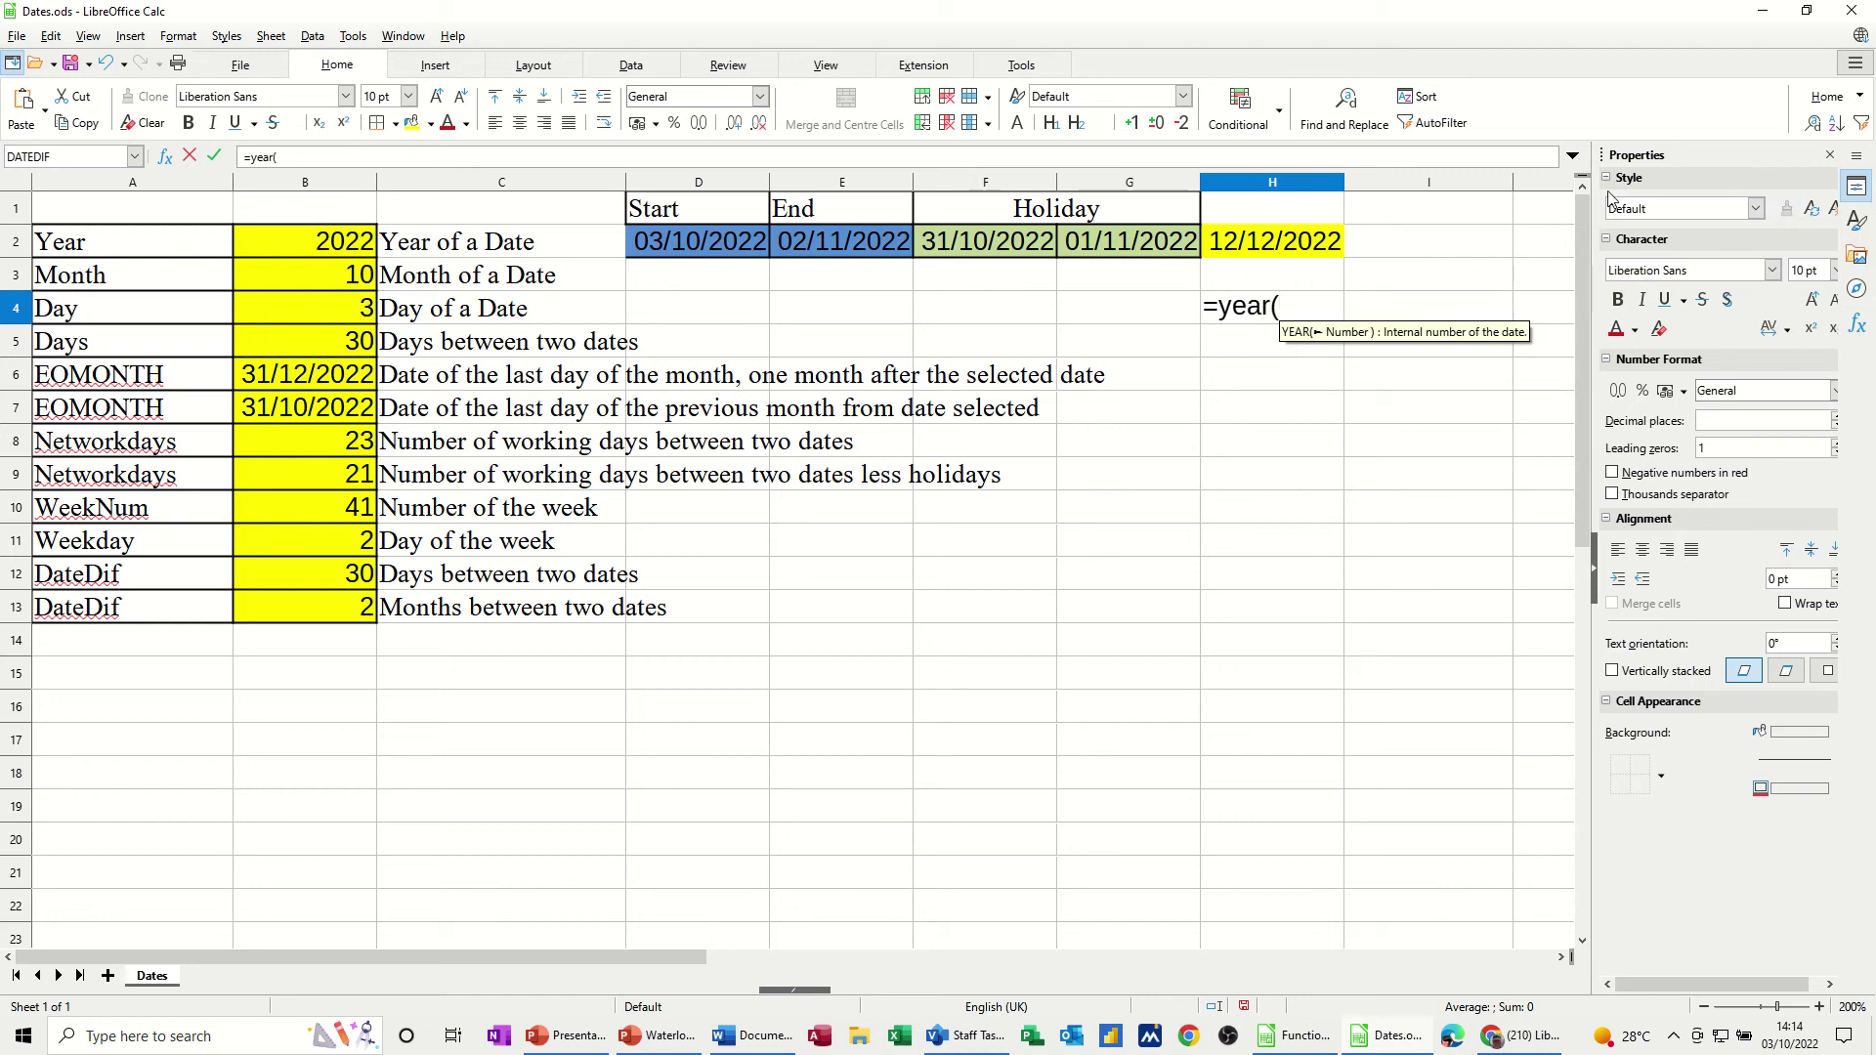
{"action": "left_click", "coordinate": [710, 252]}
{"action": "left_click", "coordinate": [215, 158]}
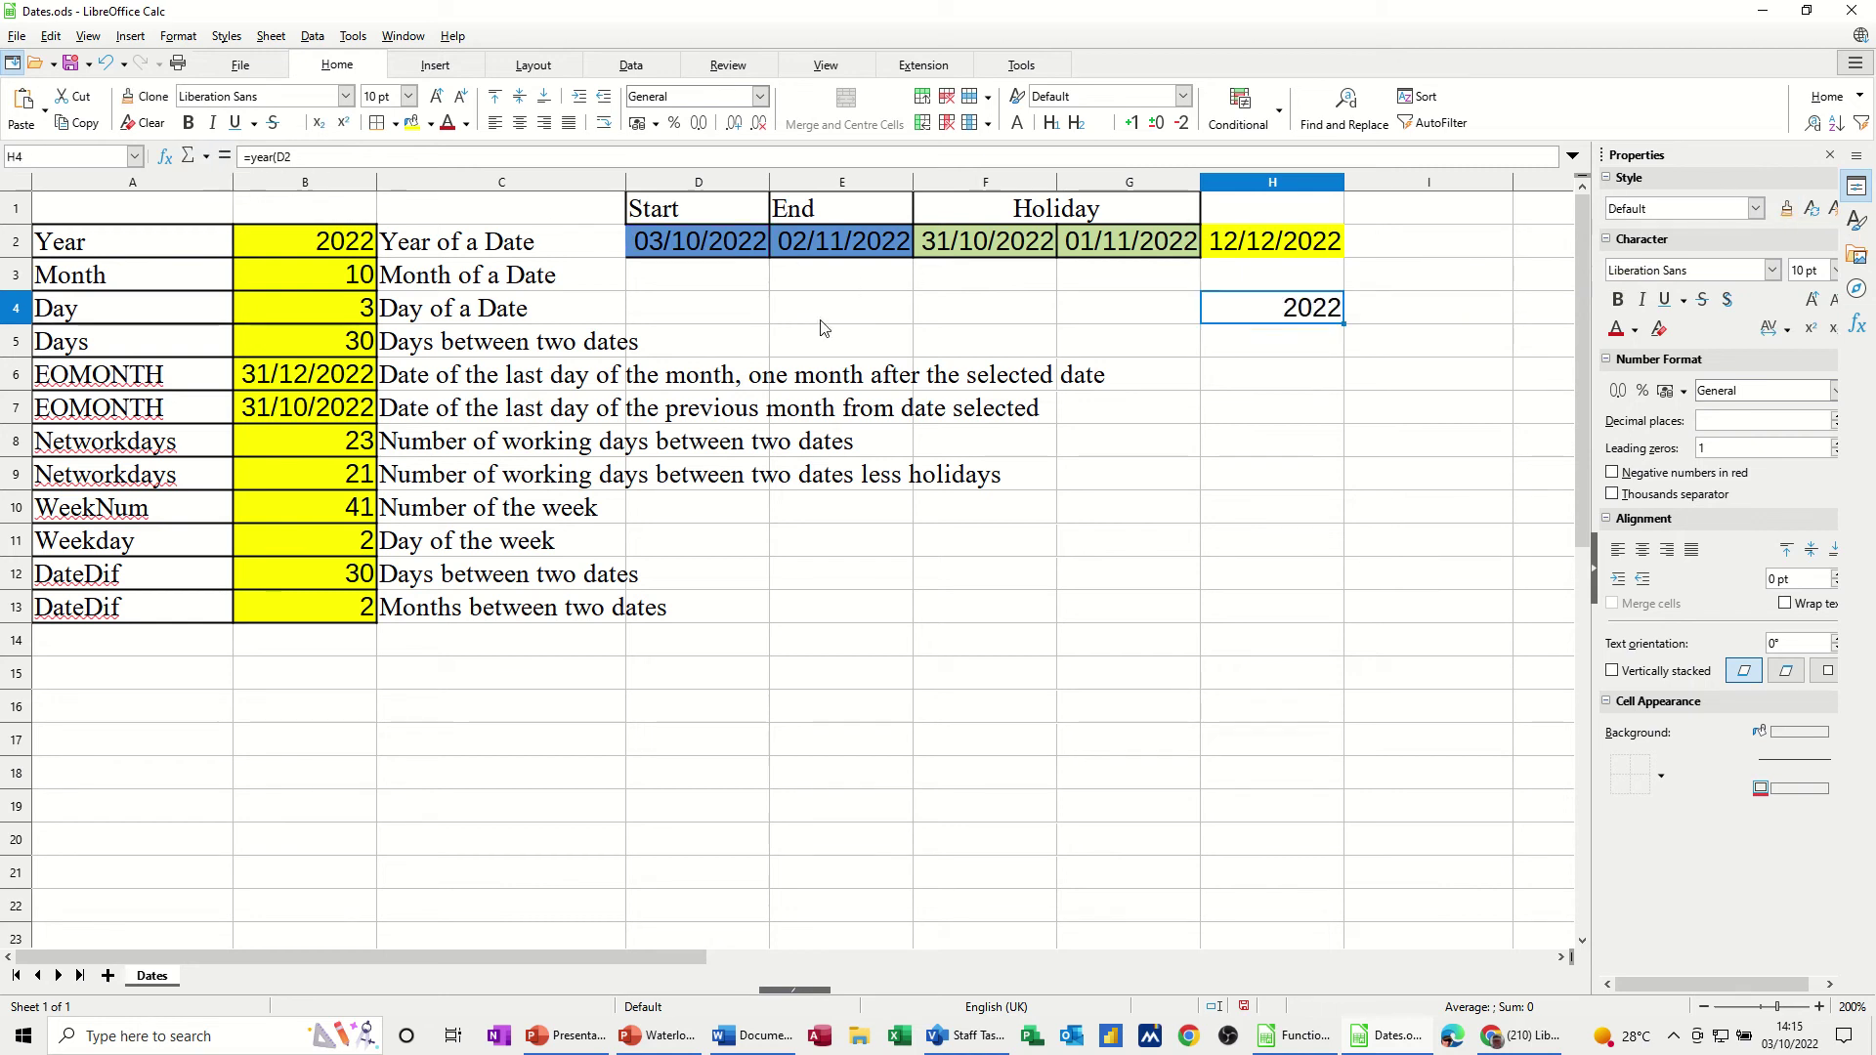
{"action": "left_click", "coordinate": [1315, 343]}
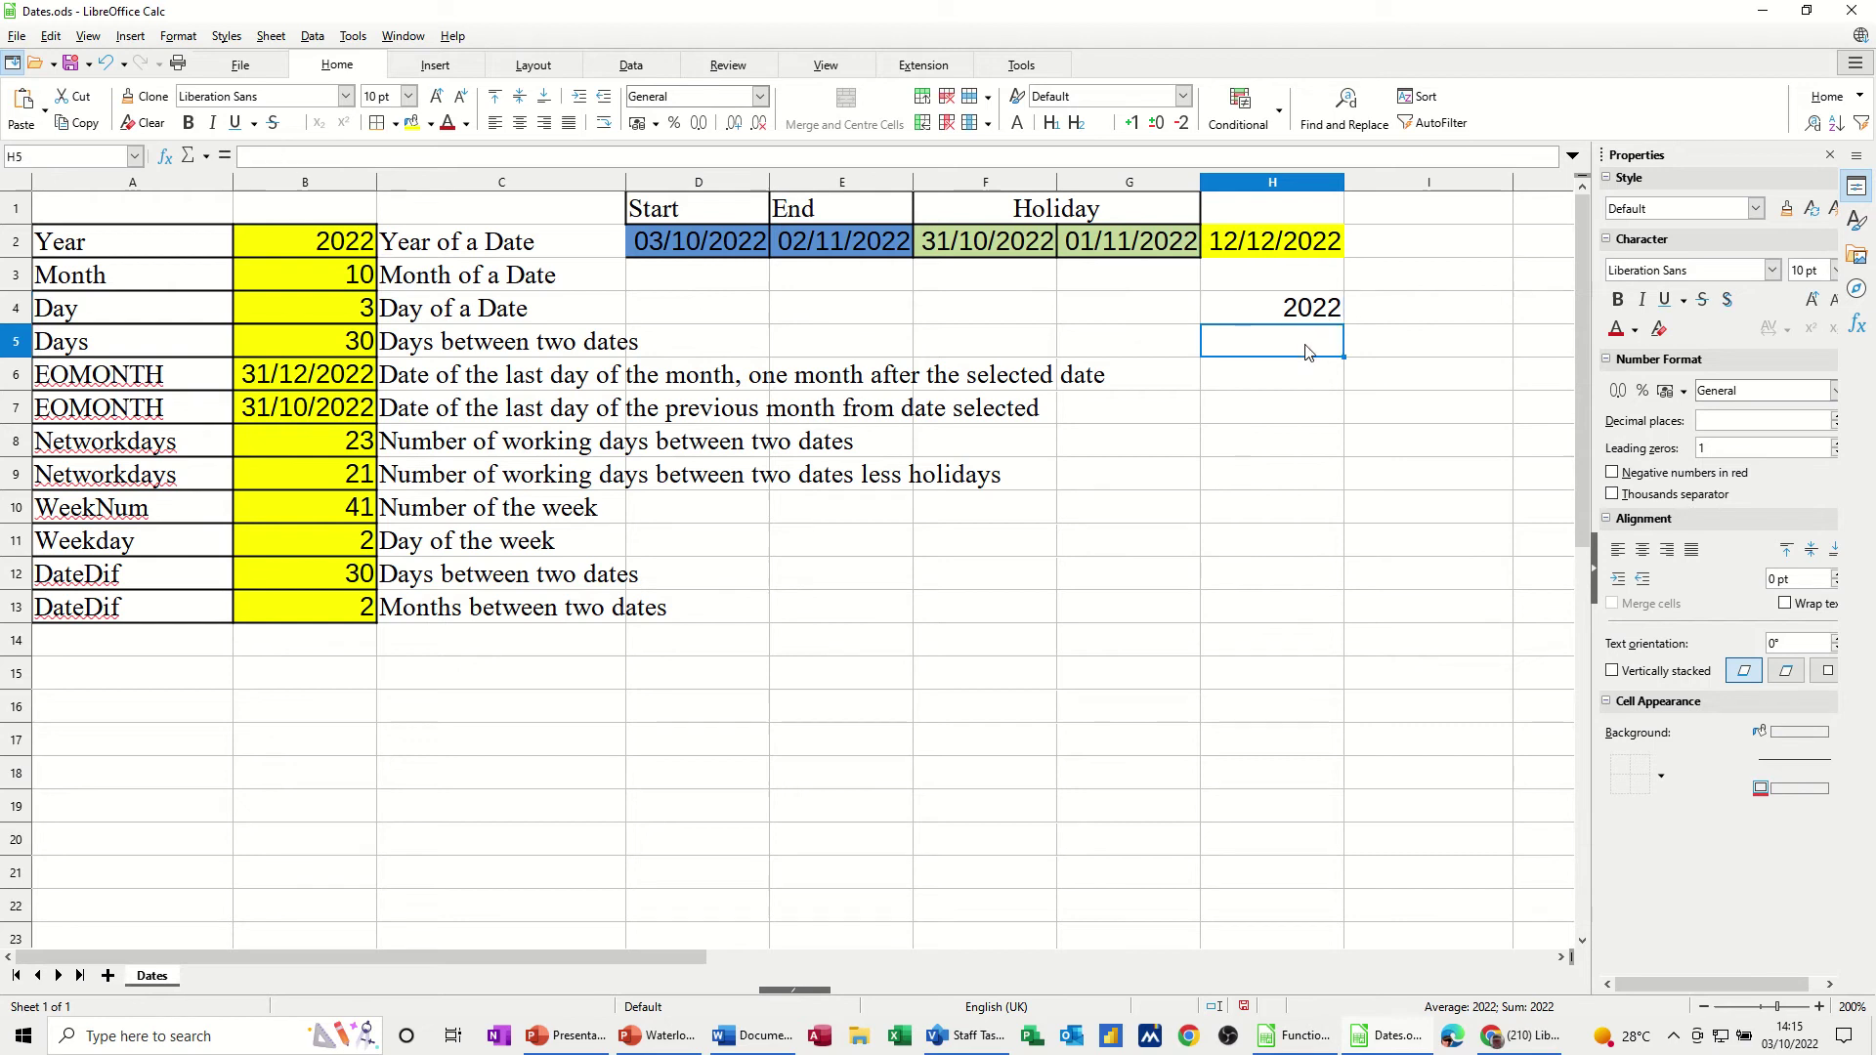
{"action": "type", "text": "=month("}
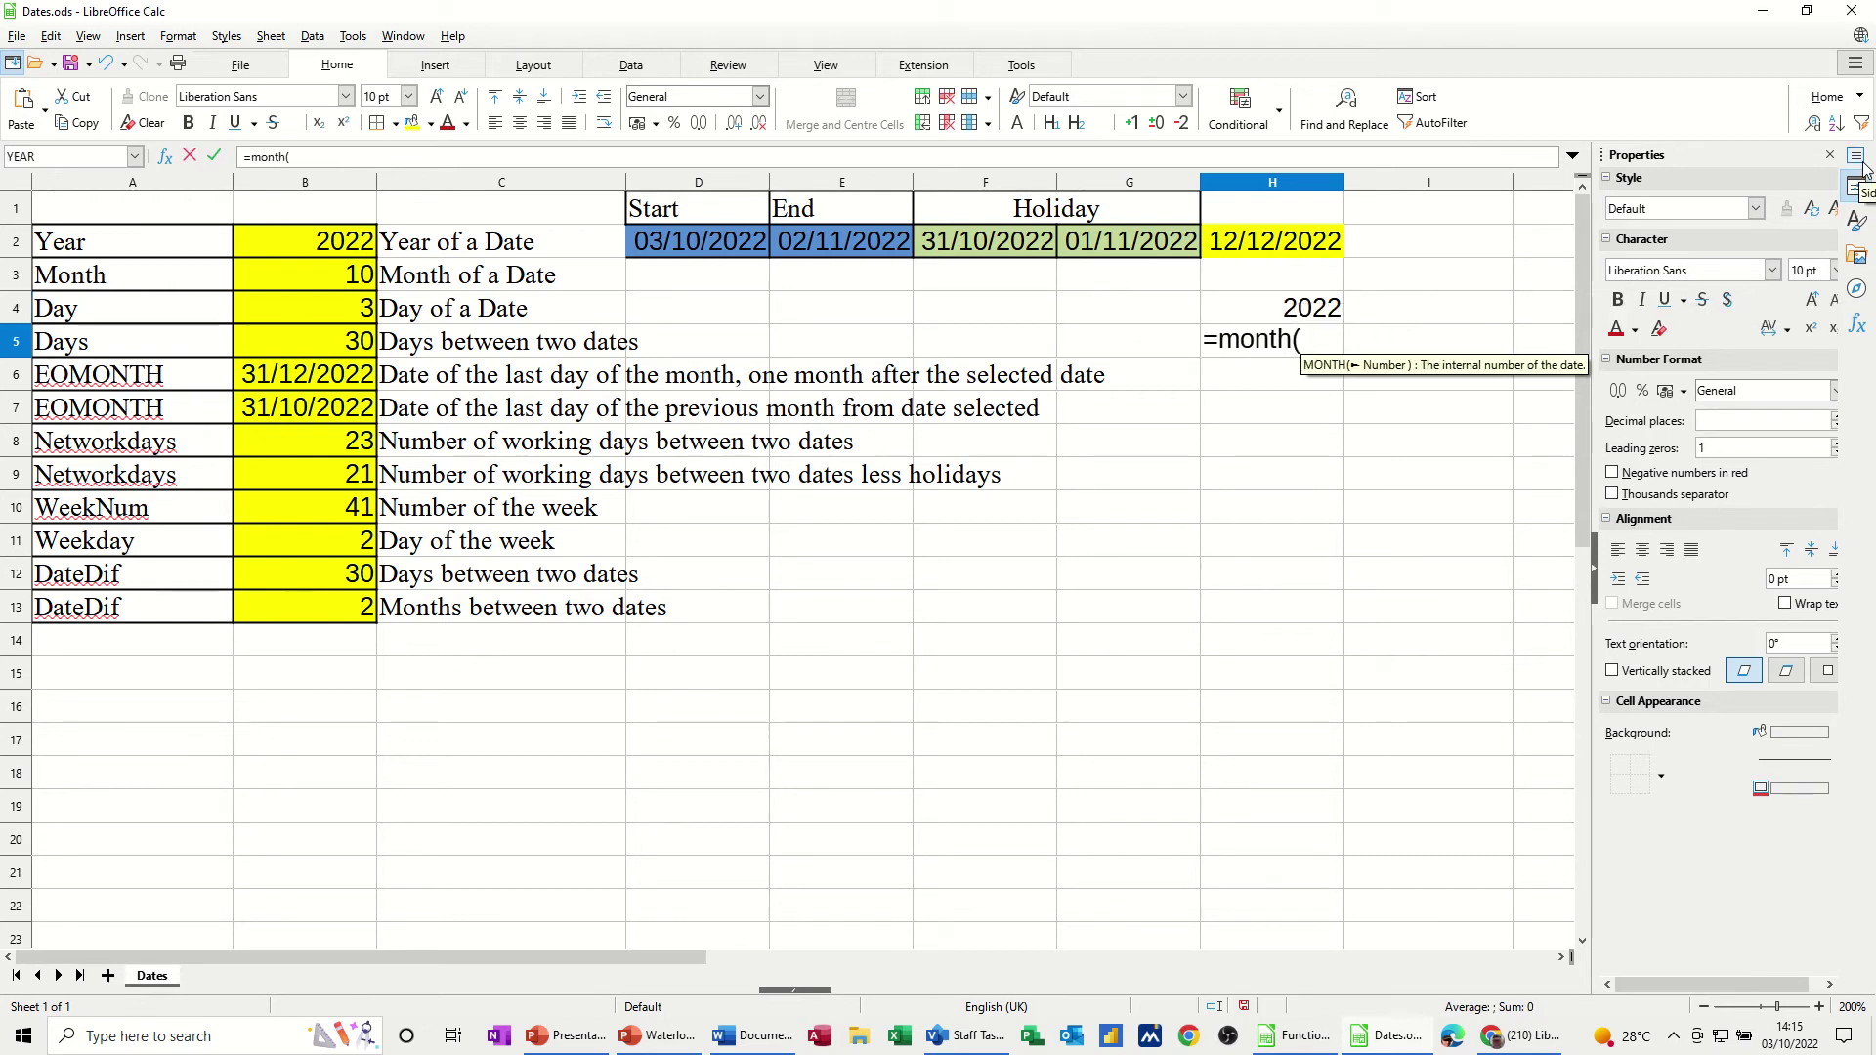
{"action": "left_click", "coordinate": [674, 252]}
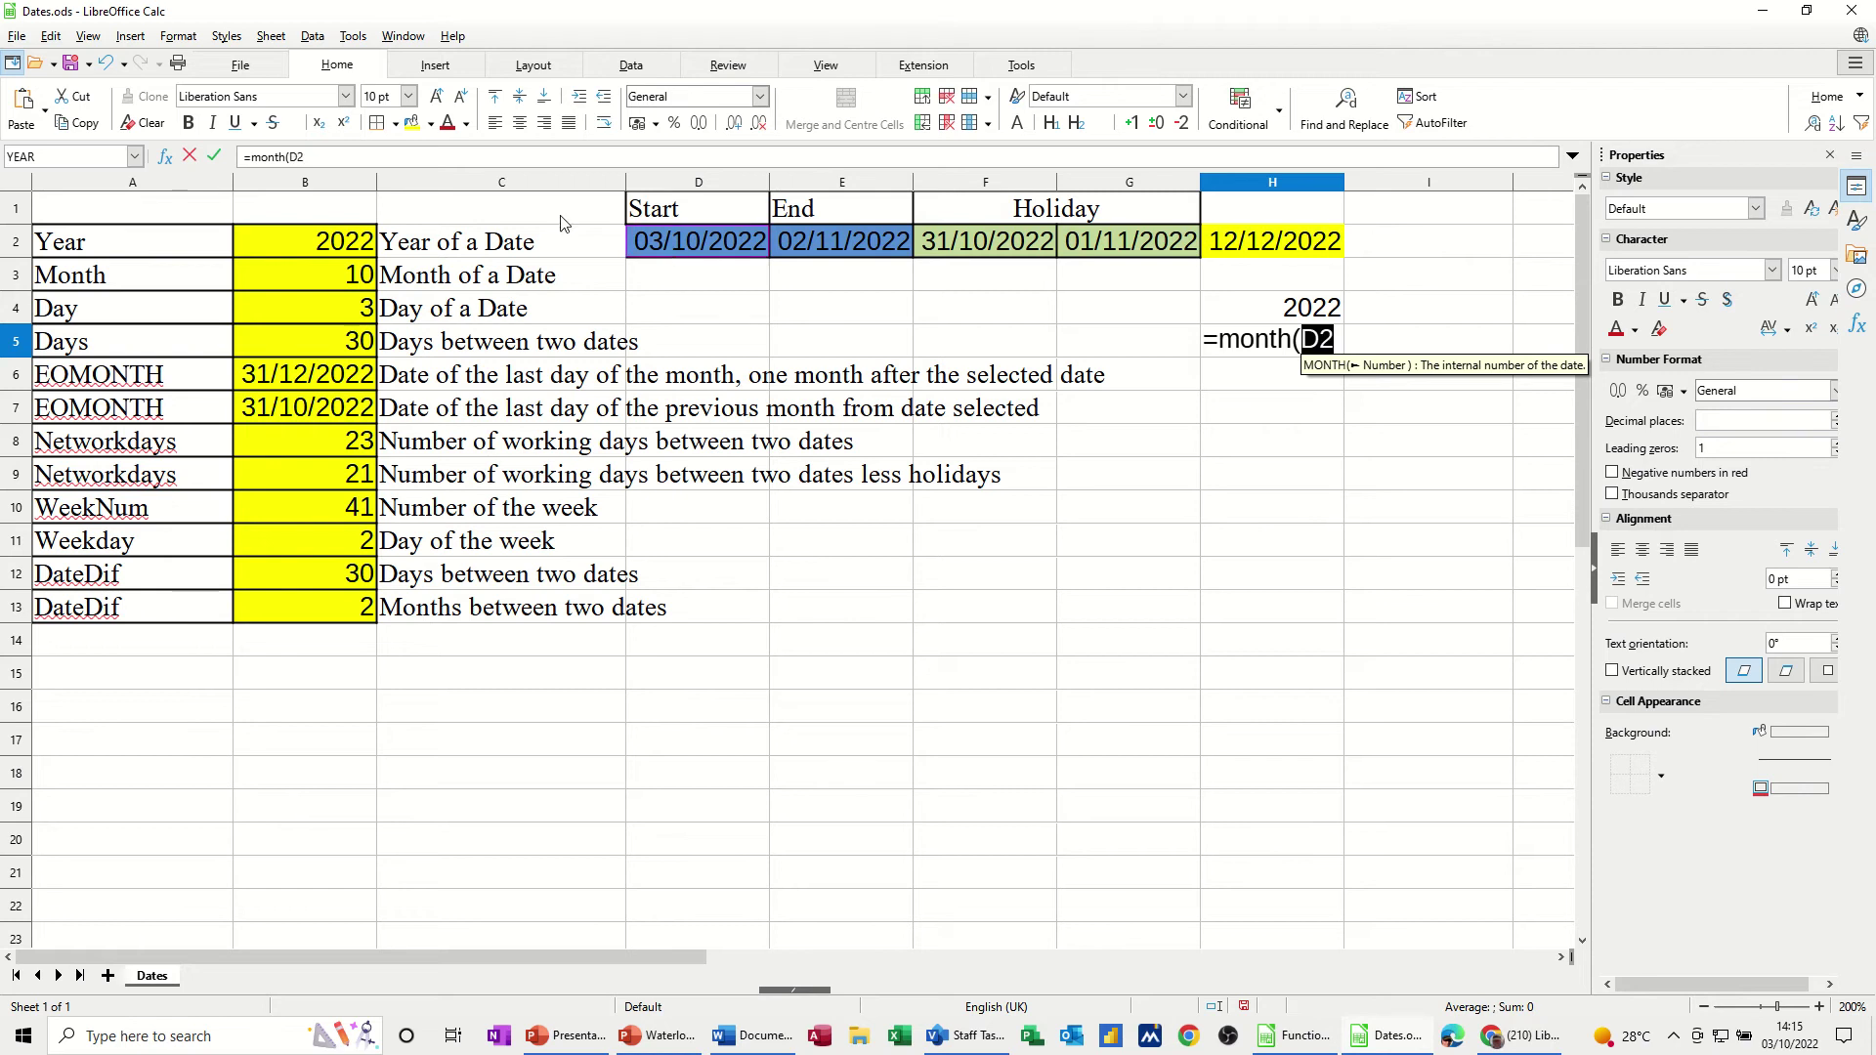
{"action": "left_click", "coordinate": [215, 156]}
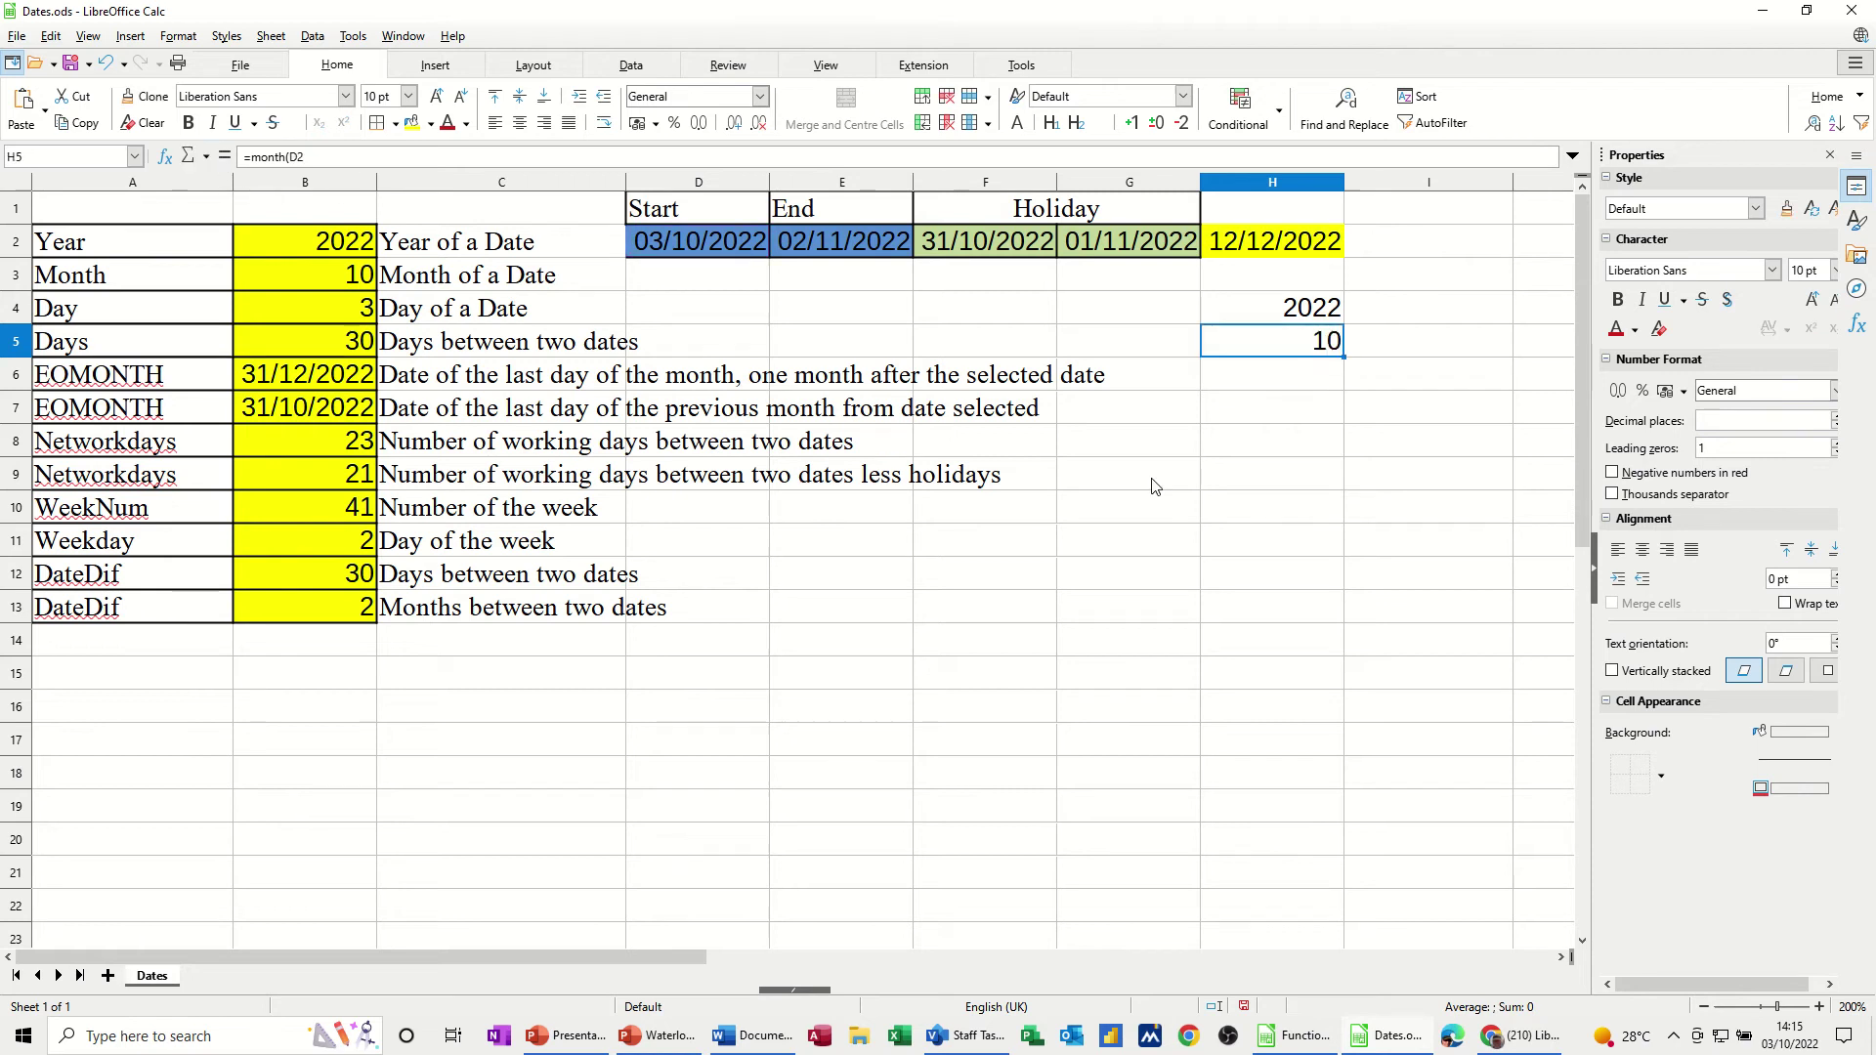
{"action": "left_click", "coordinate": [1252, 383]}
{"action": "type", "text": "="}
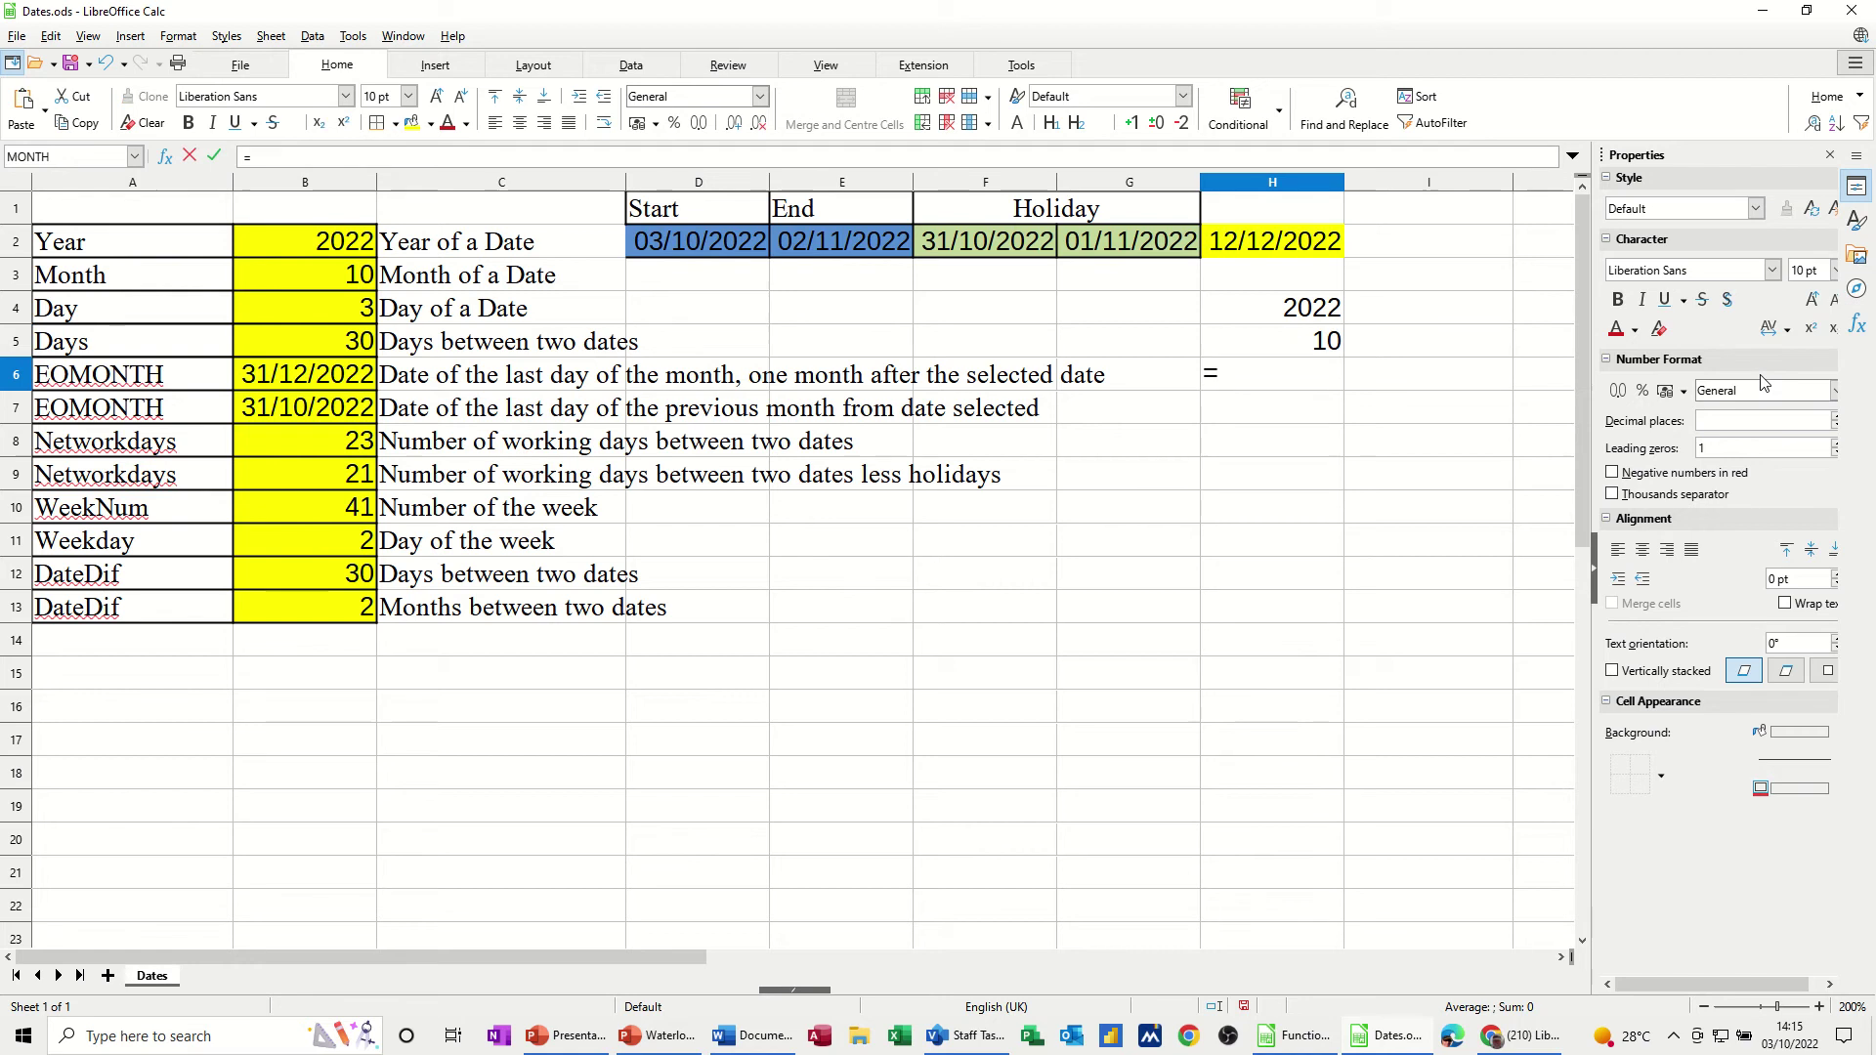
{"action": "type", "text": "day("}
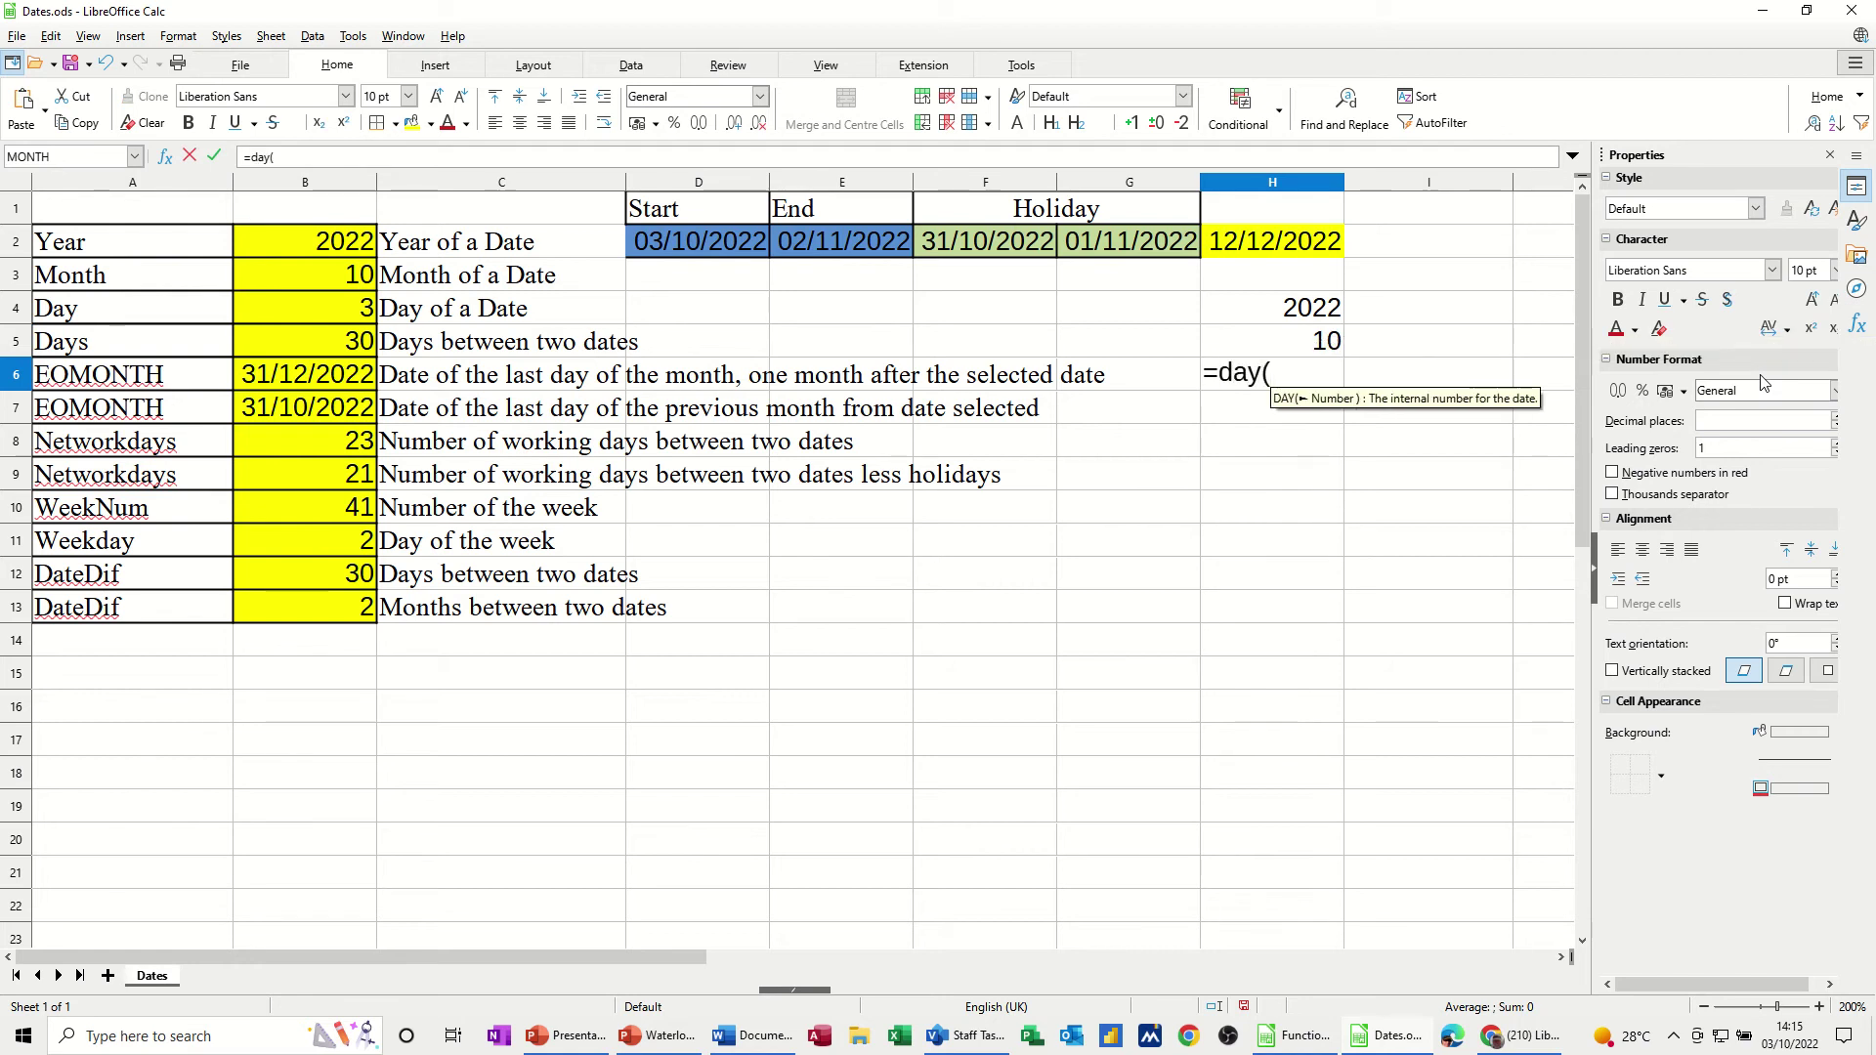
{"action": "left_click", "coordinate": [658, 239]}
{"action": "left_click", "coordinate": [215, 156]}
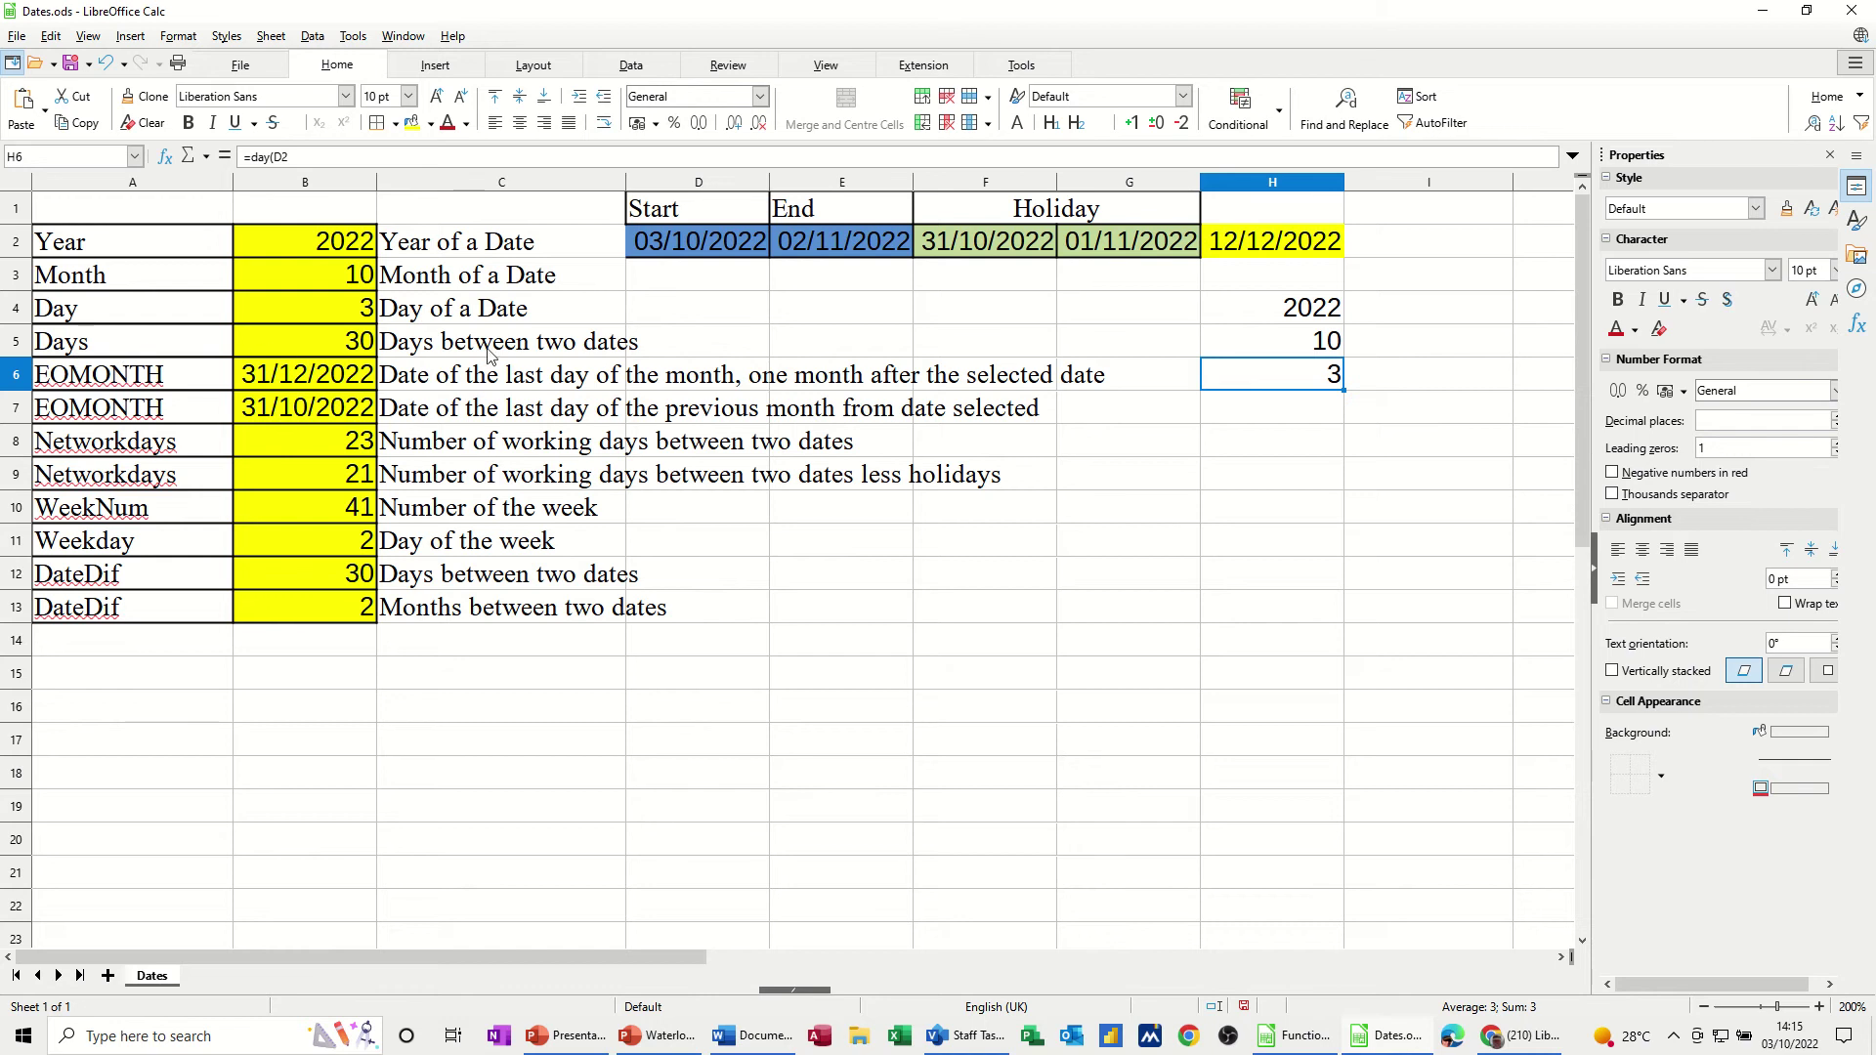
Step: After checking B5's reference formula, enter =DAYS(E2,D2) in H7 to get 30
{"action": "left_click", "coordinate": [313, 348]}
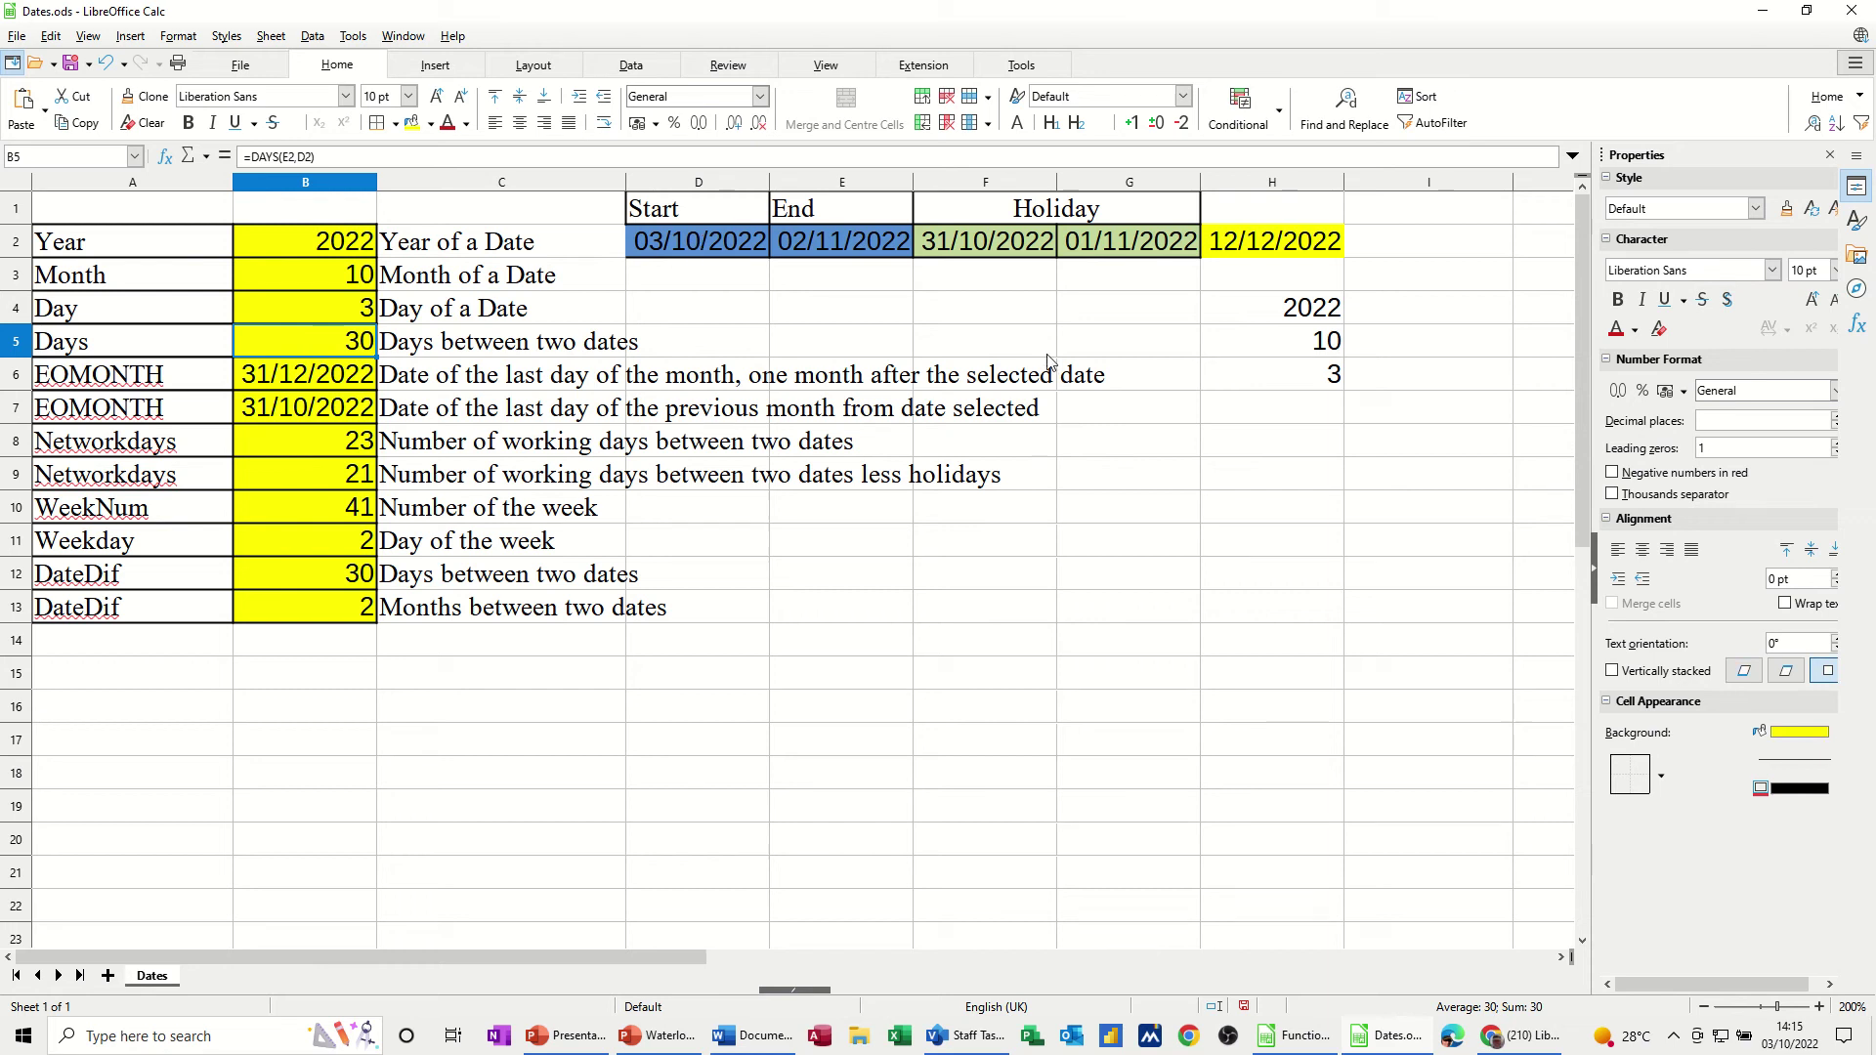
{"action": "left_click", "coordinate": [1270, 410]}
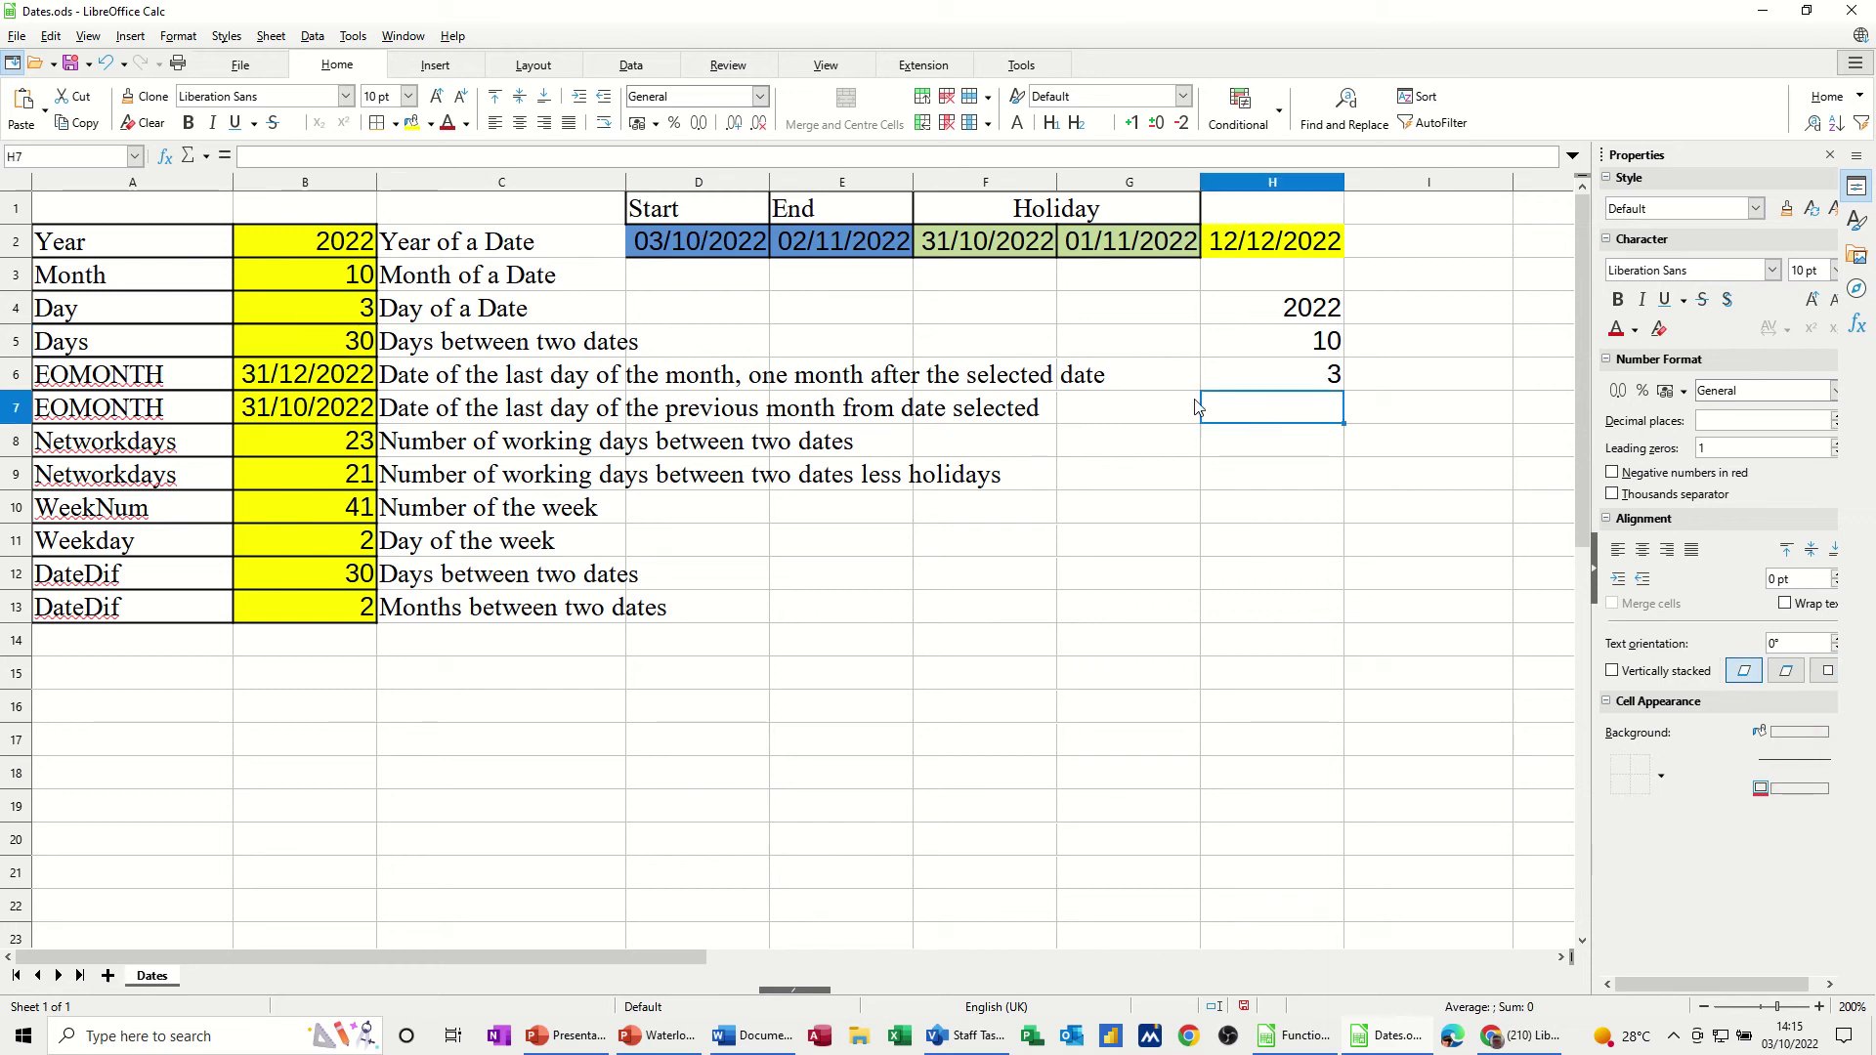
{"action": "left_click", "coordinate": [334, 338]}
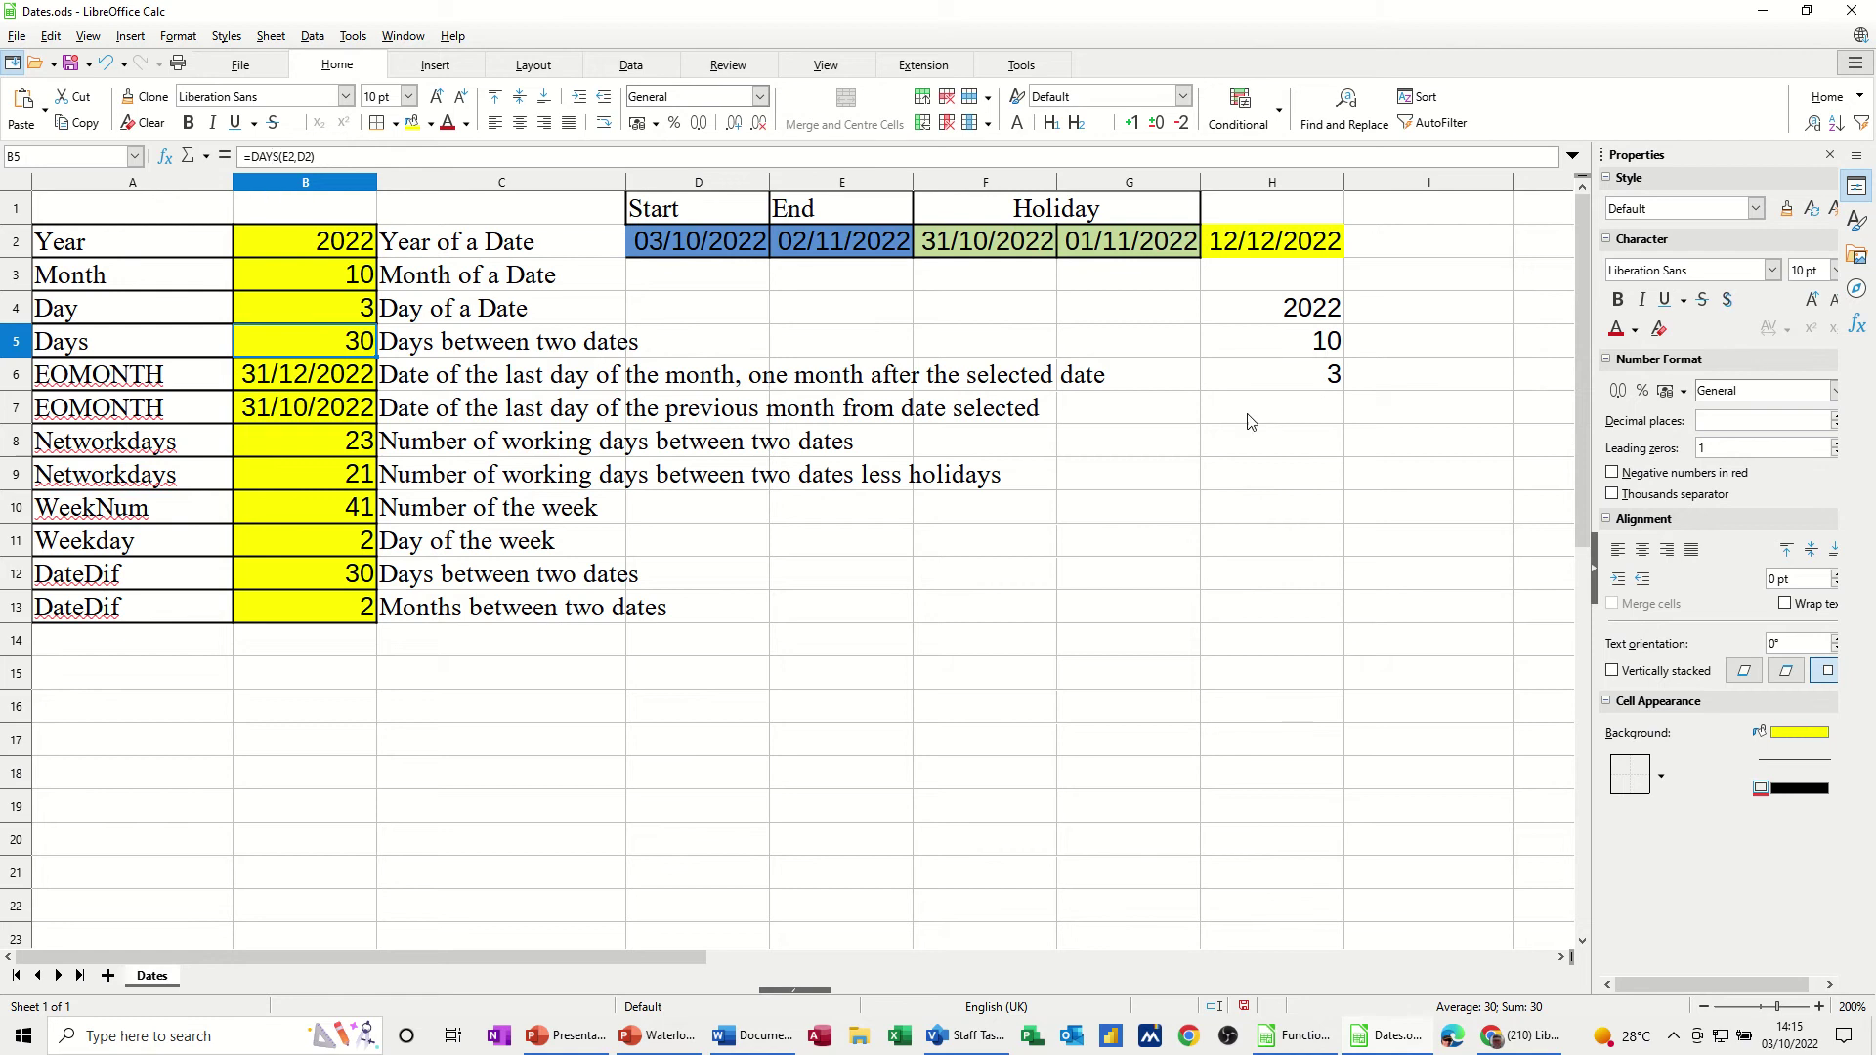
{"action": "left_click", "coordinate": [1286, 422]}
{"action": "type", "text": "=days("}
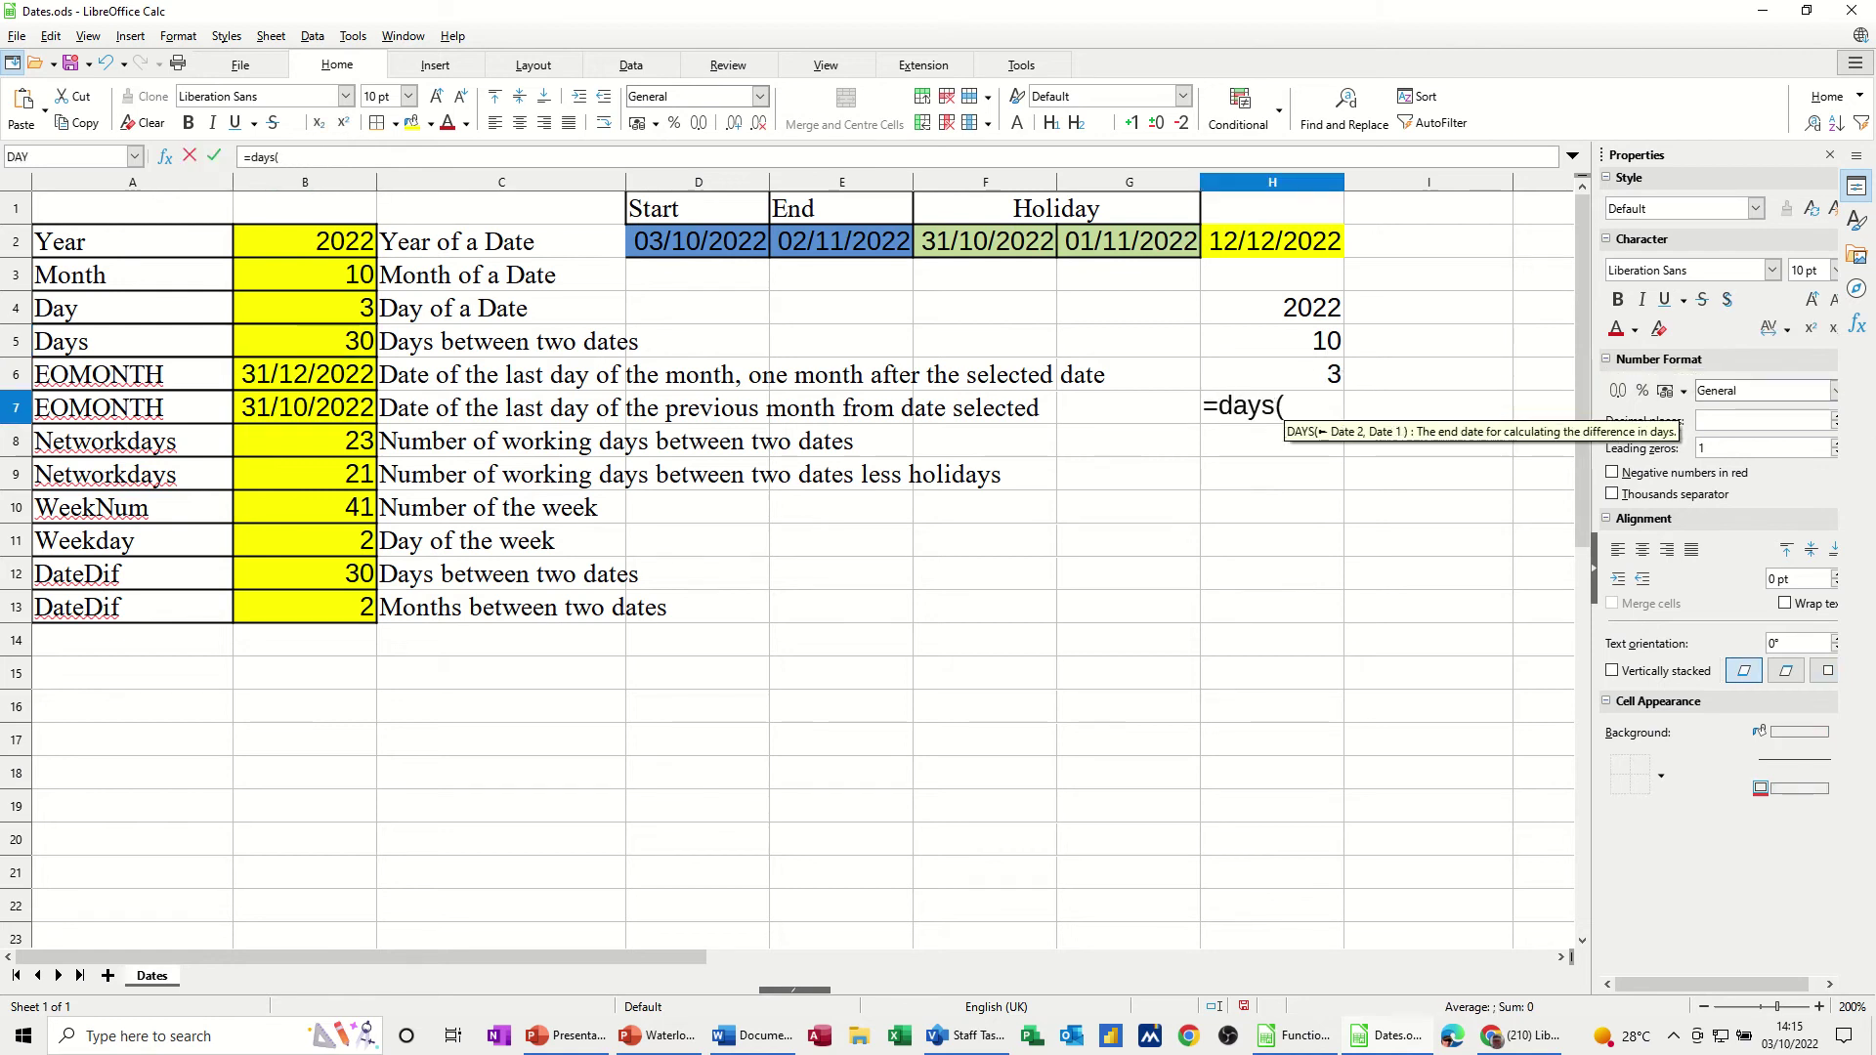
{"action": "left_click", "coordinate": [860, 252]}
{"action": "type", "text": ","}
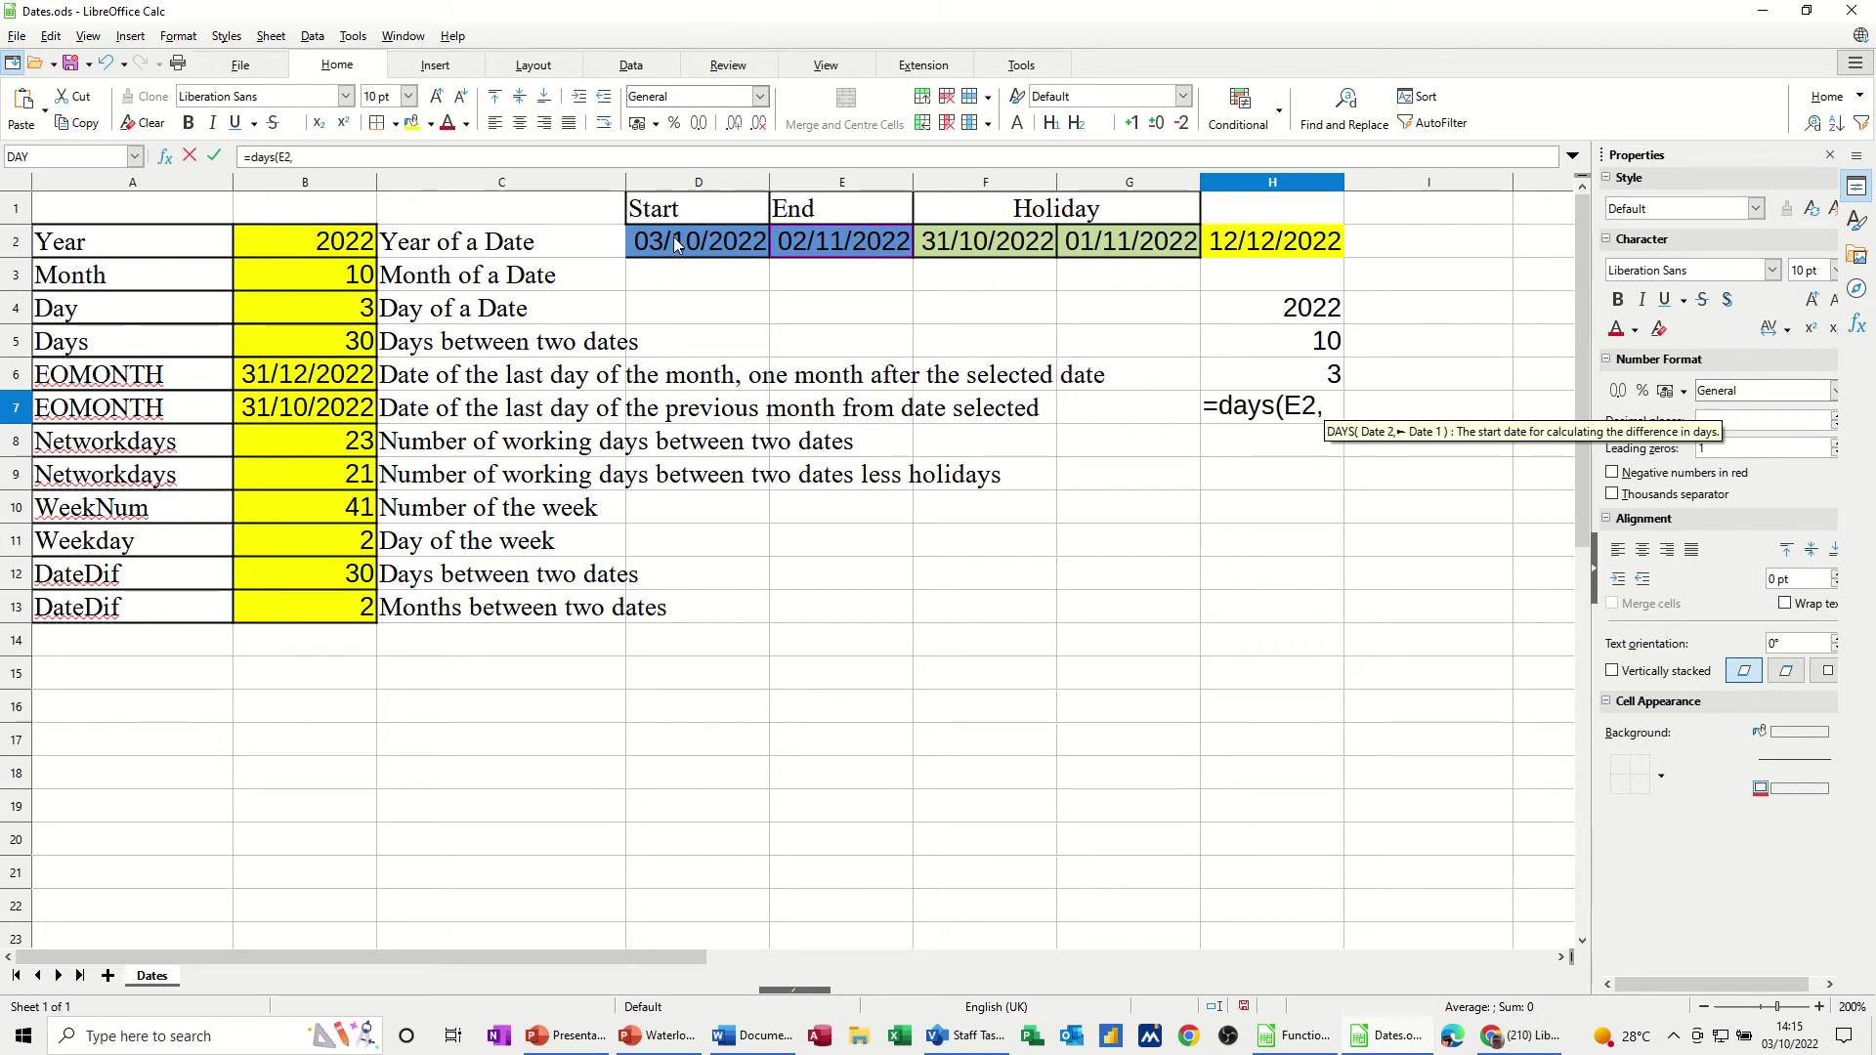
{"action": "left_click", "coordinate": [672, 237]}
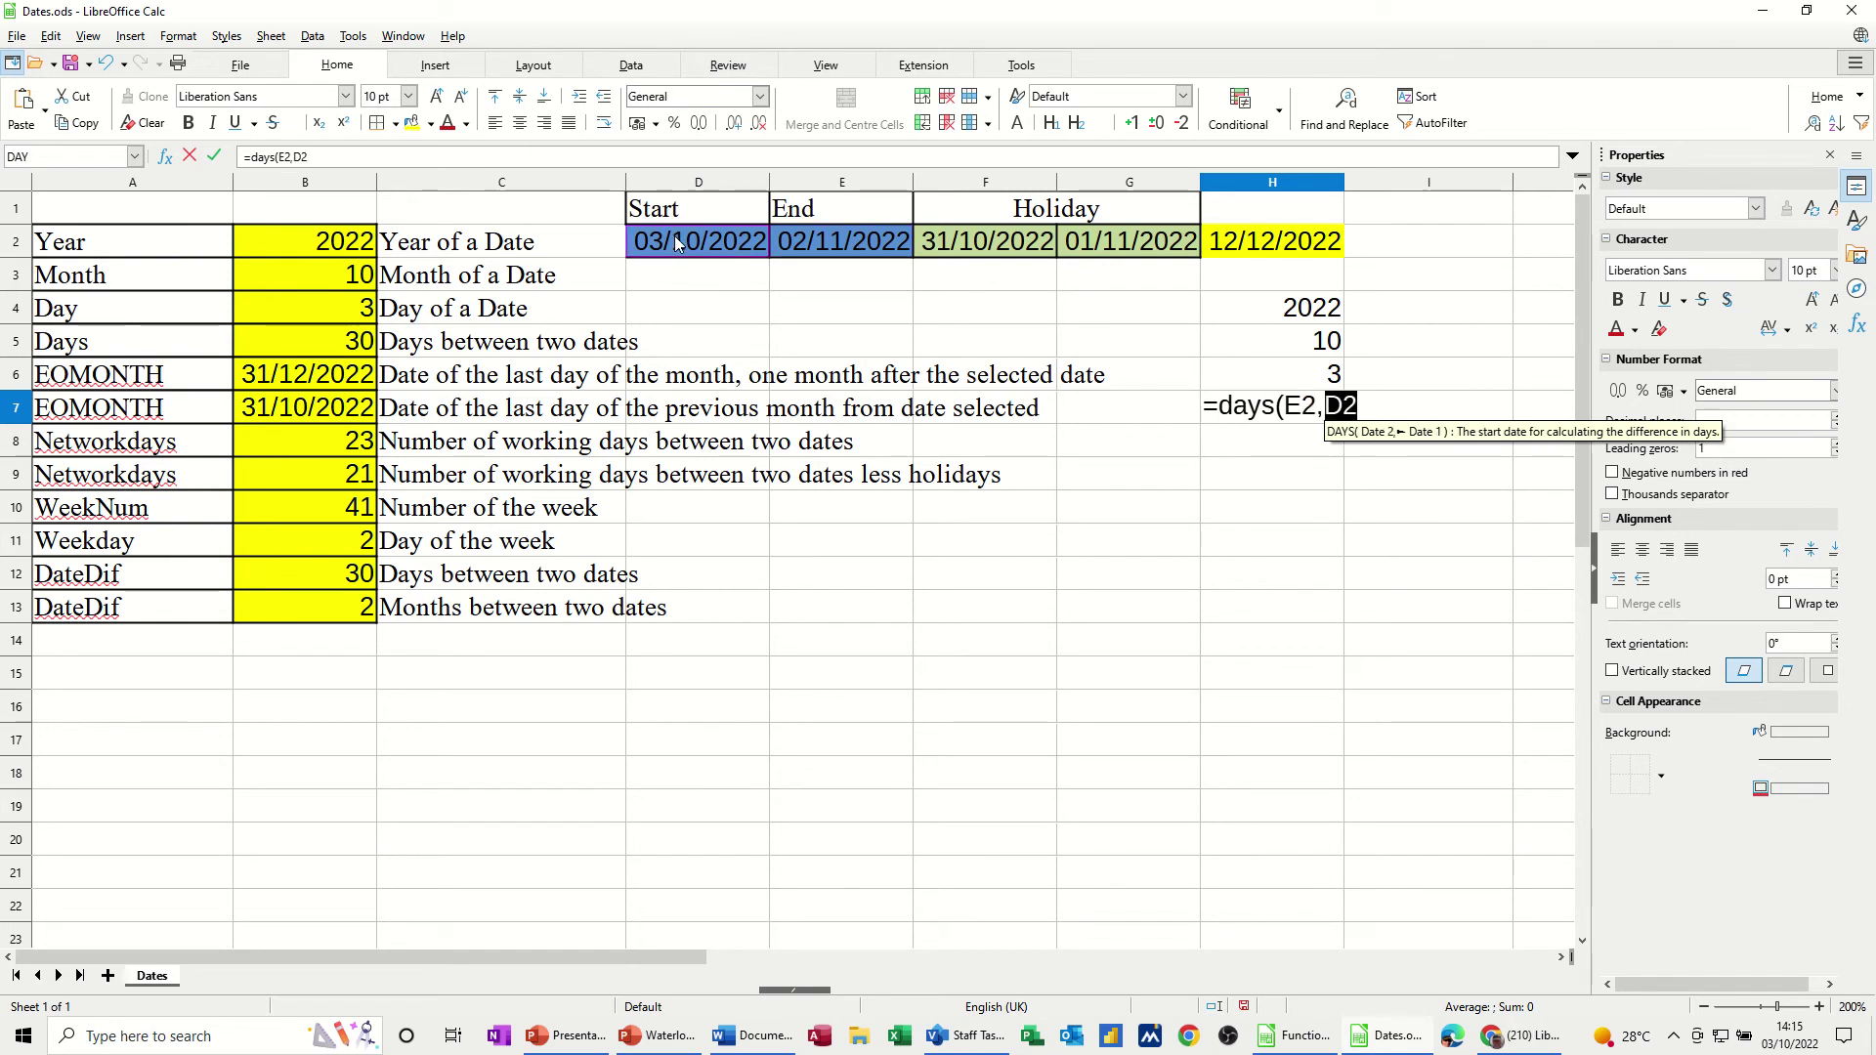
{"action": "left_click", "coordinate": [217, 156]}
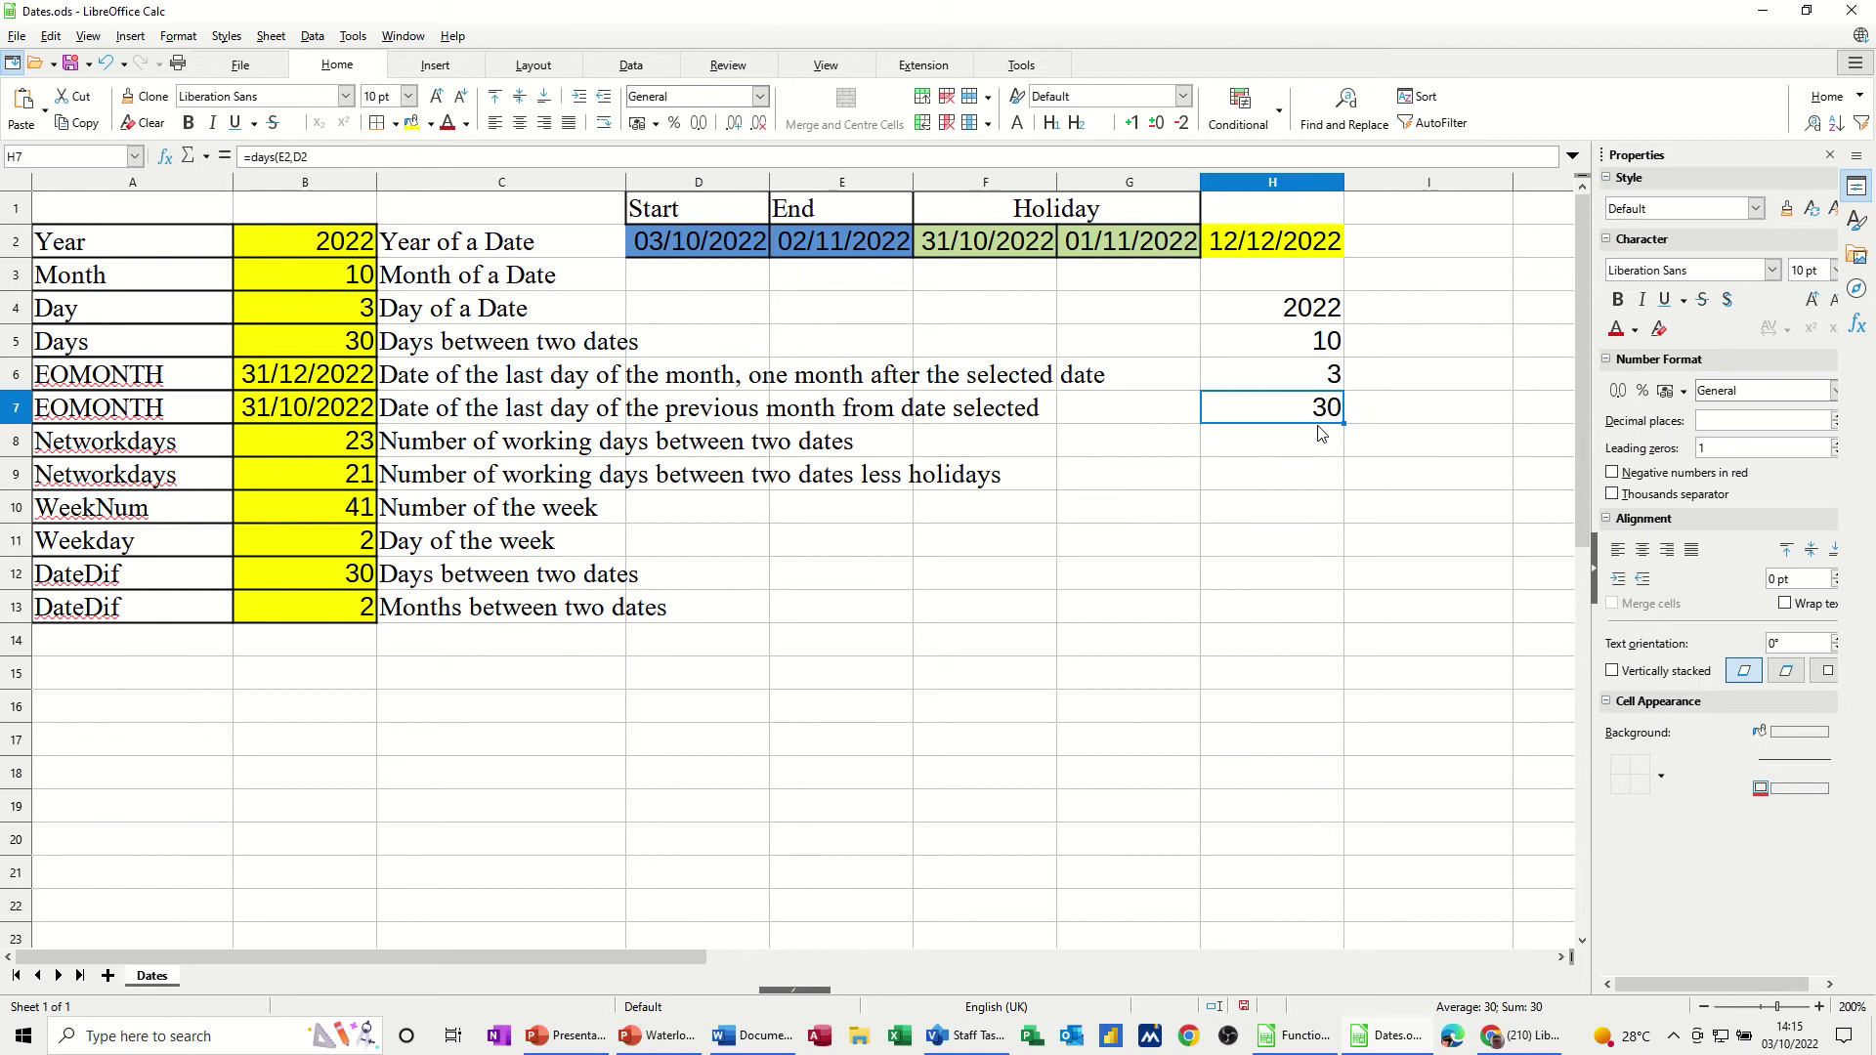
{"action": "left_click", "coordinate": [1286, 446]}
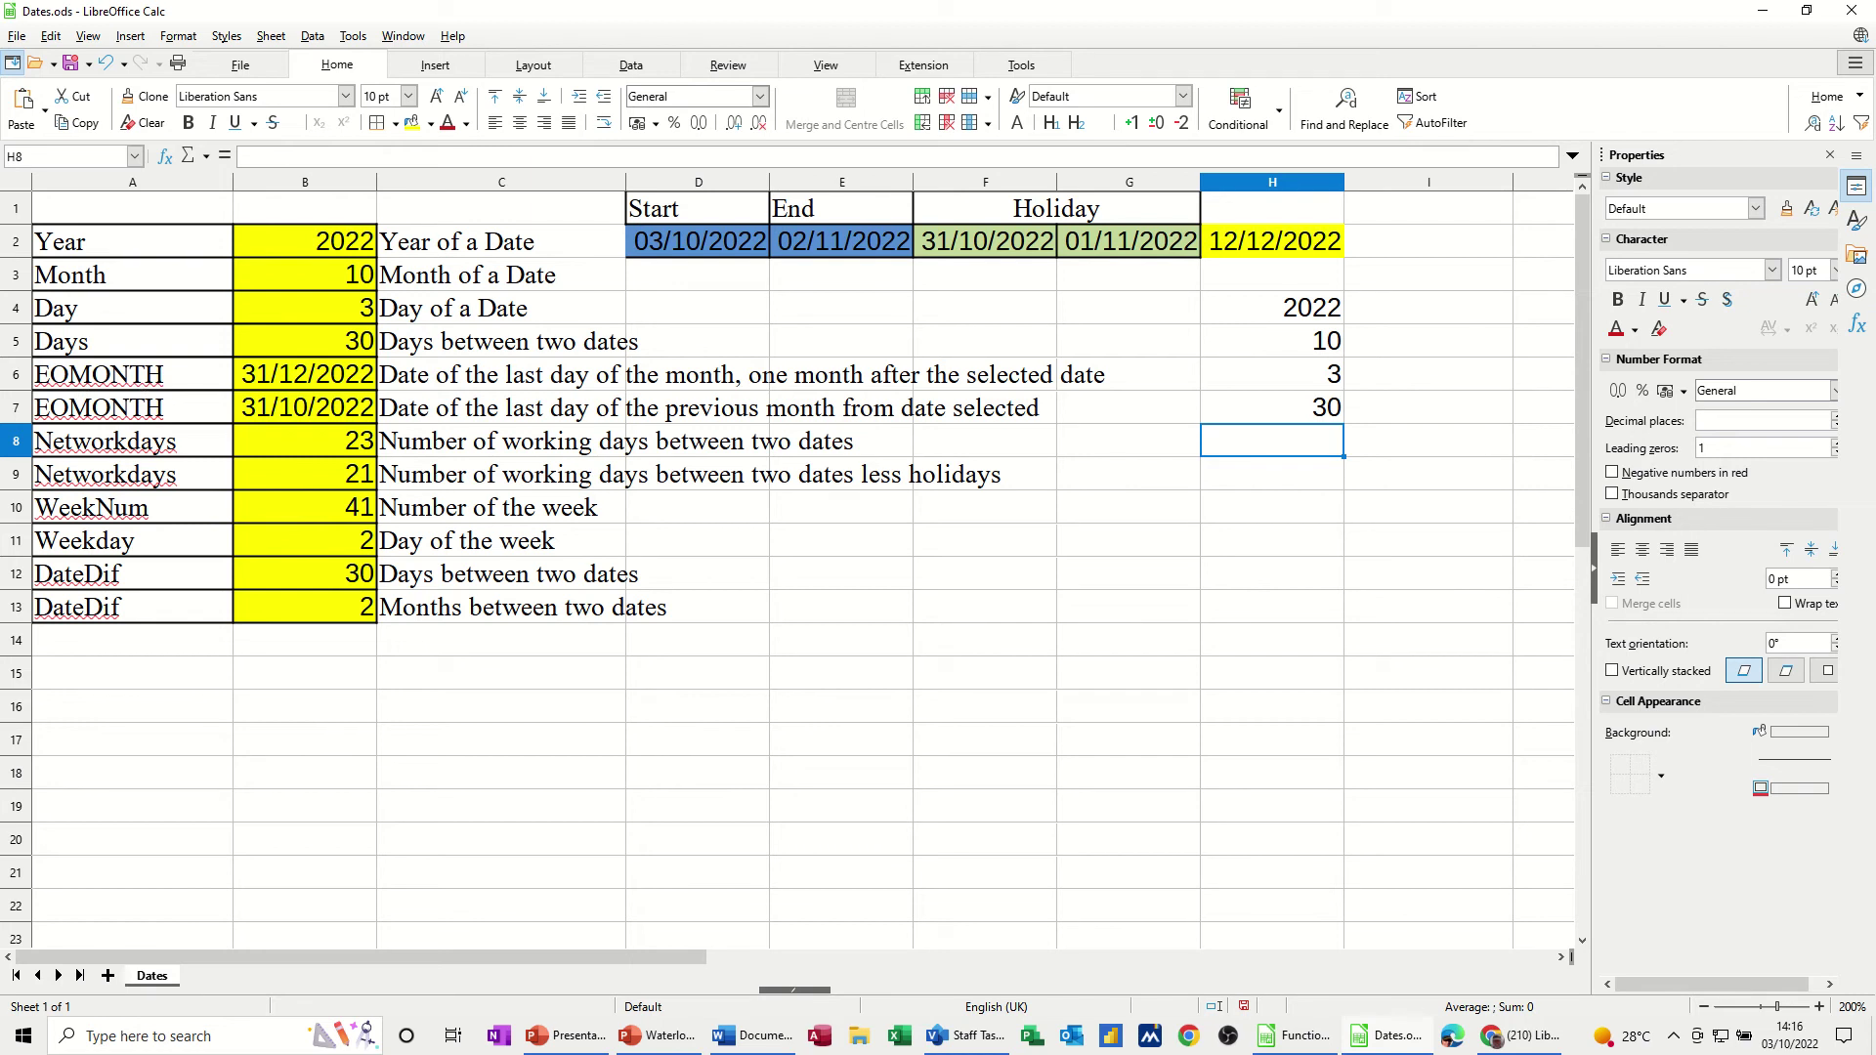
Step: Enter =EOMONTH(D2,1) in H8, which shows the serial number 44895
{"action": "type", "text": "=eo"}
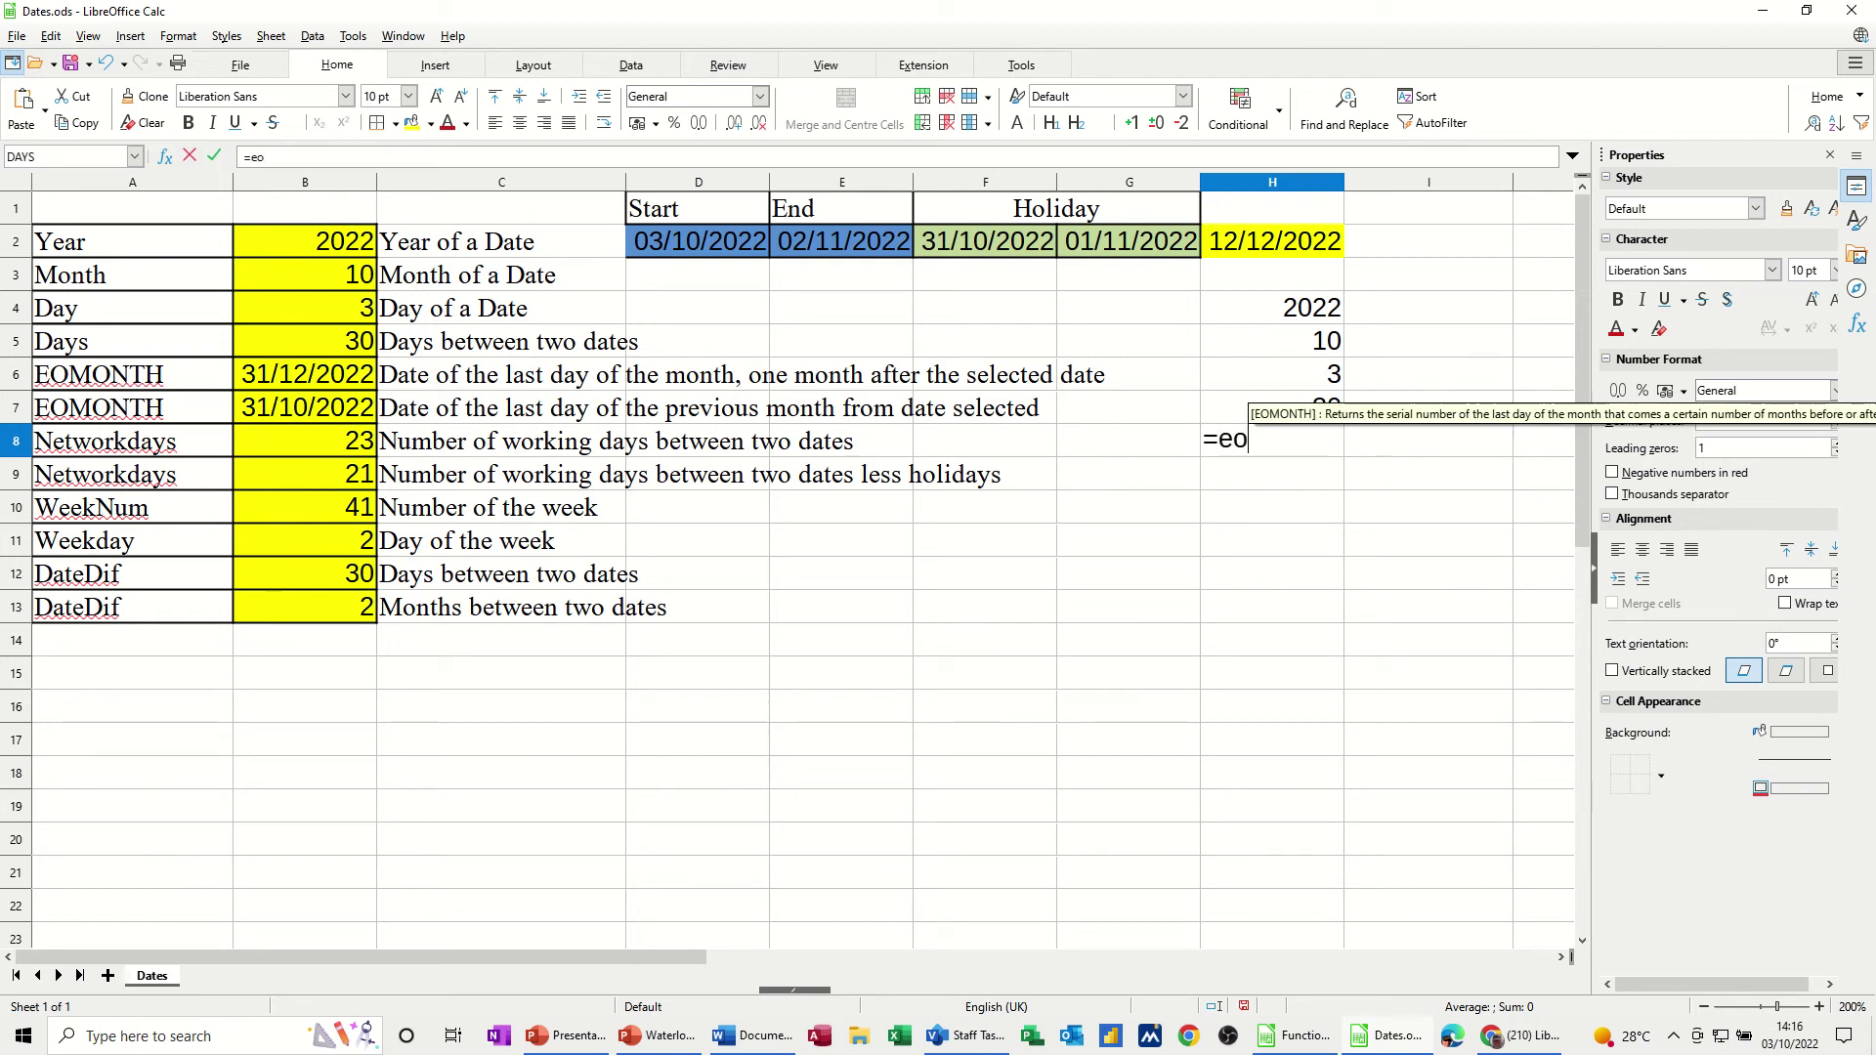
{"action": "type", "text": "month("}
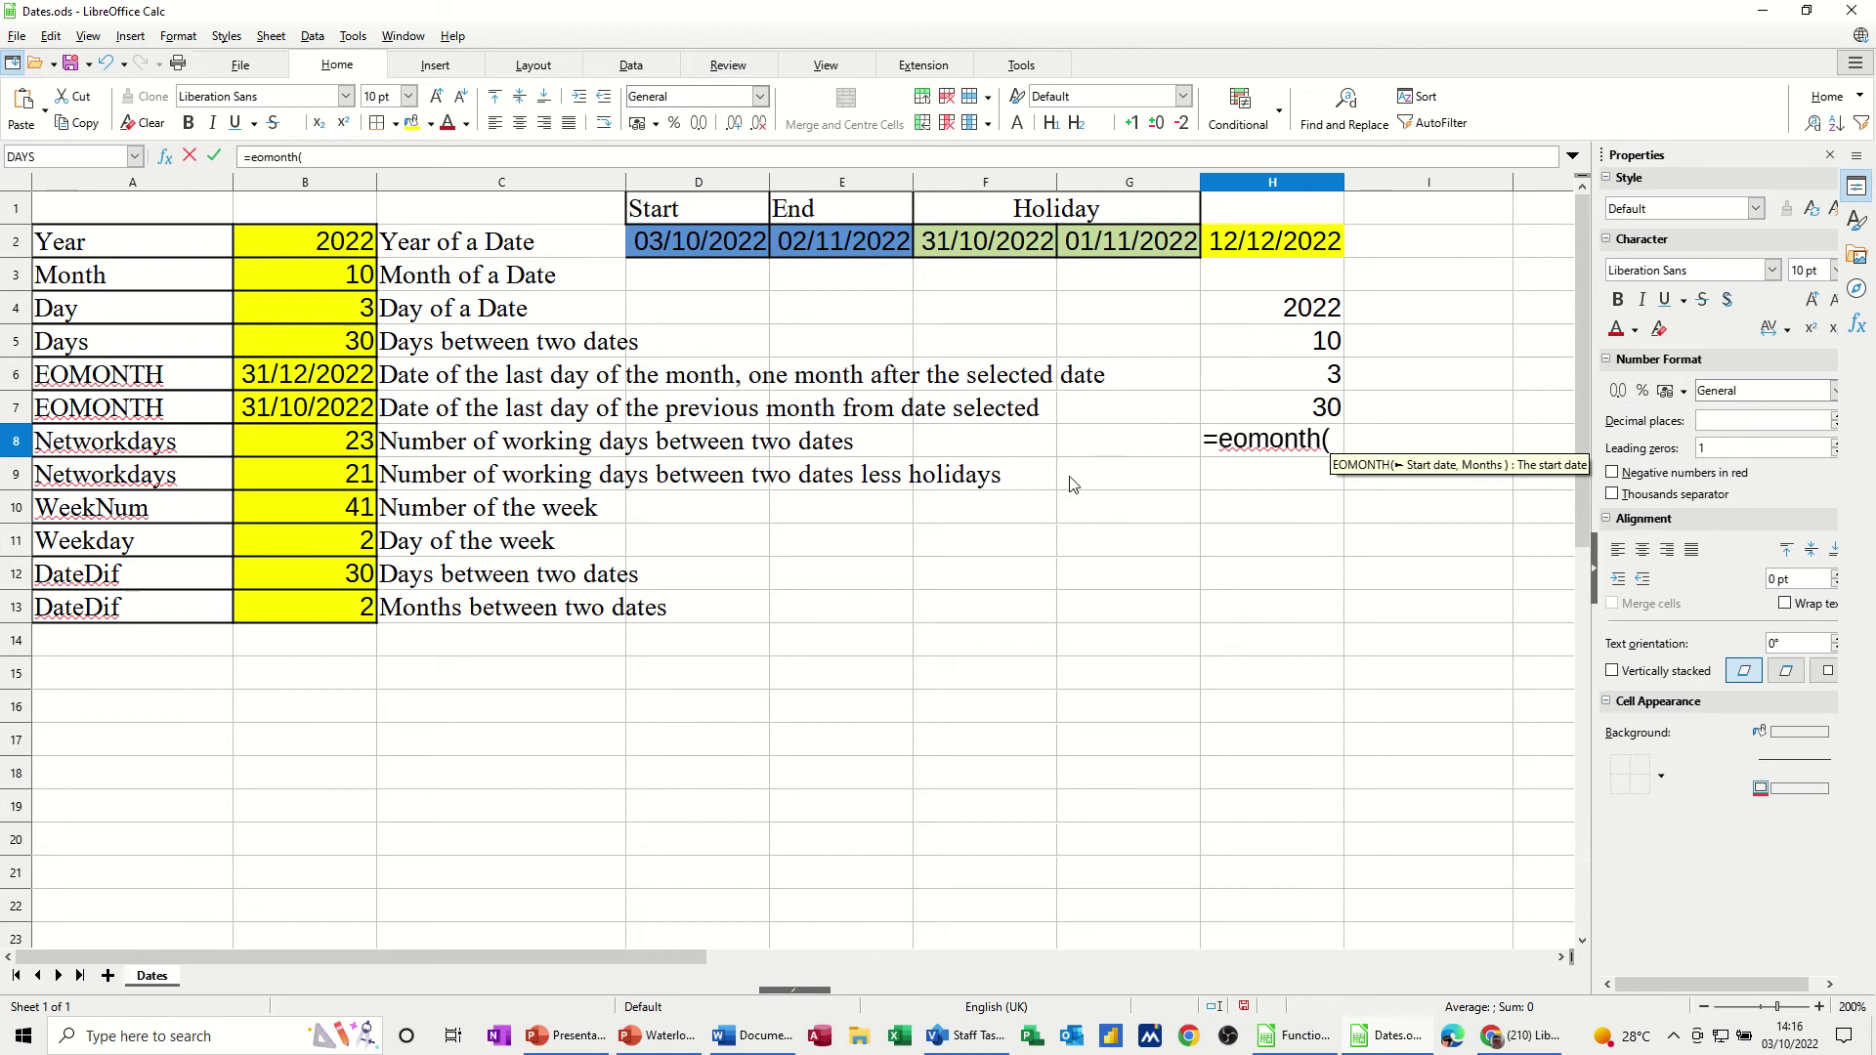
{"action": "left_click", "coordinate": [713, 242]}
{"action": "type", "text": ","}
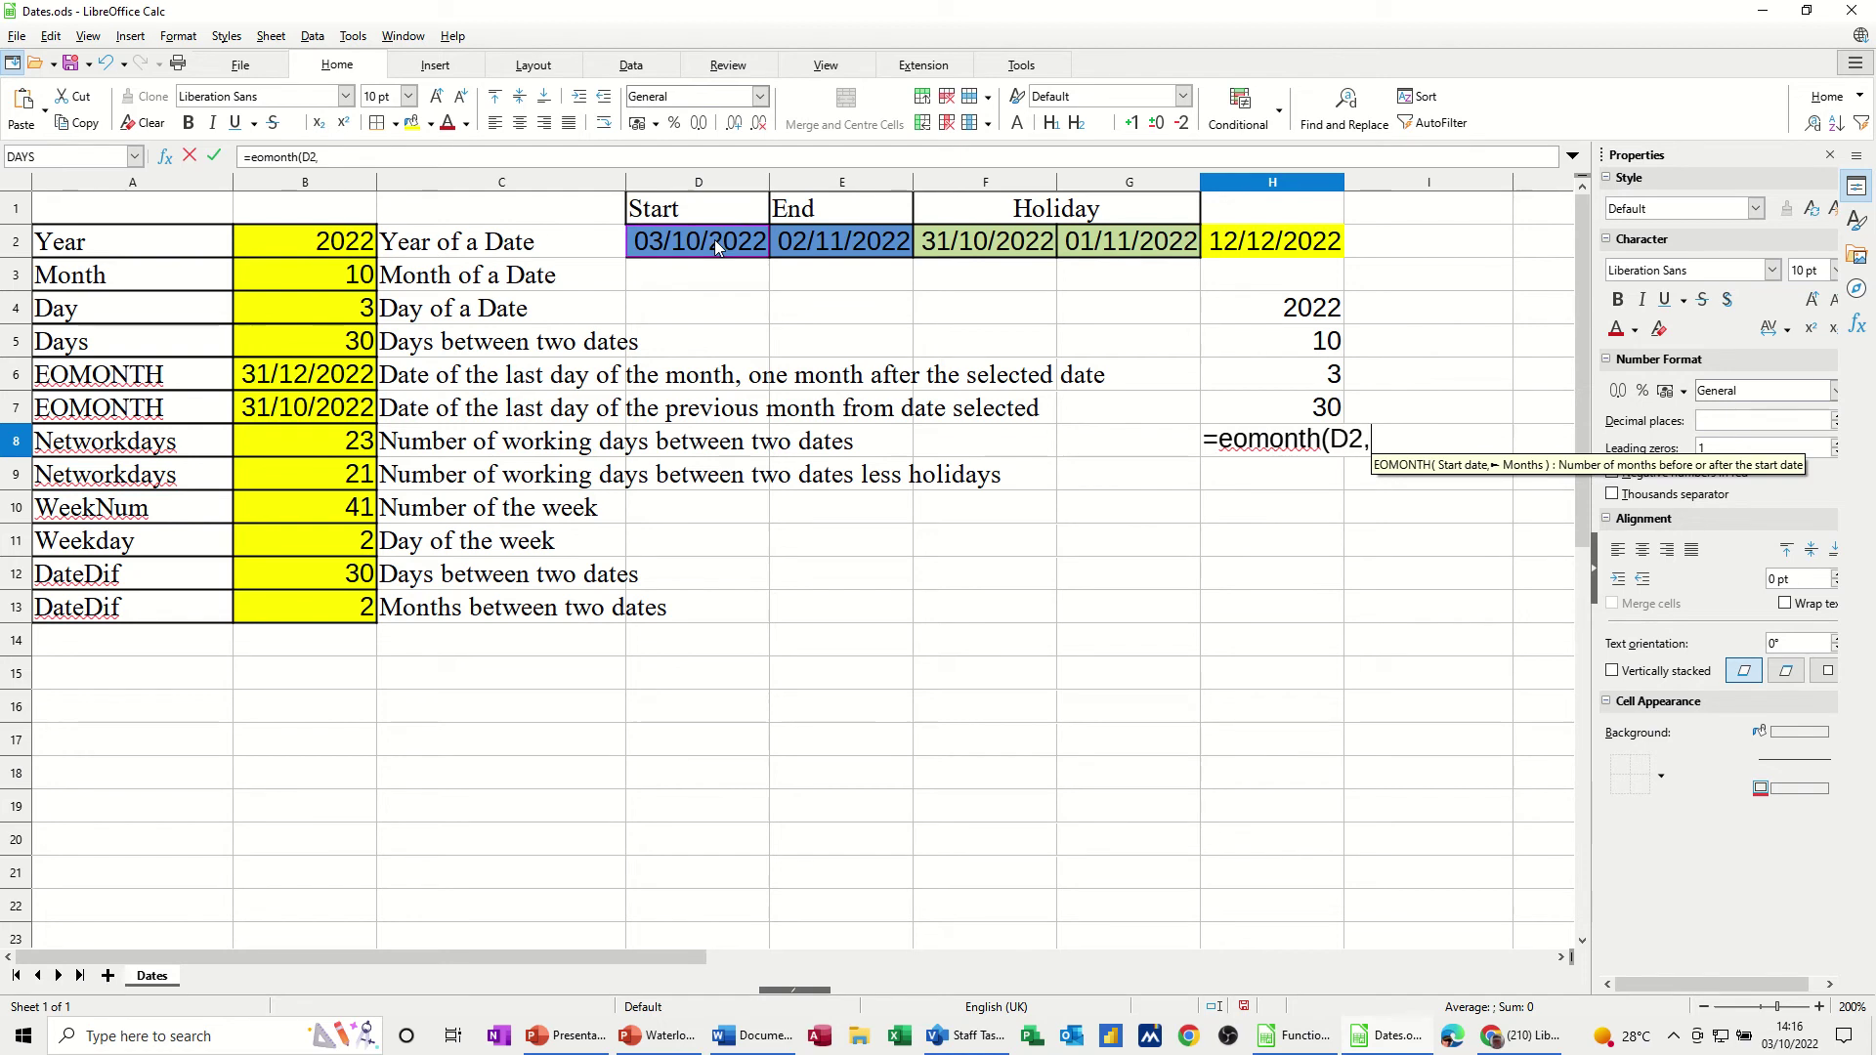
{"action": "type", "text": "1"}
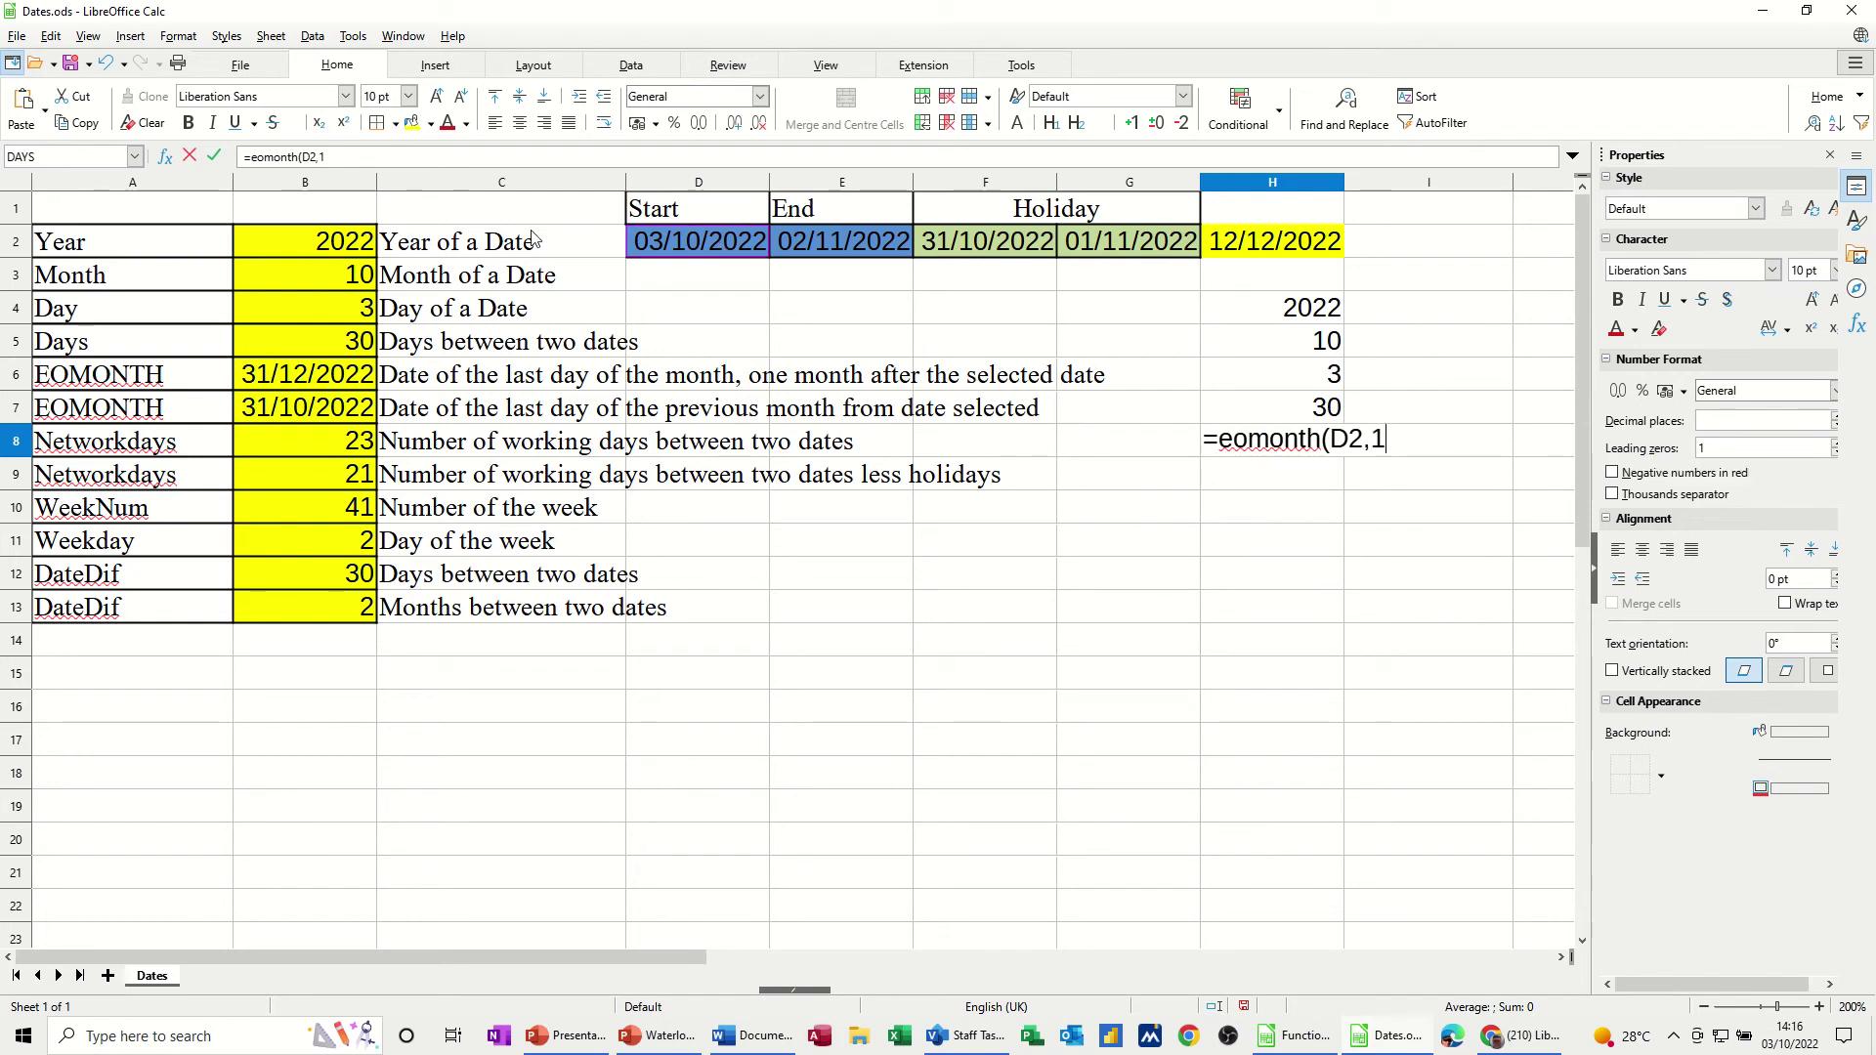
{"action": "left_click", "coordinate": [214, 156]}
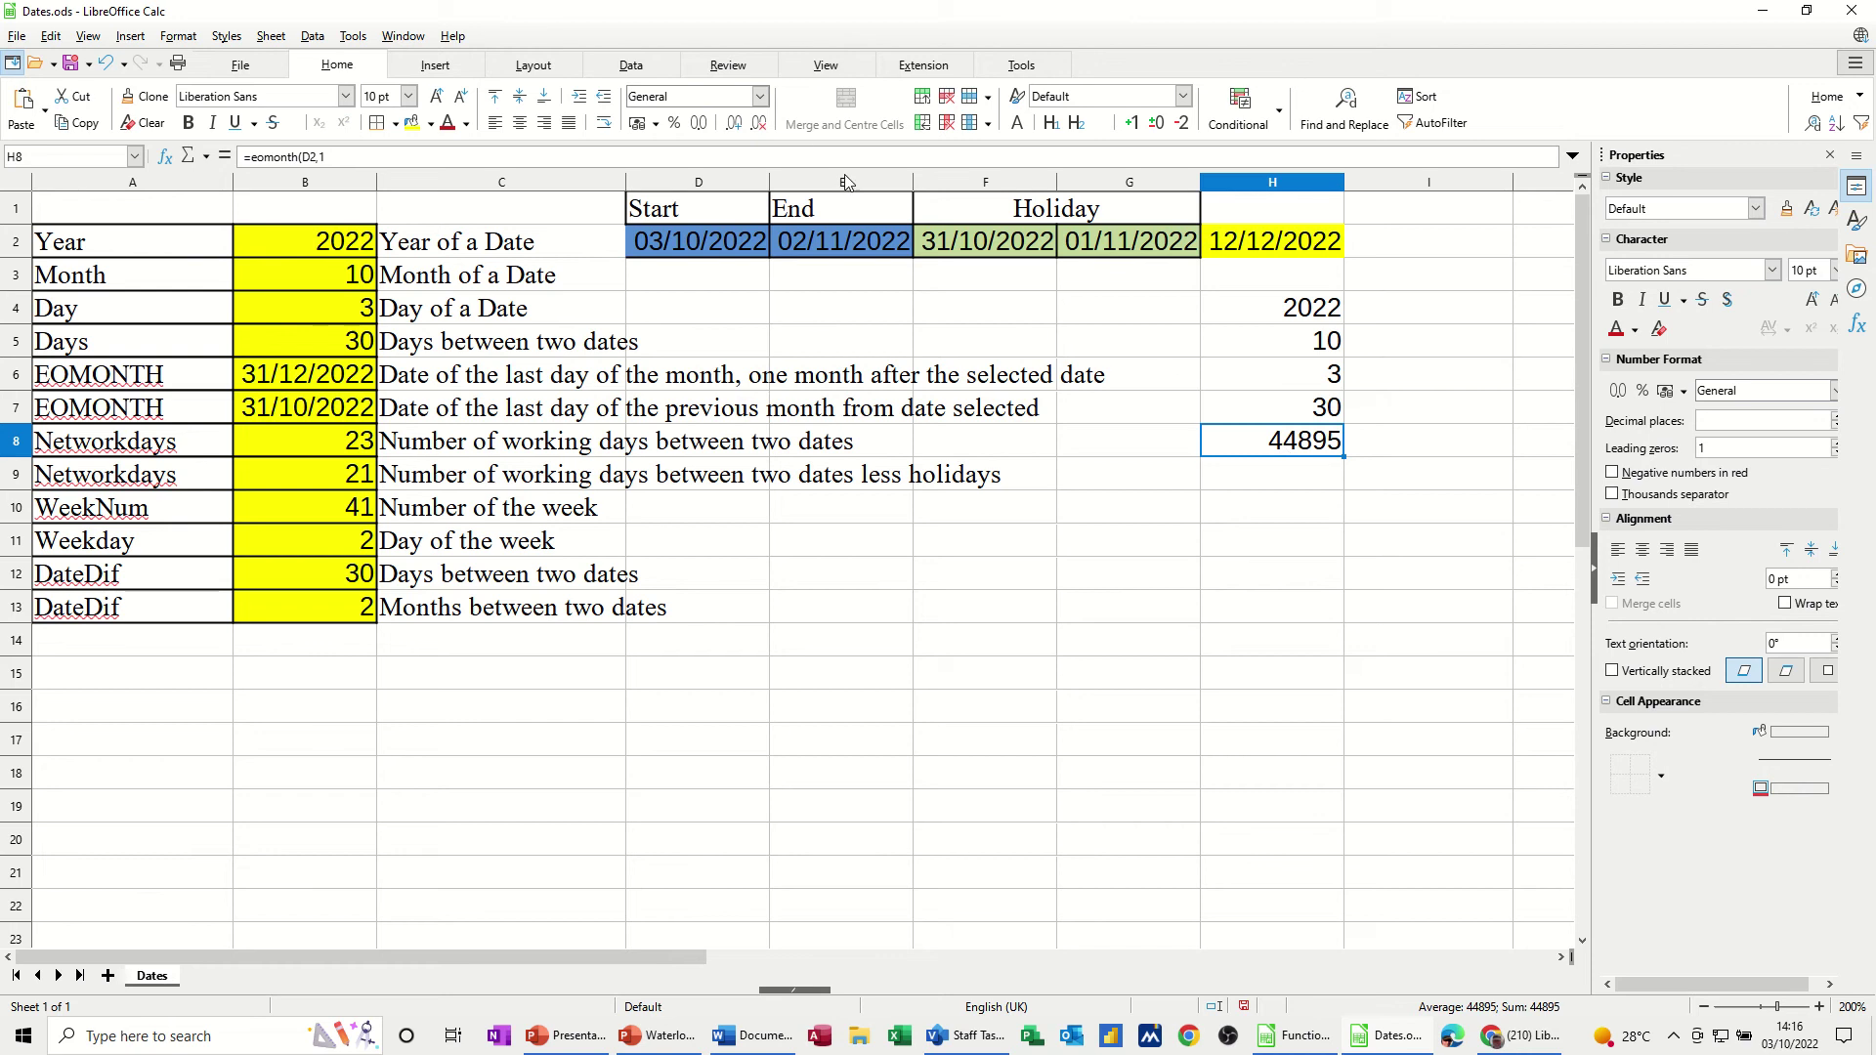
{"action": "left_click", "coordinate": [761, 102]}
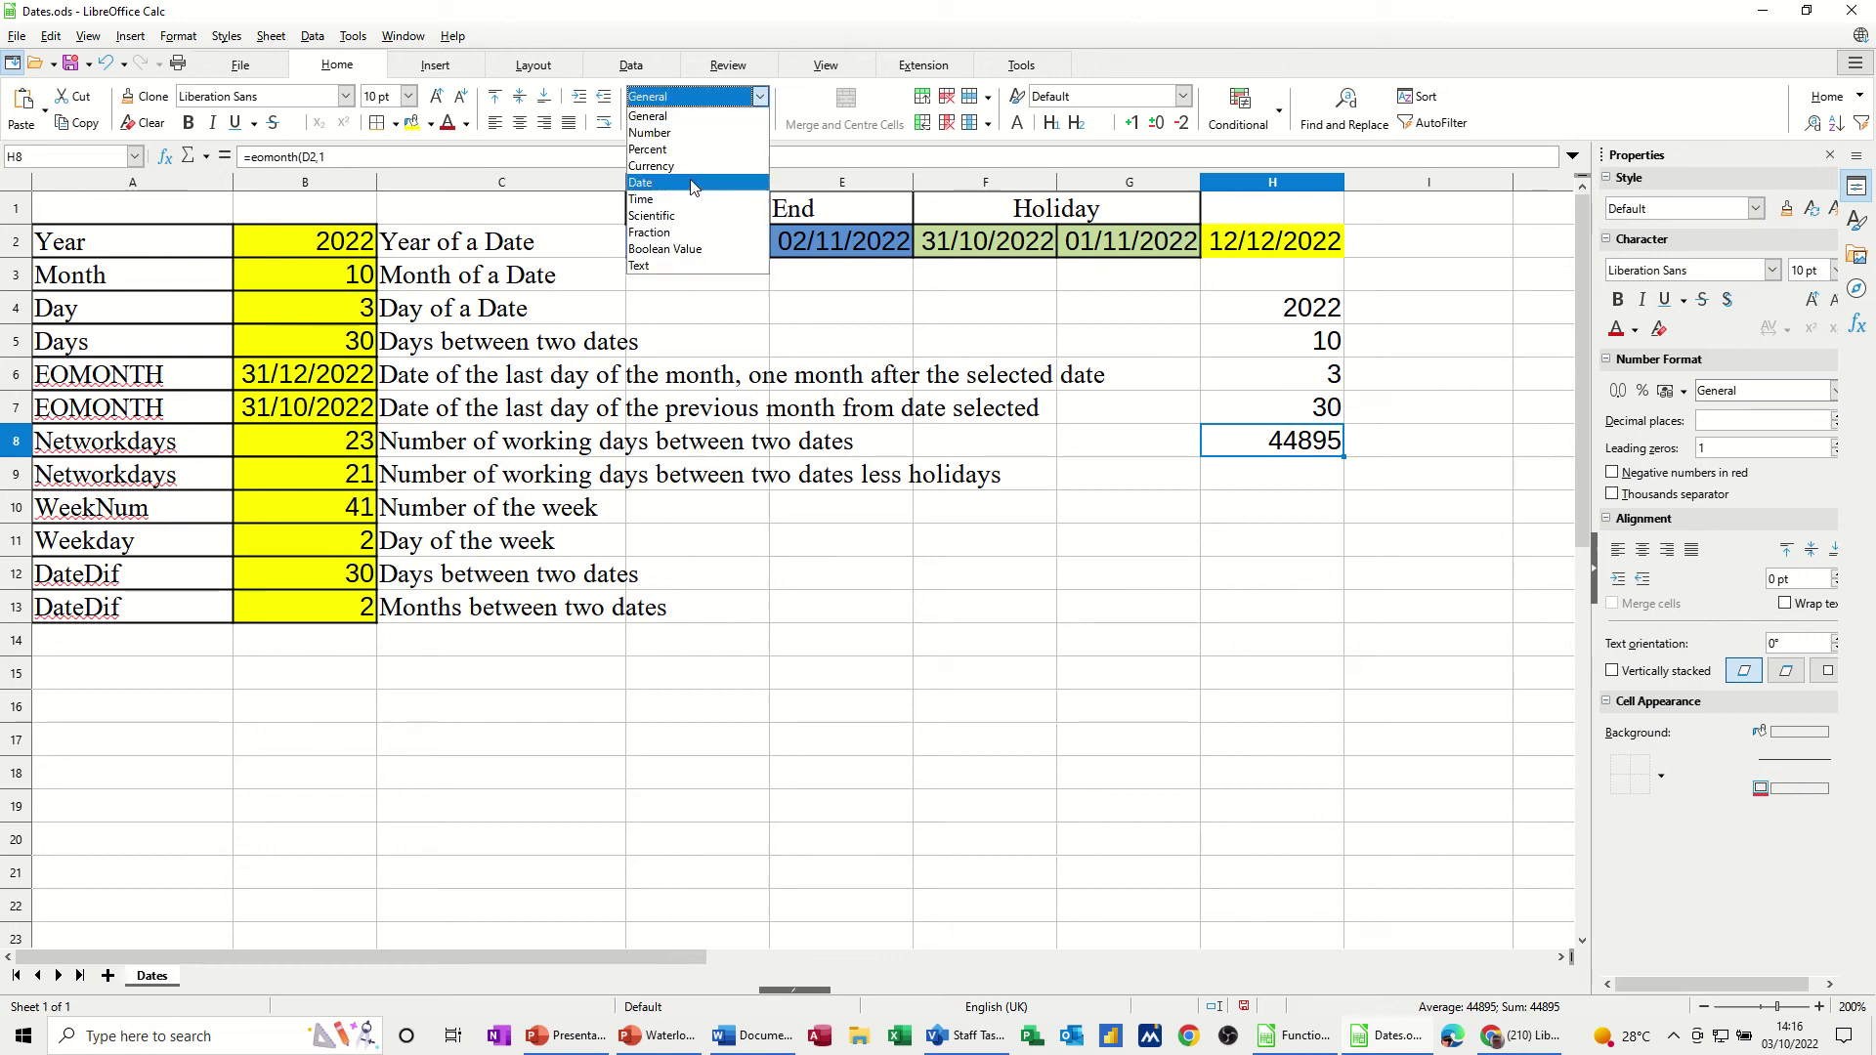
Step: Format H8 as a date and change its formula to =EOMONTH(D2,-1), showing 30/09/22
{"action": "left_click", "coordinate": [757, 185]}
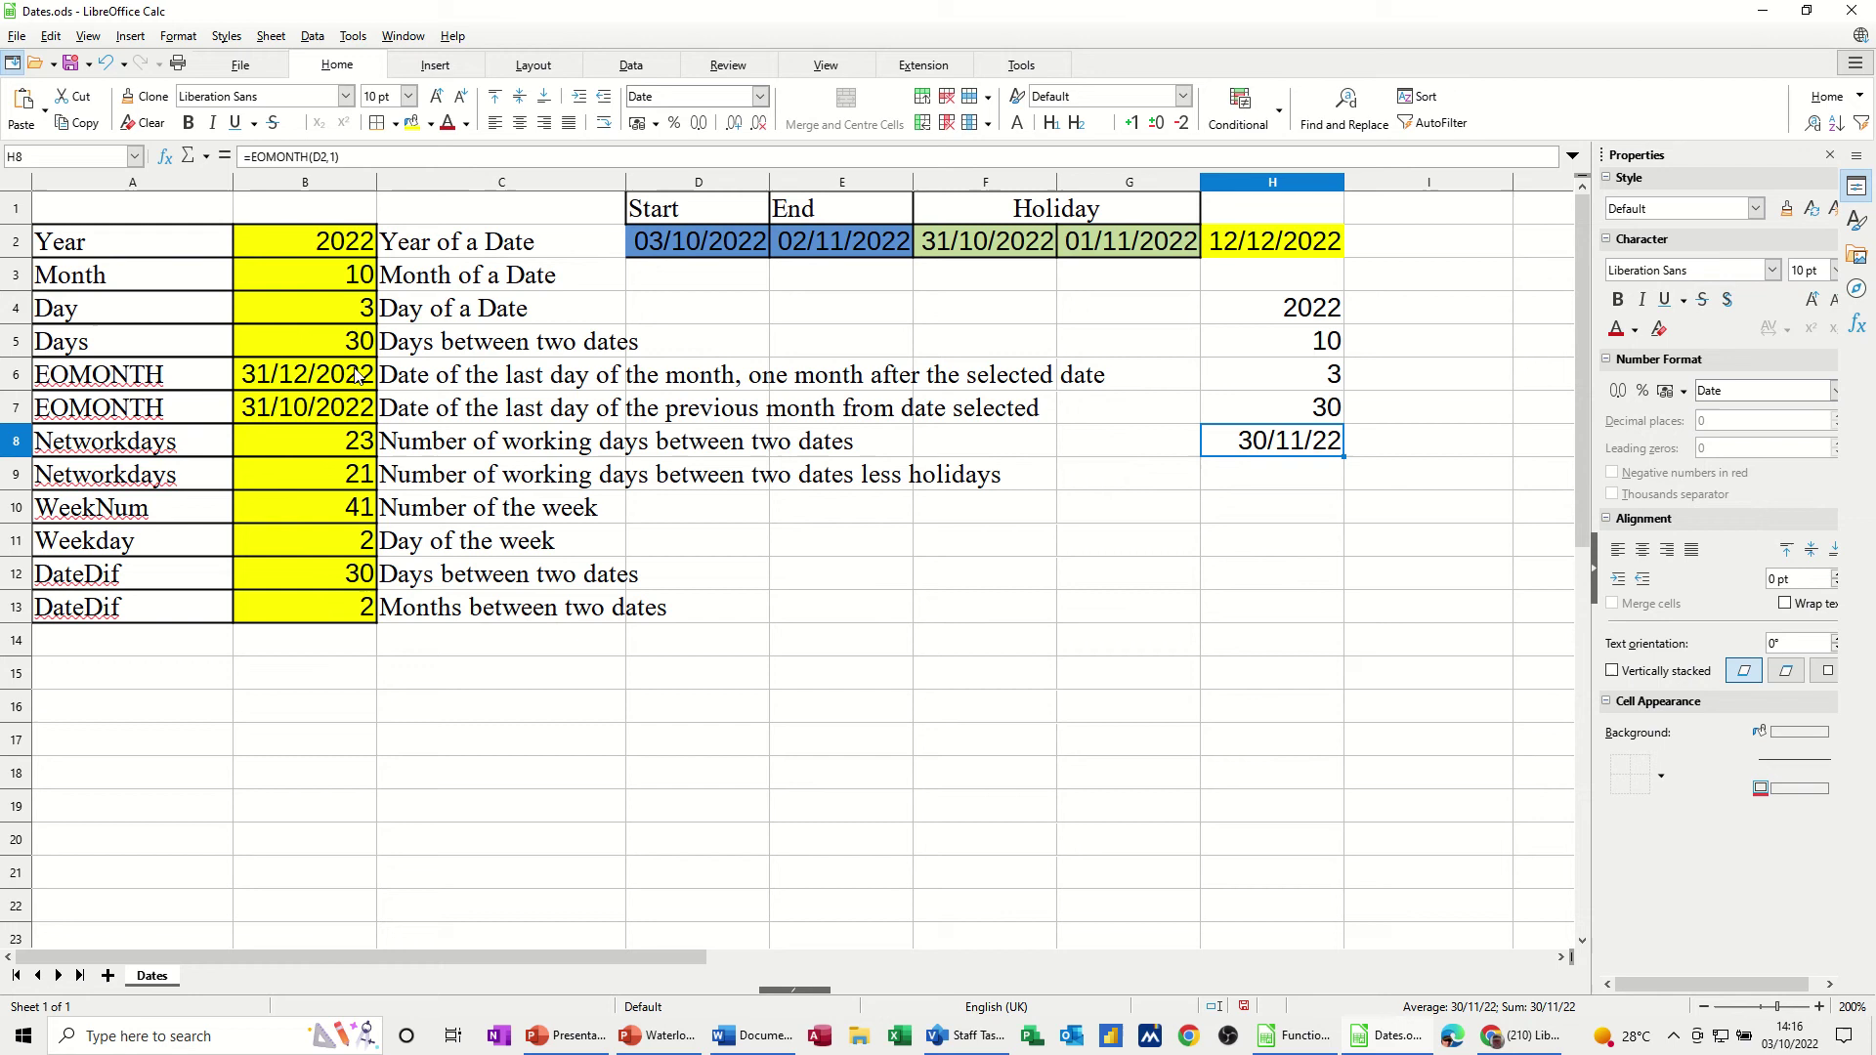
{"action": "left_click", "coordinate": [307, 381]}
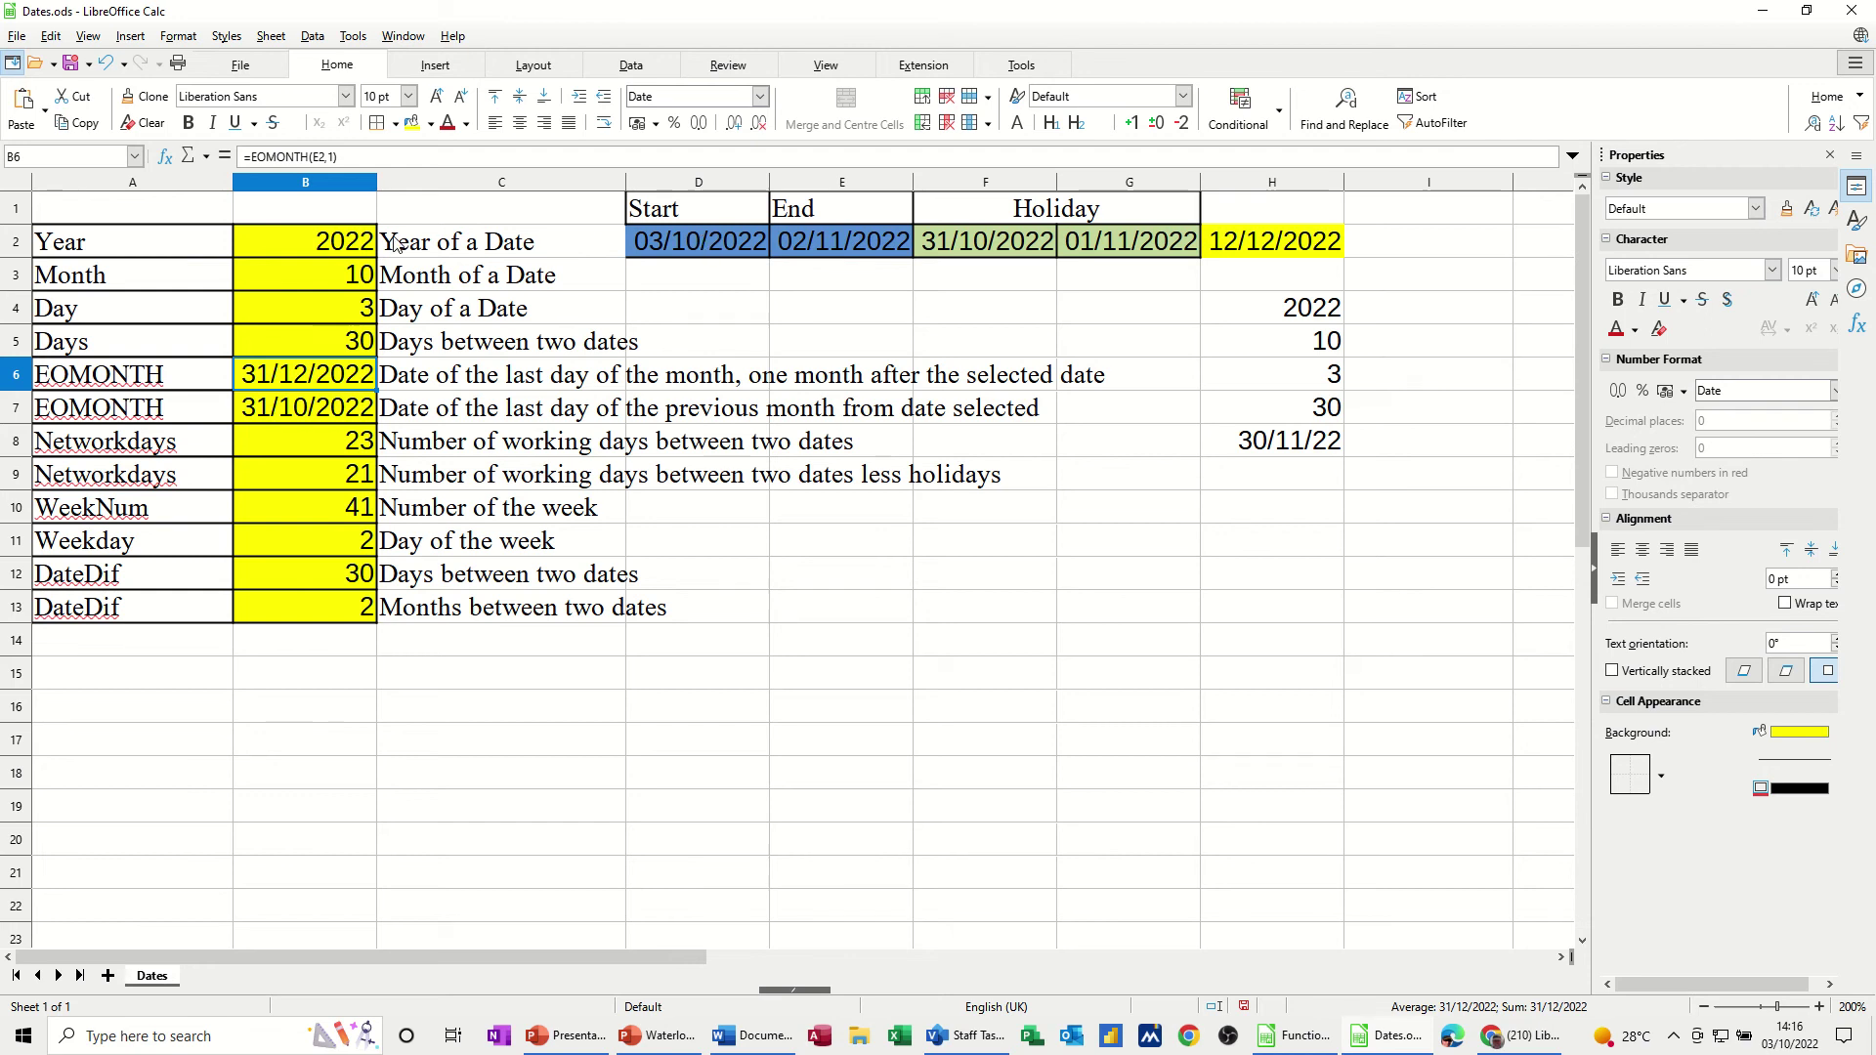
{"action": "left_click", "coordinate": [274, 413]}
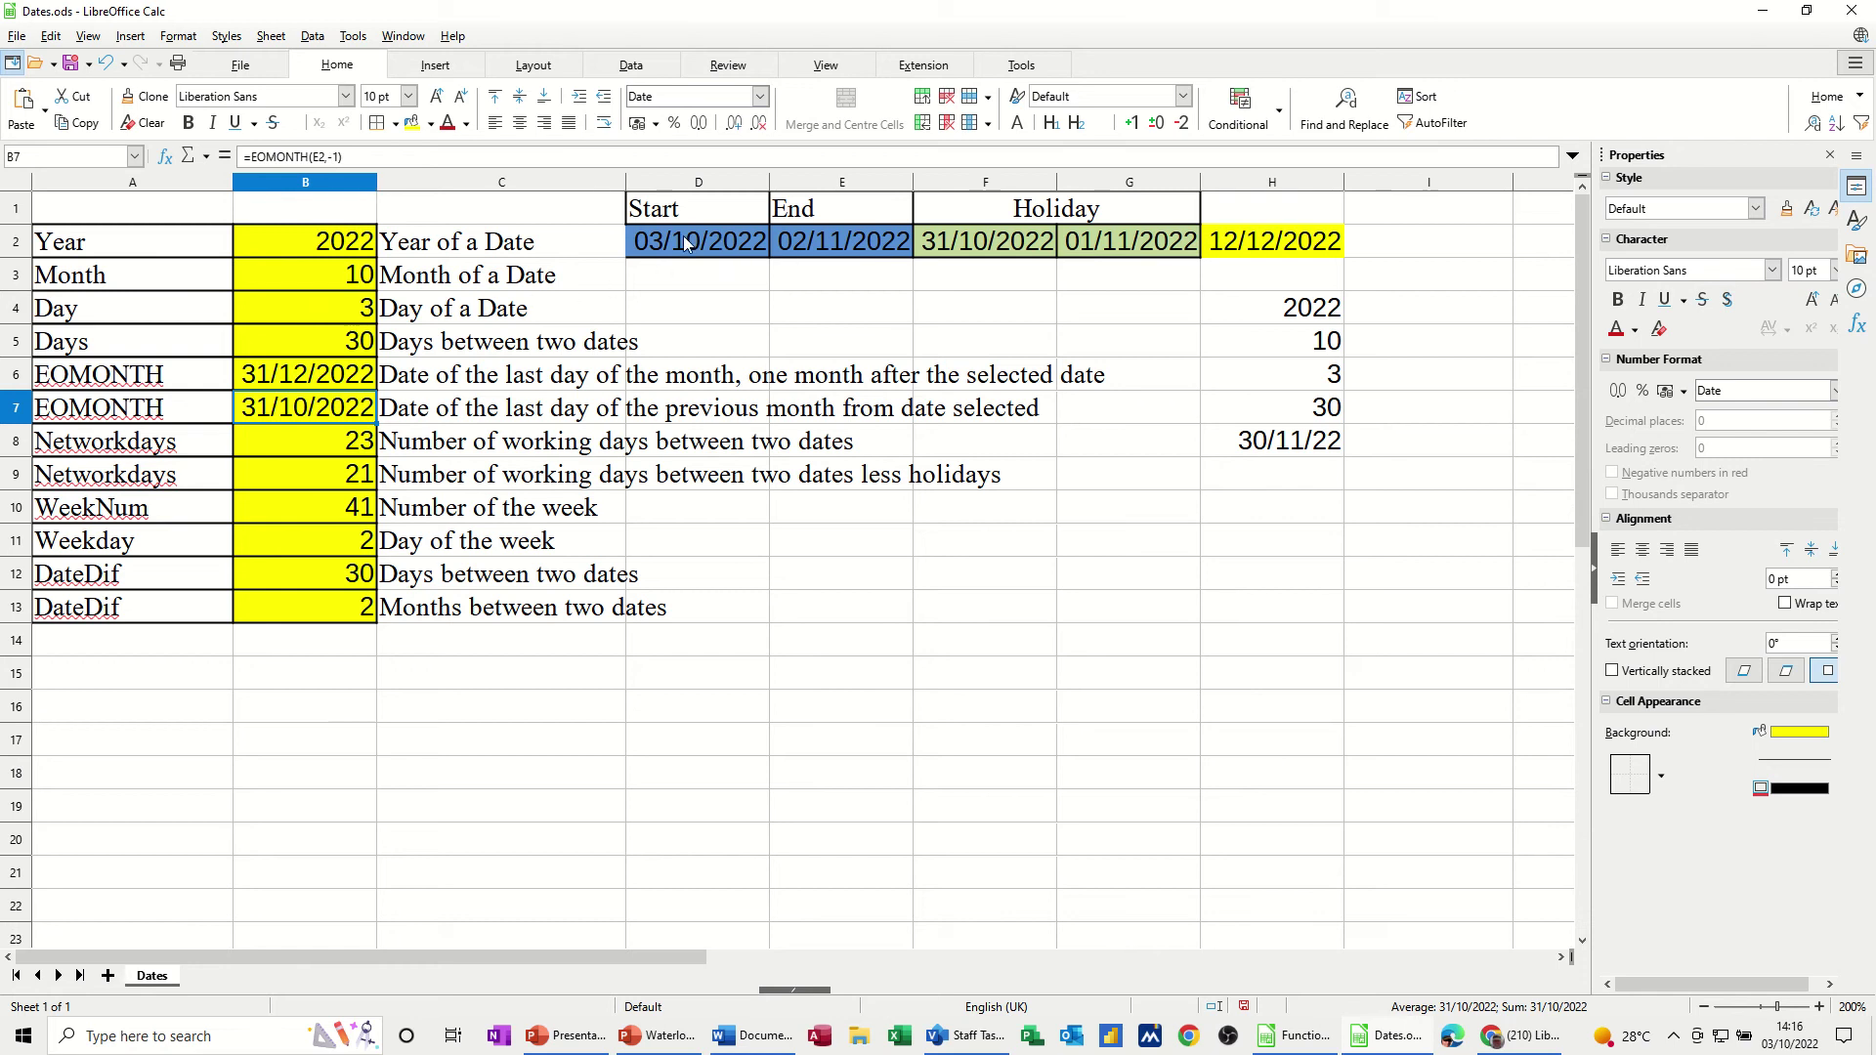
{"action": "left_click", "coordinate": [1253, 451]}
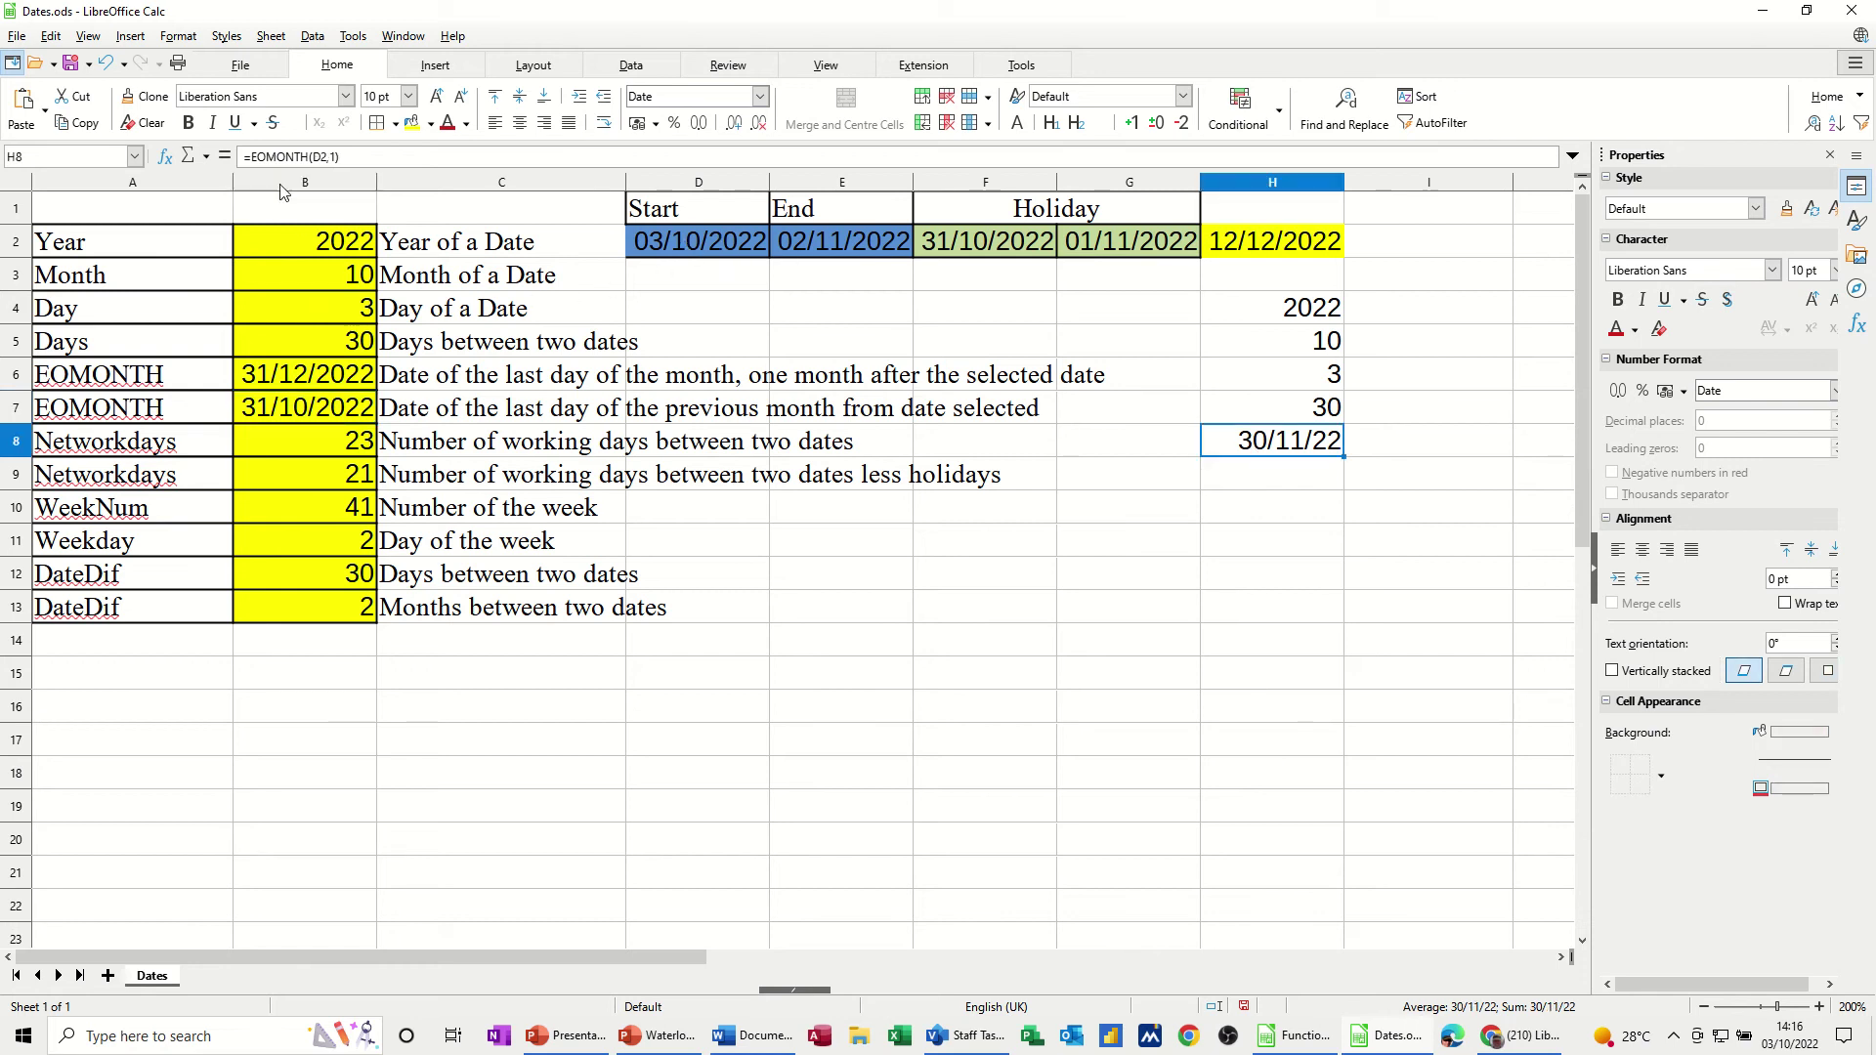
{"action": "left_click", "coordinate": [333, 157]}
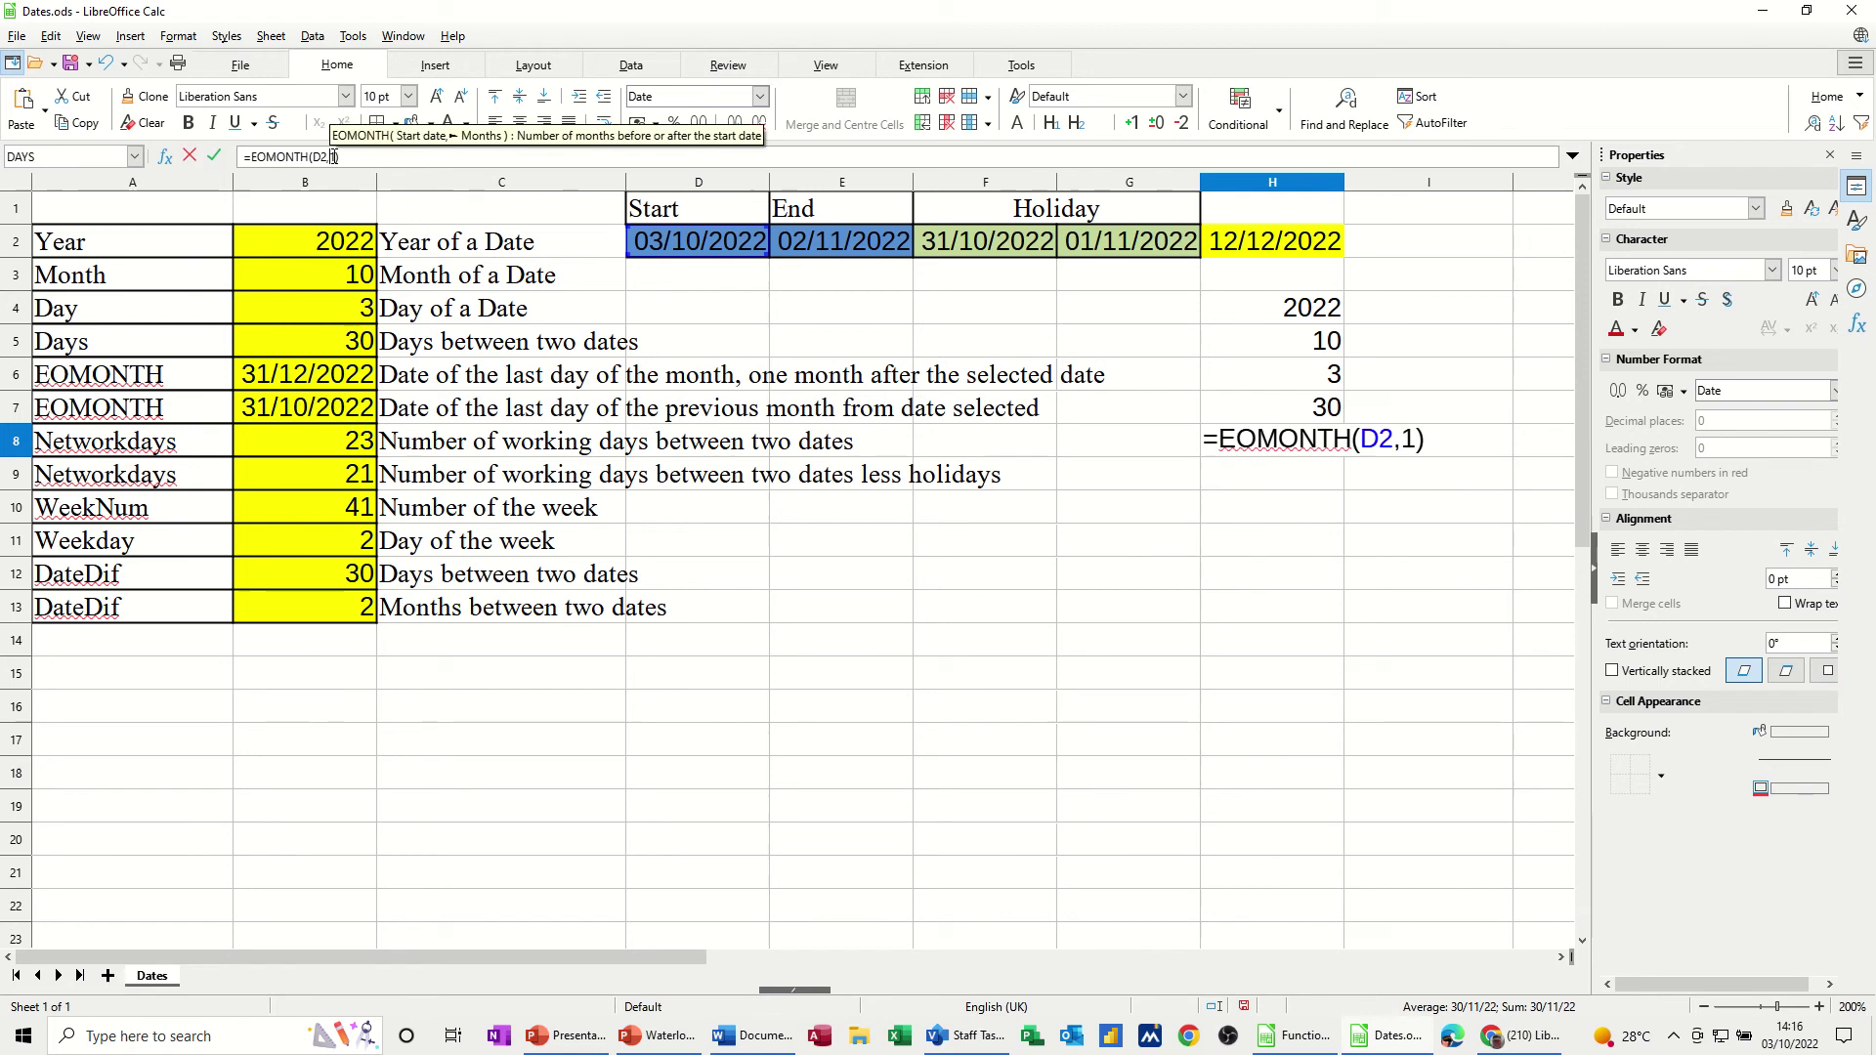
{"action": "type", "text": "-"}
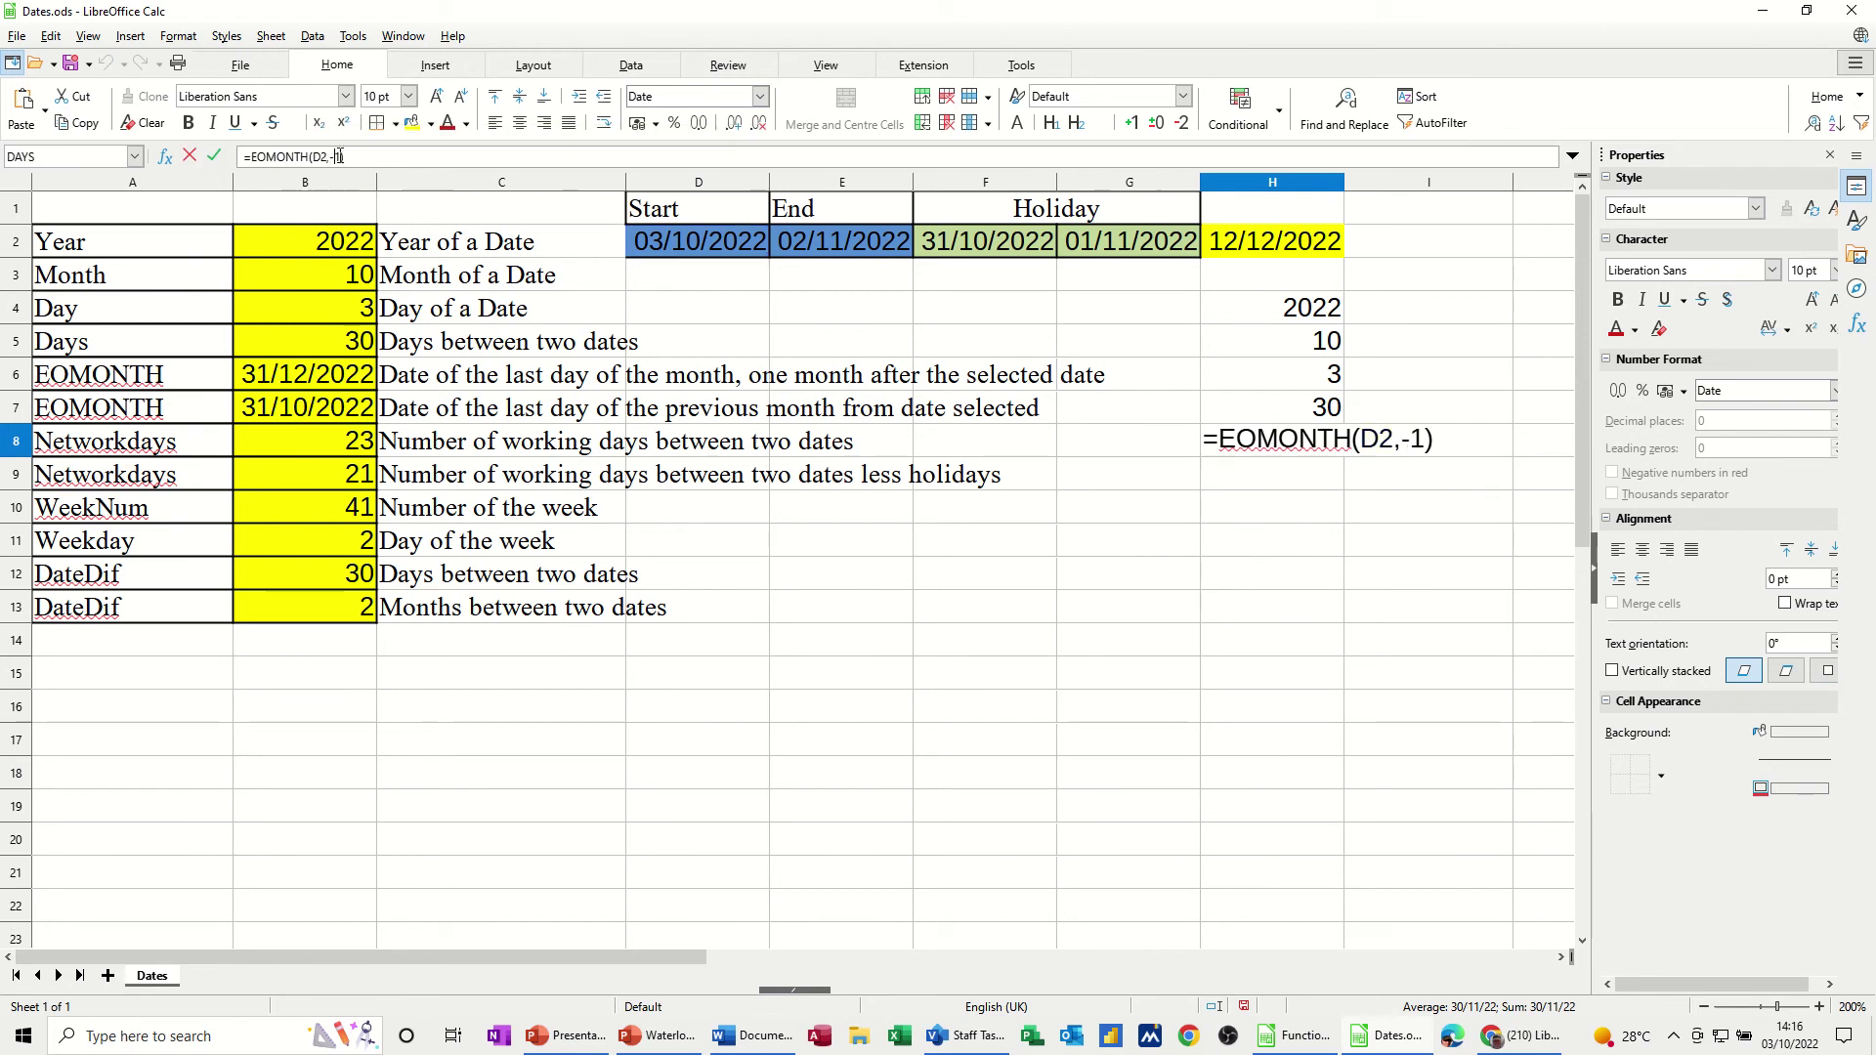
{"action": "left_click", "coordinate": [214, 157]}
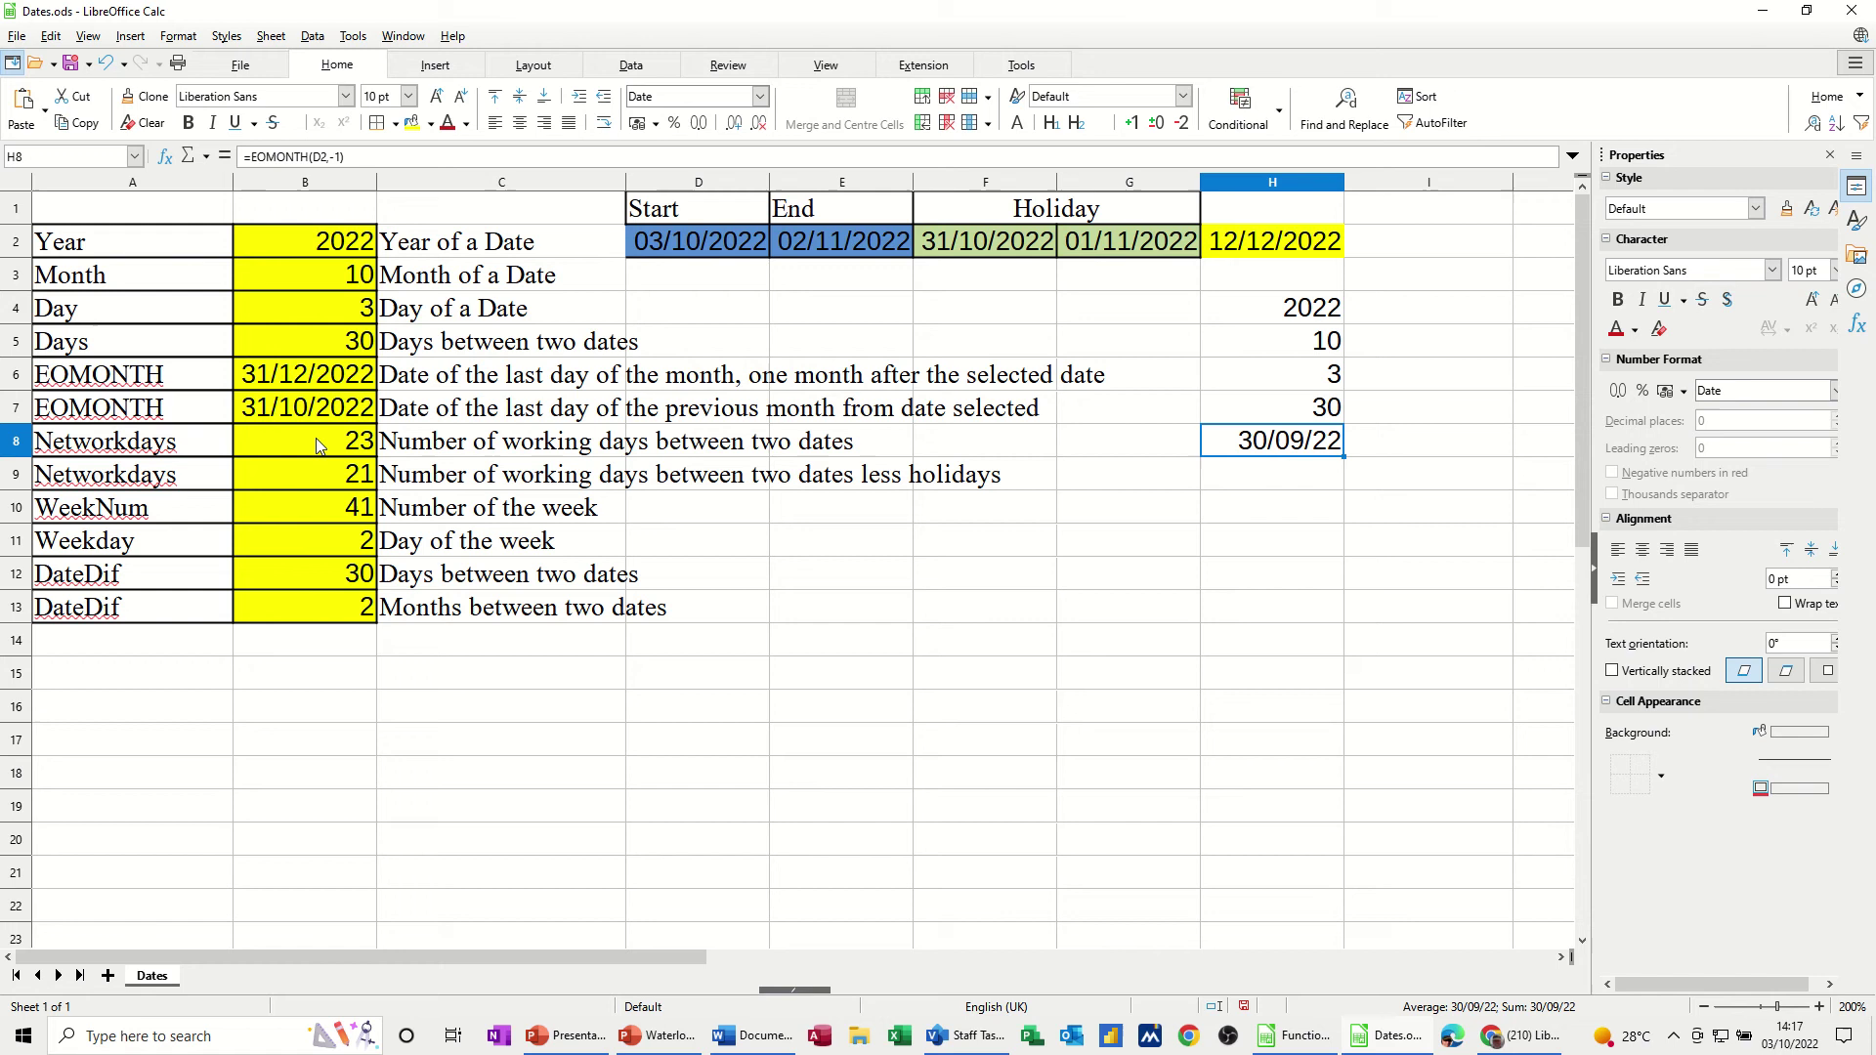
Step: Enter =NETWORKDAYS(D2,E2) in H9, returning 23 working days, checking B8's reference formula
{"action": "left_click", "coordinate": [1221, 479]}
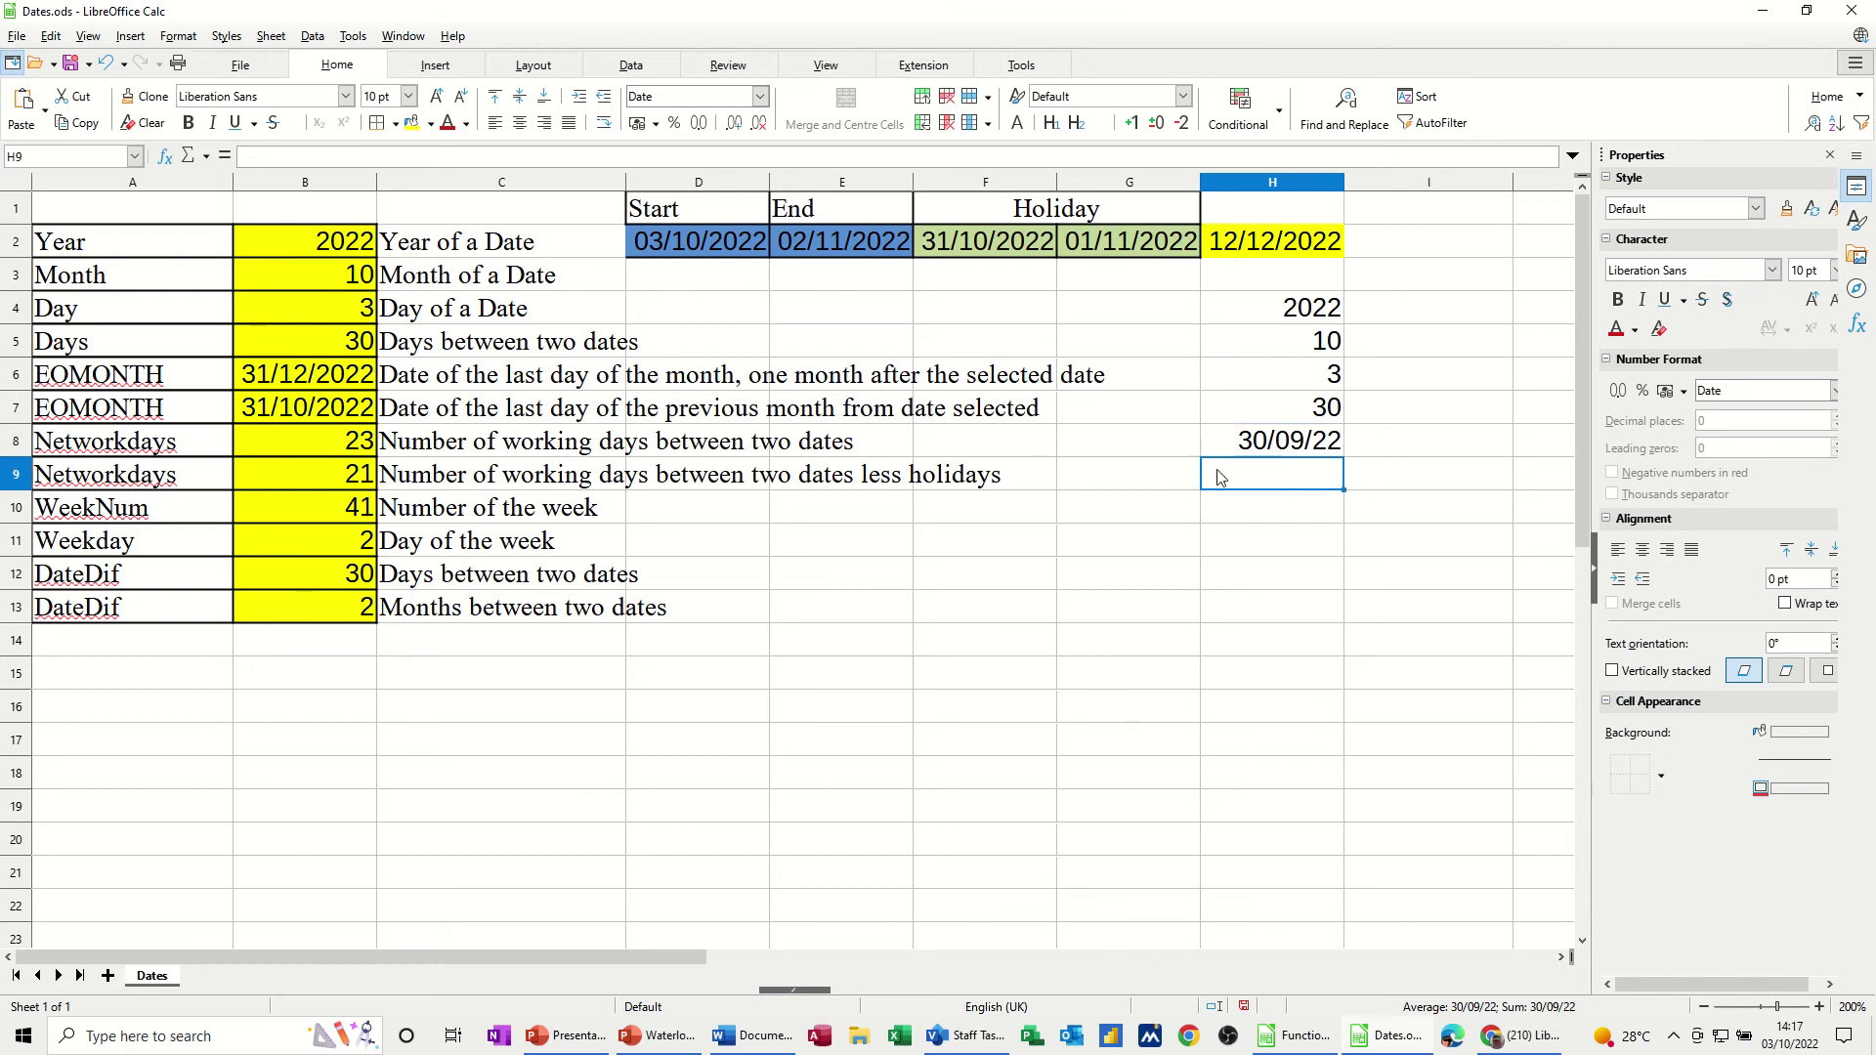
{"action": "left_click", "coordinate": [305, 438]}
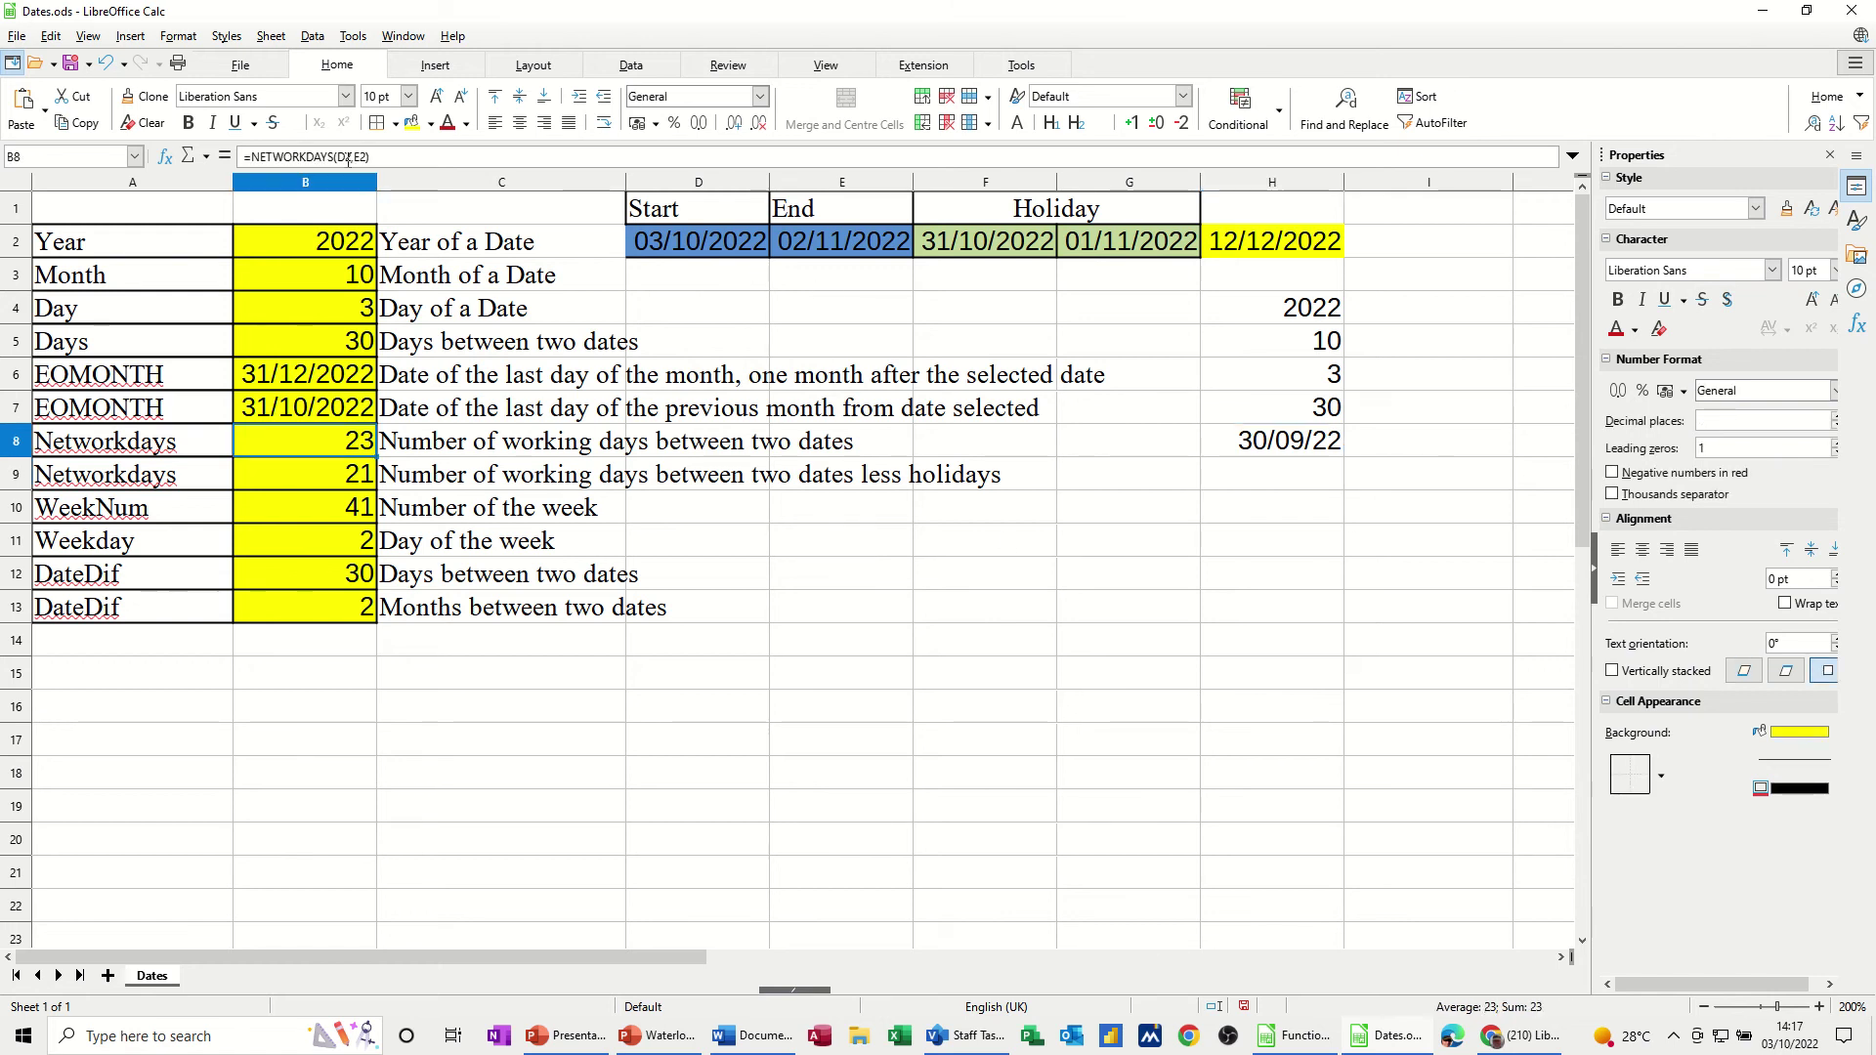
{"action": "left_click", "coordinate": [1246, 482]}
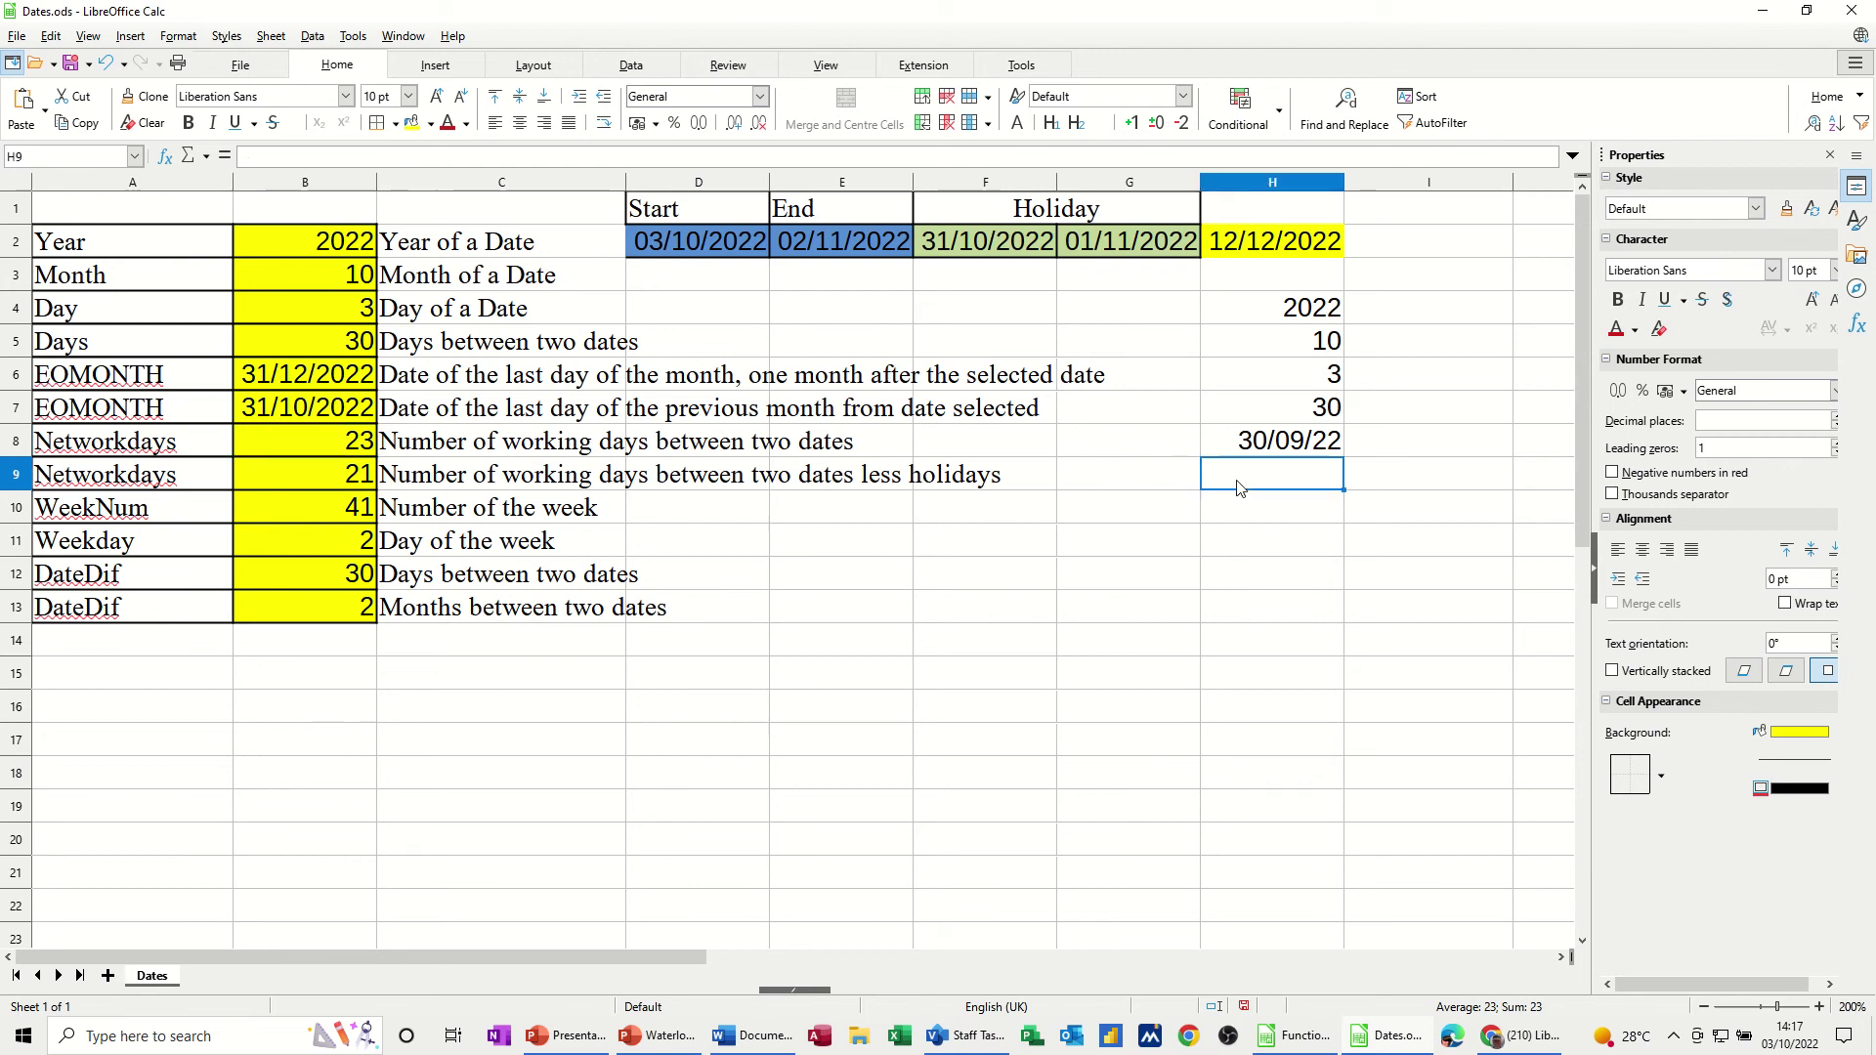
{"action": "type", "text": "=ne"}
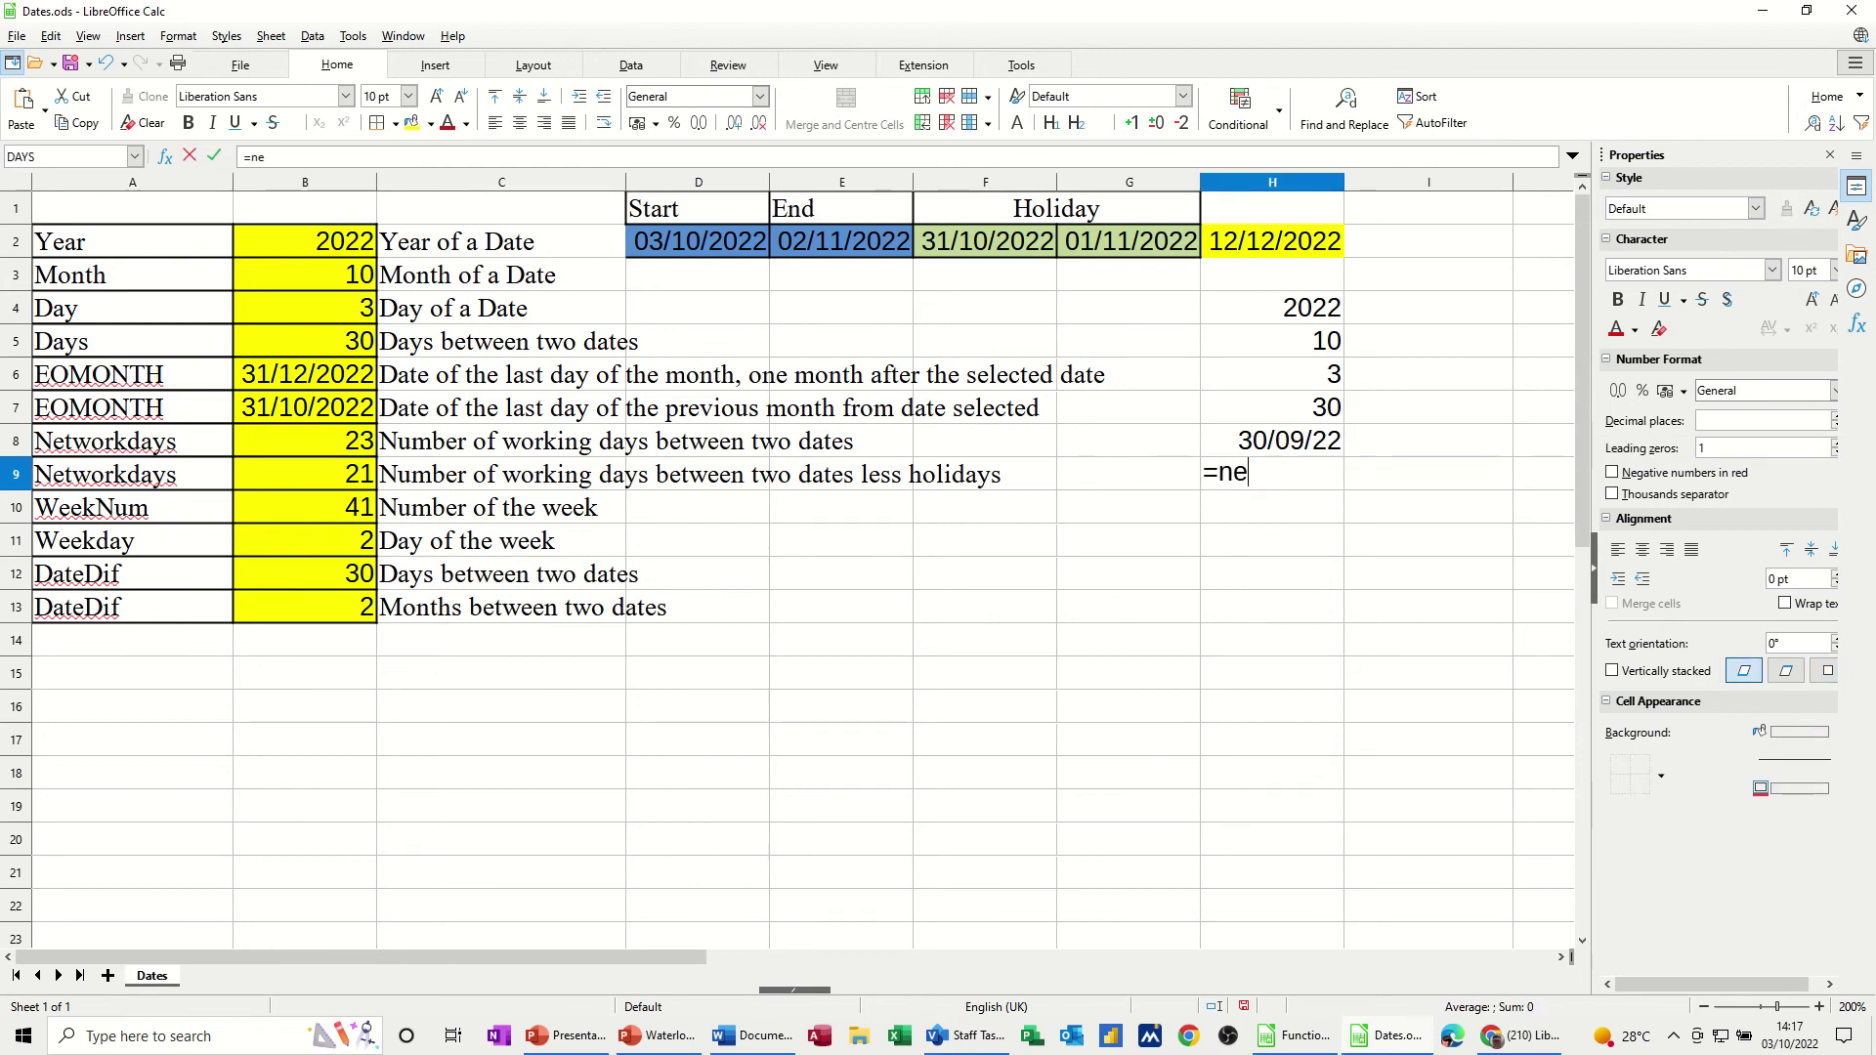
{"action": "type", "text": "tworkda"}
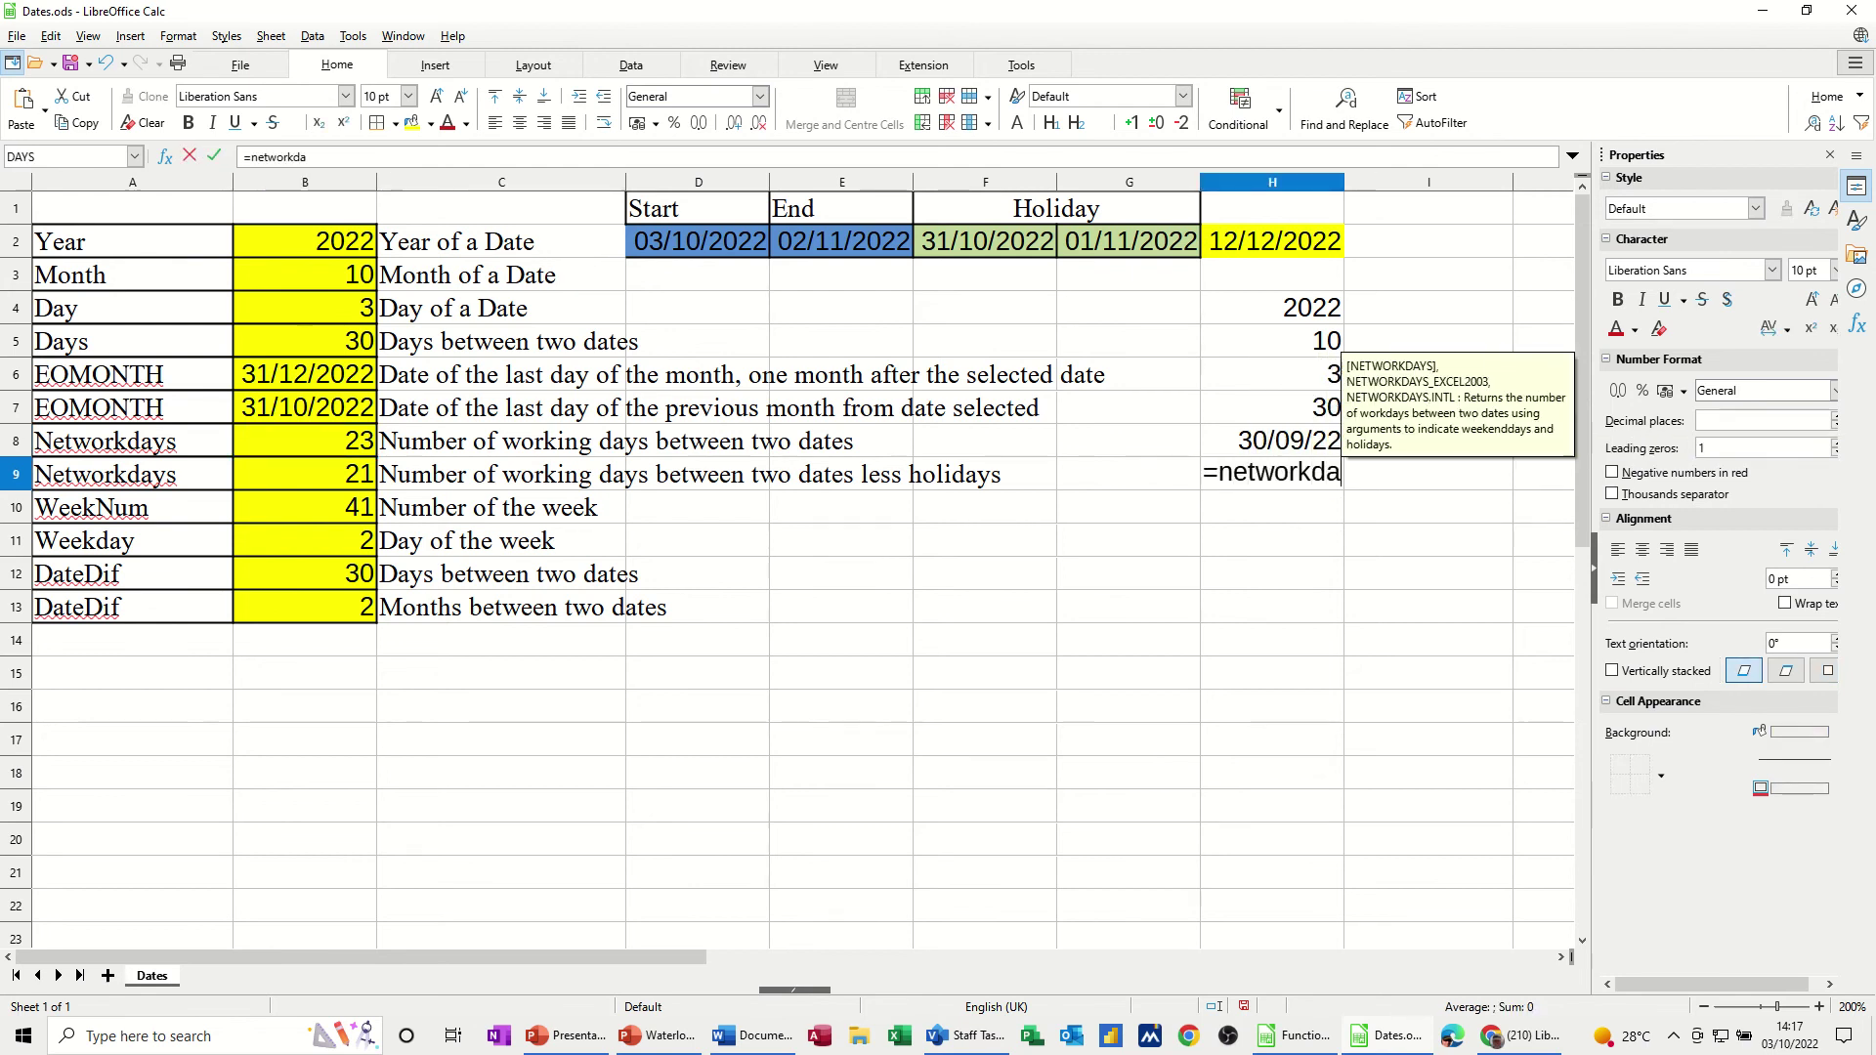
{"action": "type", "text": "ys("}
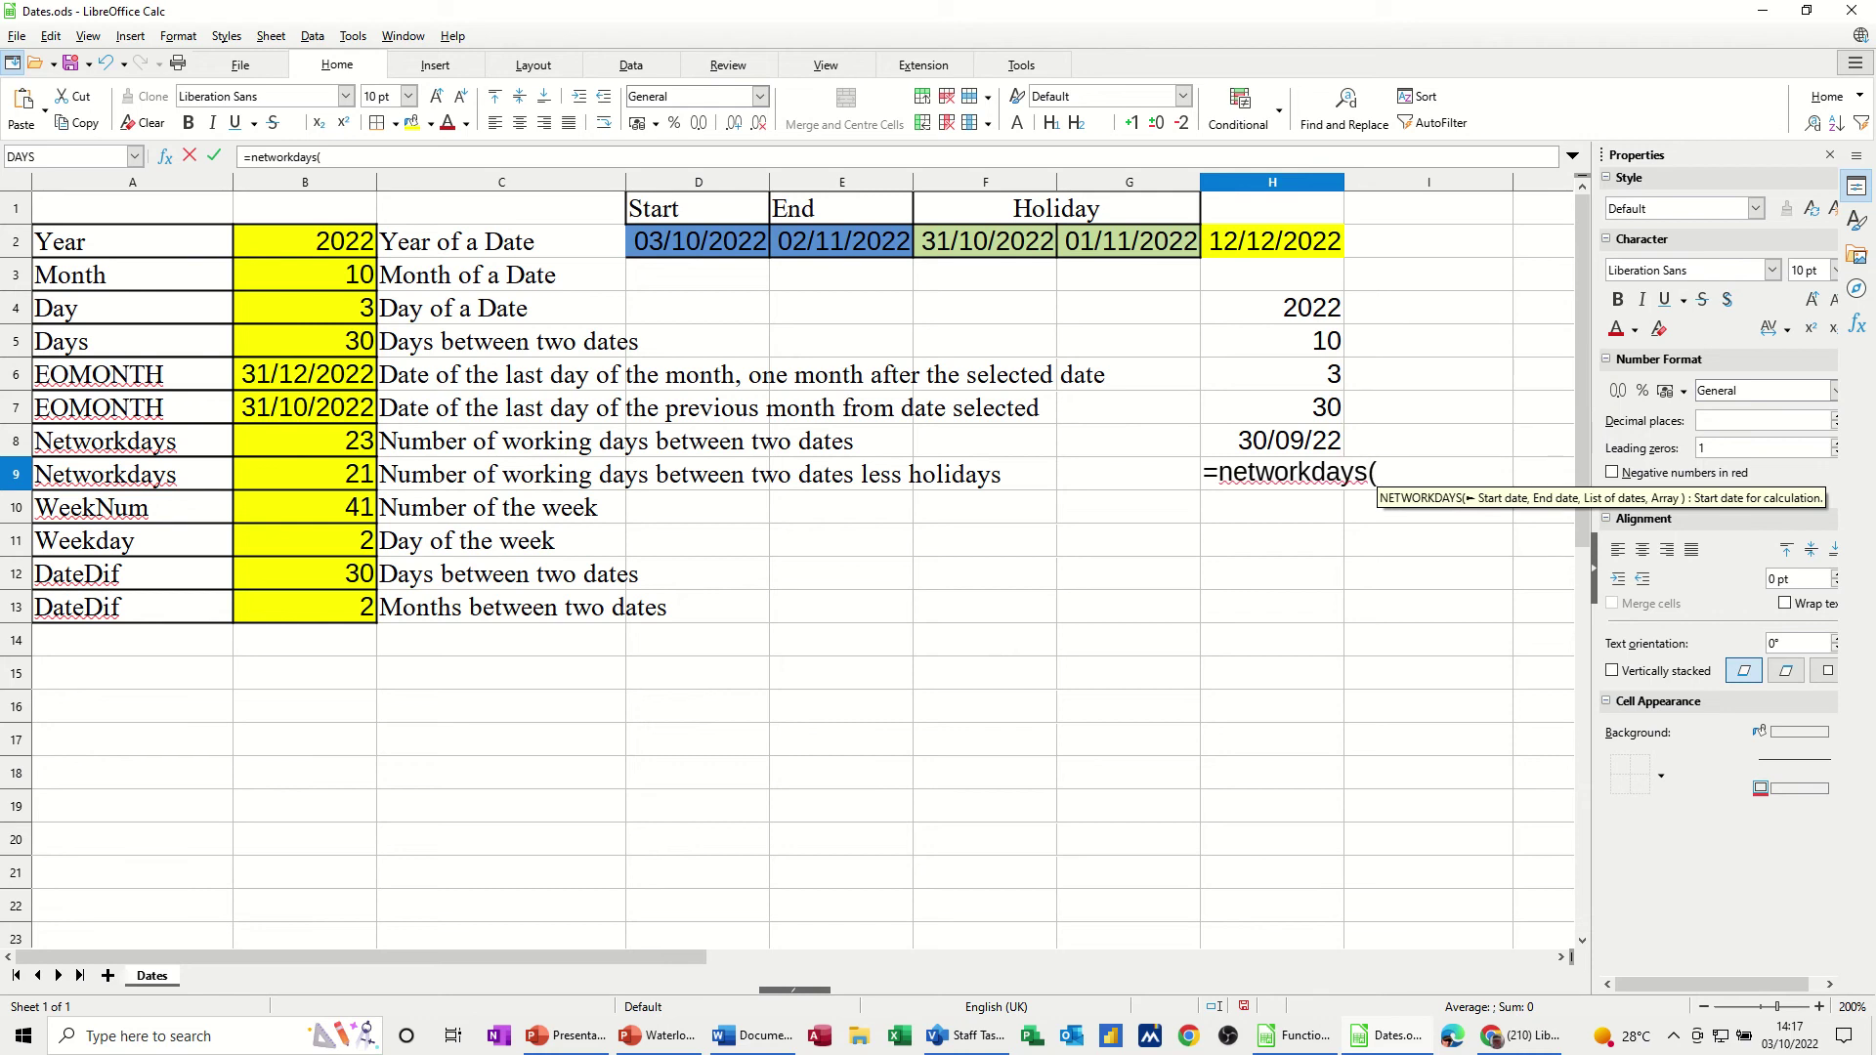
{"action": "left_click", "coordinate": [688, 251]}
{"action": "type", "text": ","}
{"action": "left_click", "coordinate": [772, 236]}
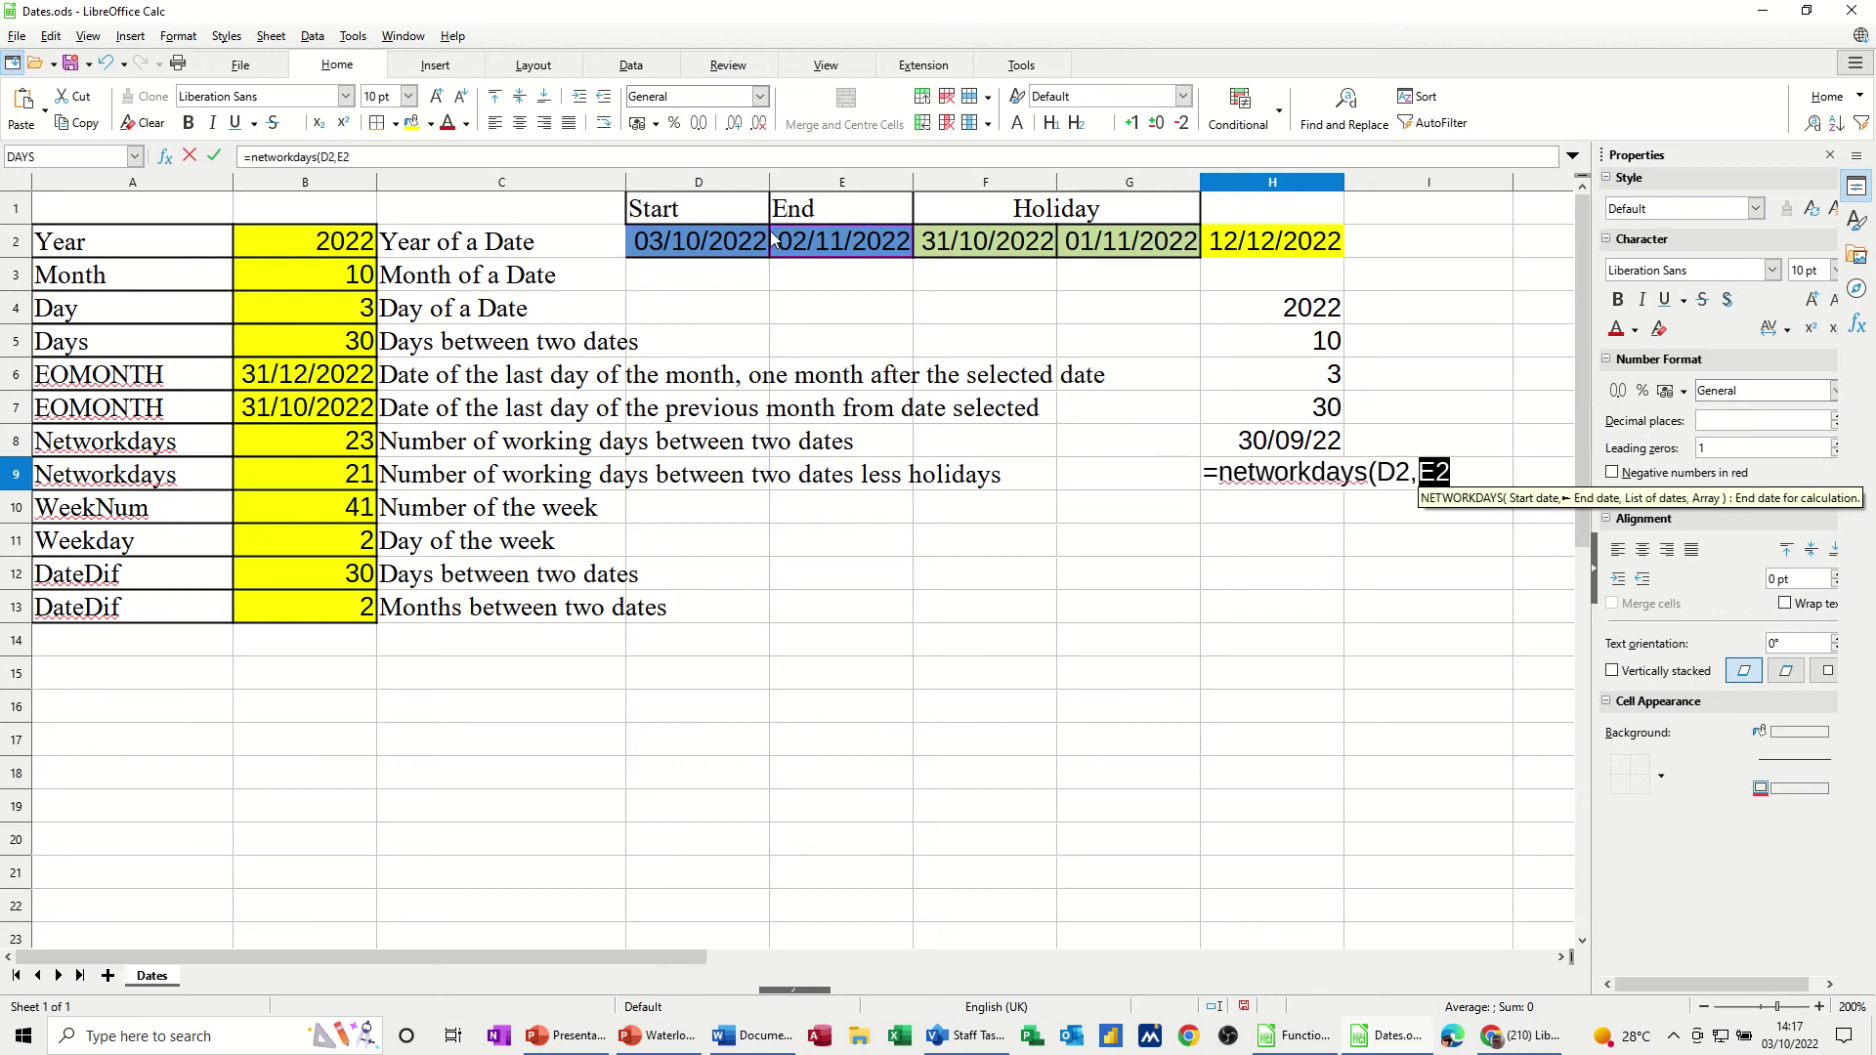
{"action": "left_click", "coordinate": [214, 156]}
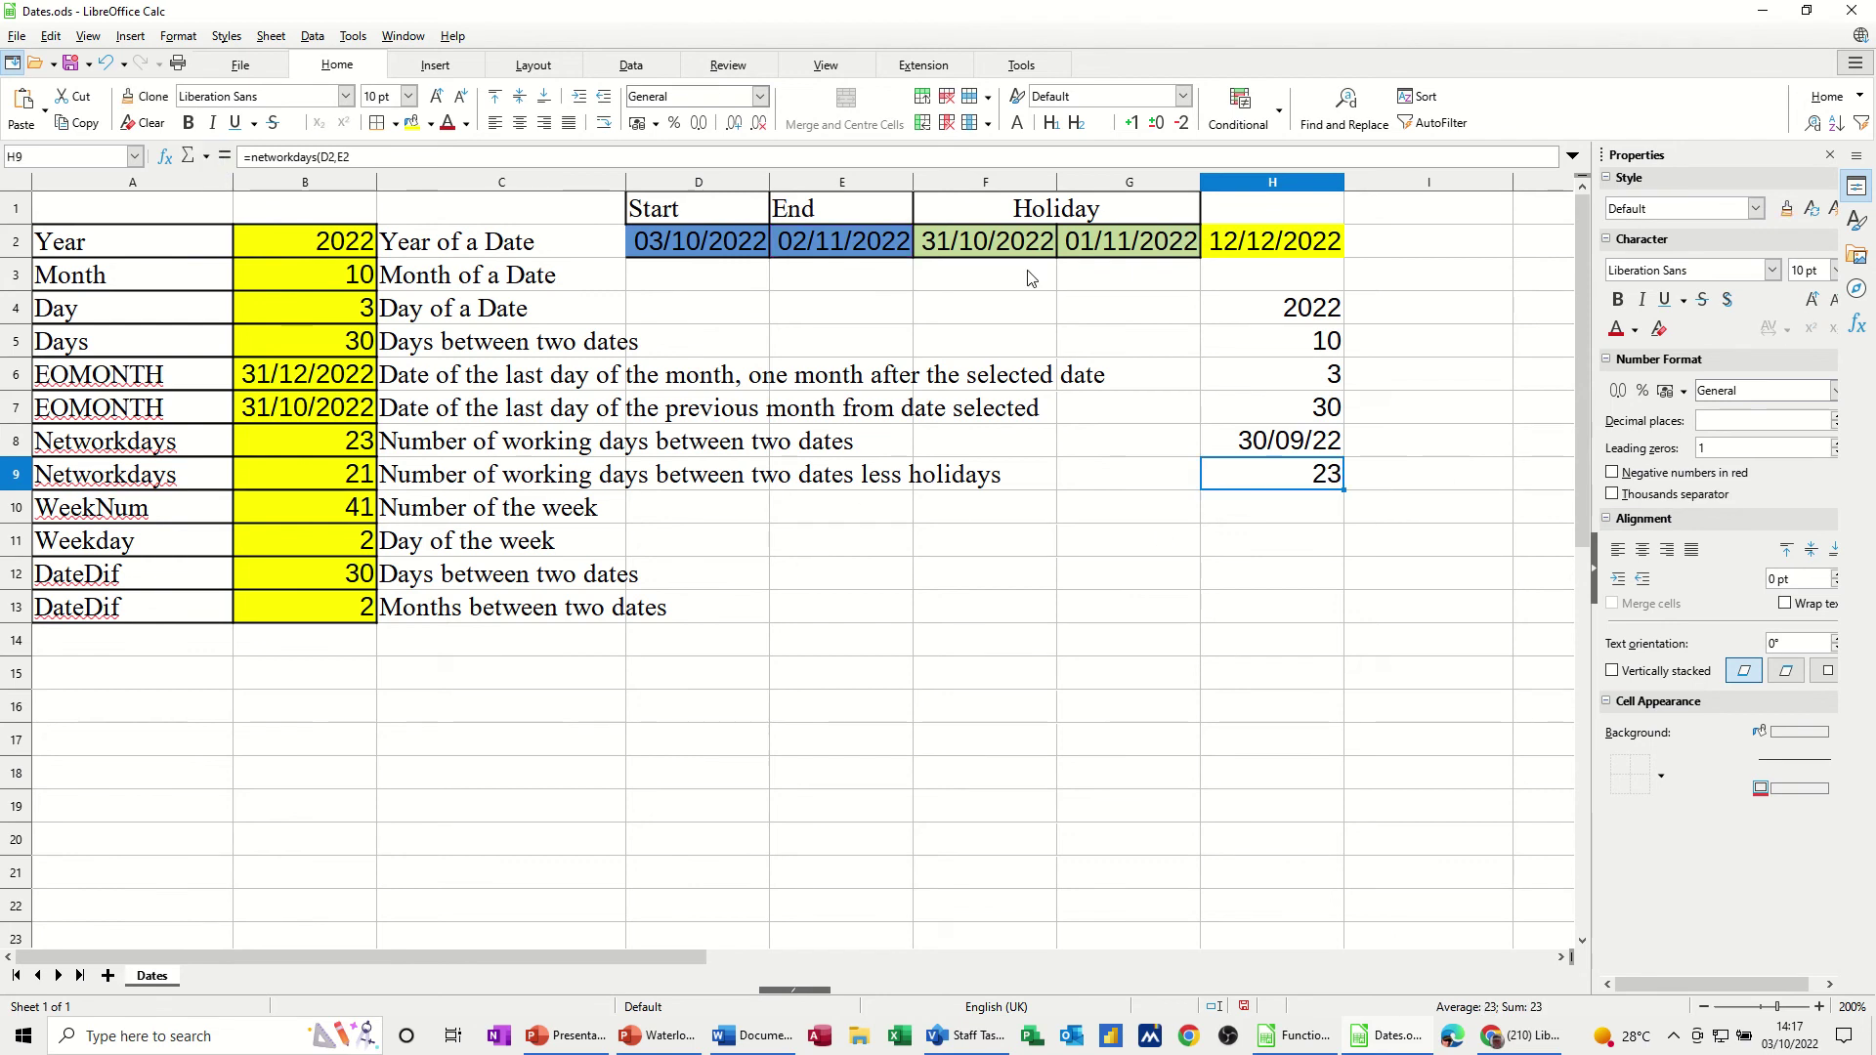
{"action": "left_click", "coordinate": [297, 472]}
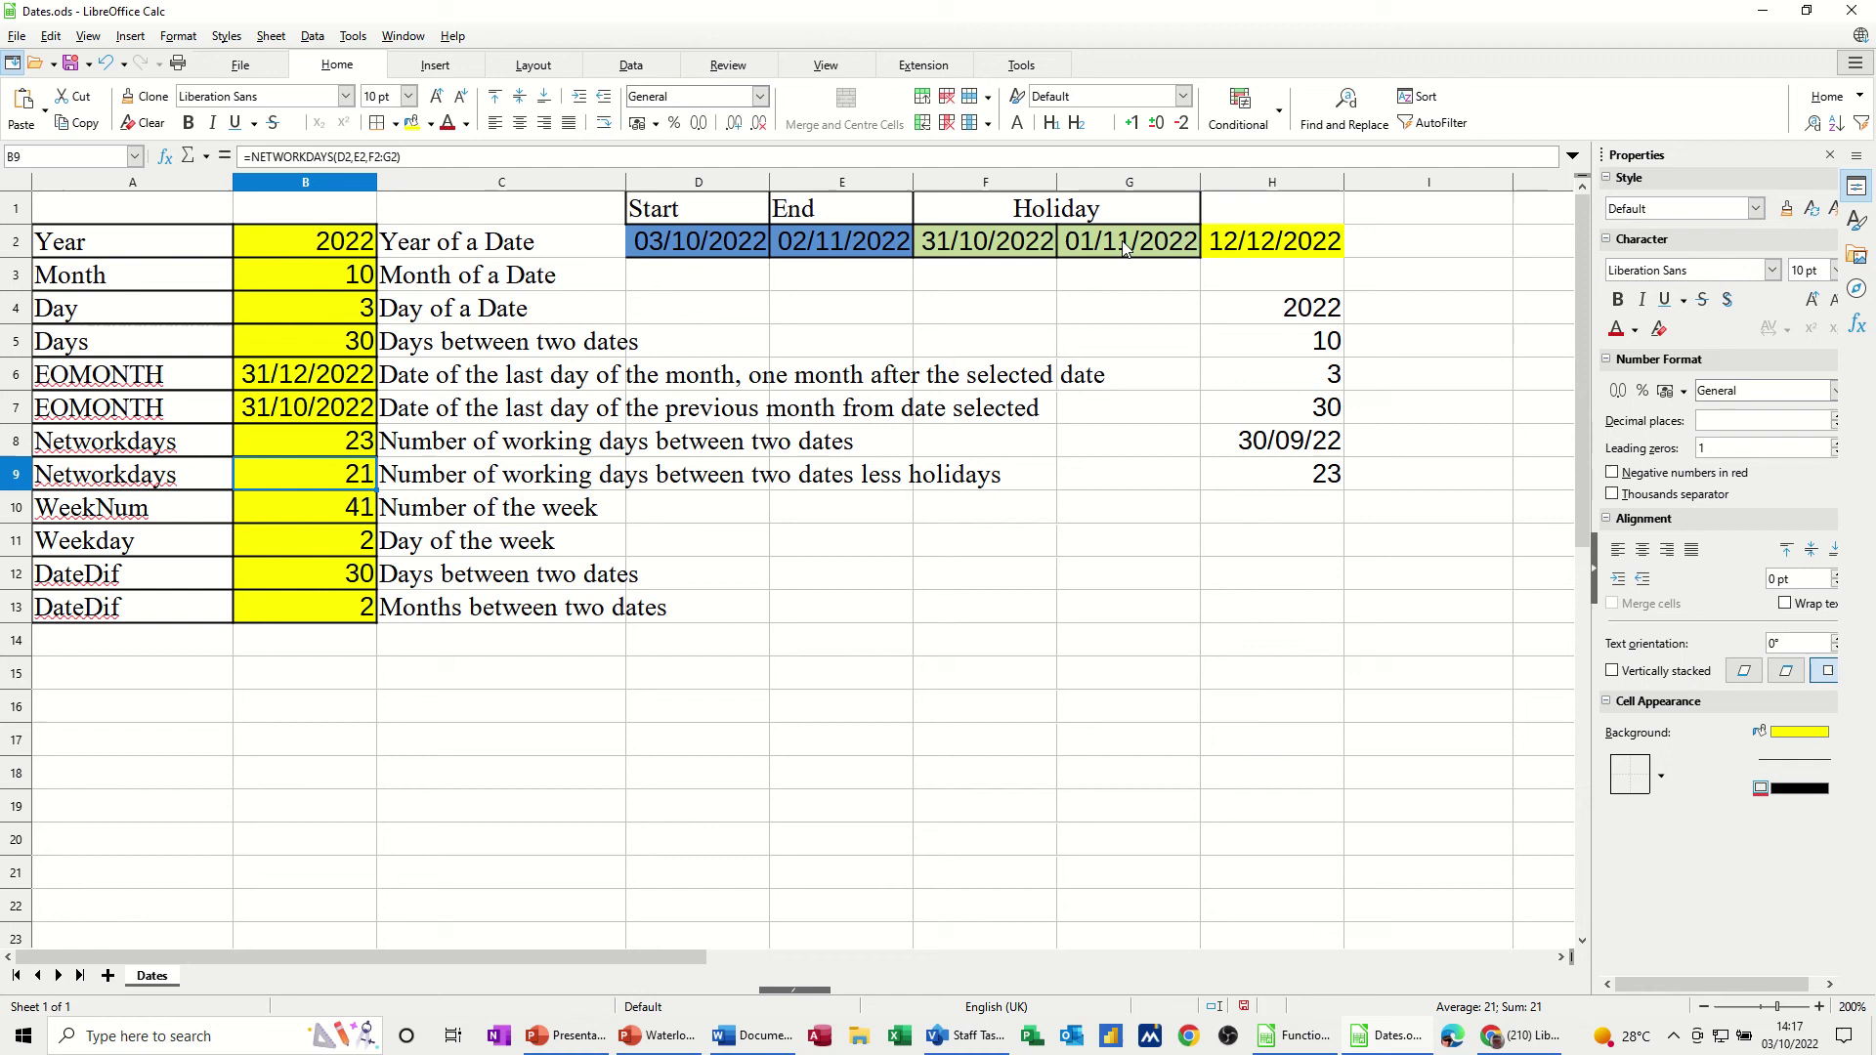
Step: Enter =NETWORKDAYS(D2,E2,F2:G2) in H10 to exclude the holidays, giving 21
{"action": "left_click", "coordinate": [1296, 521]}
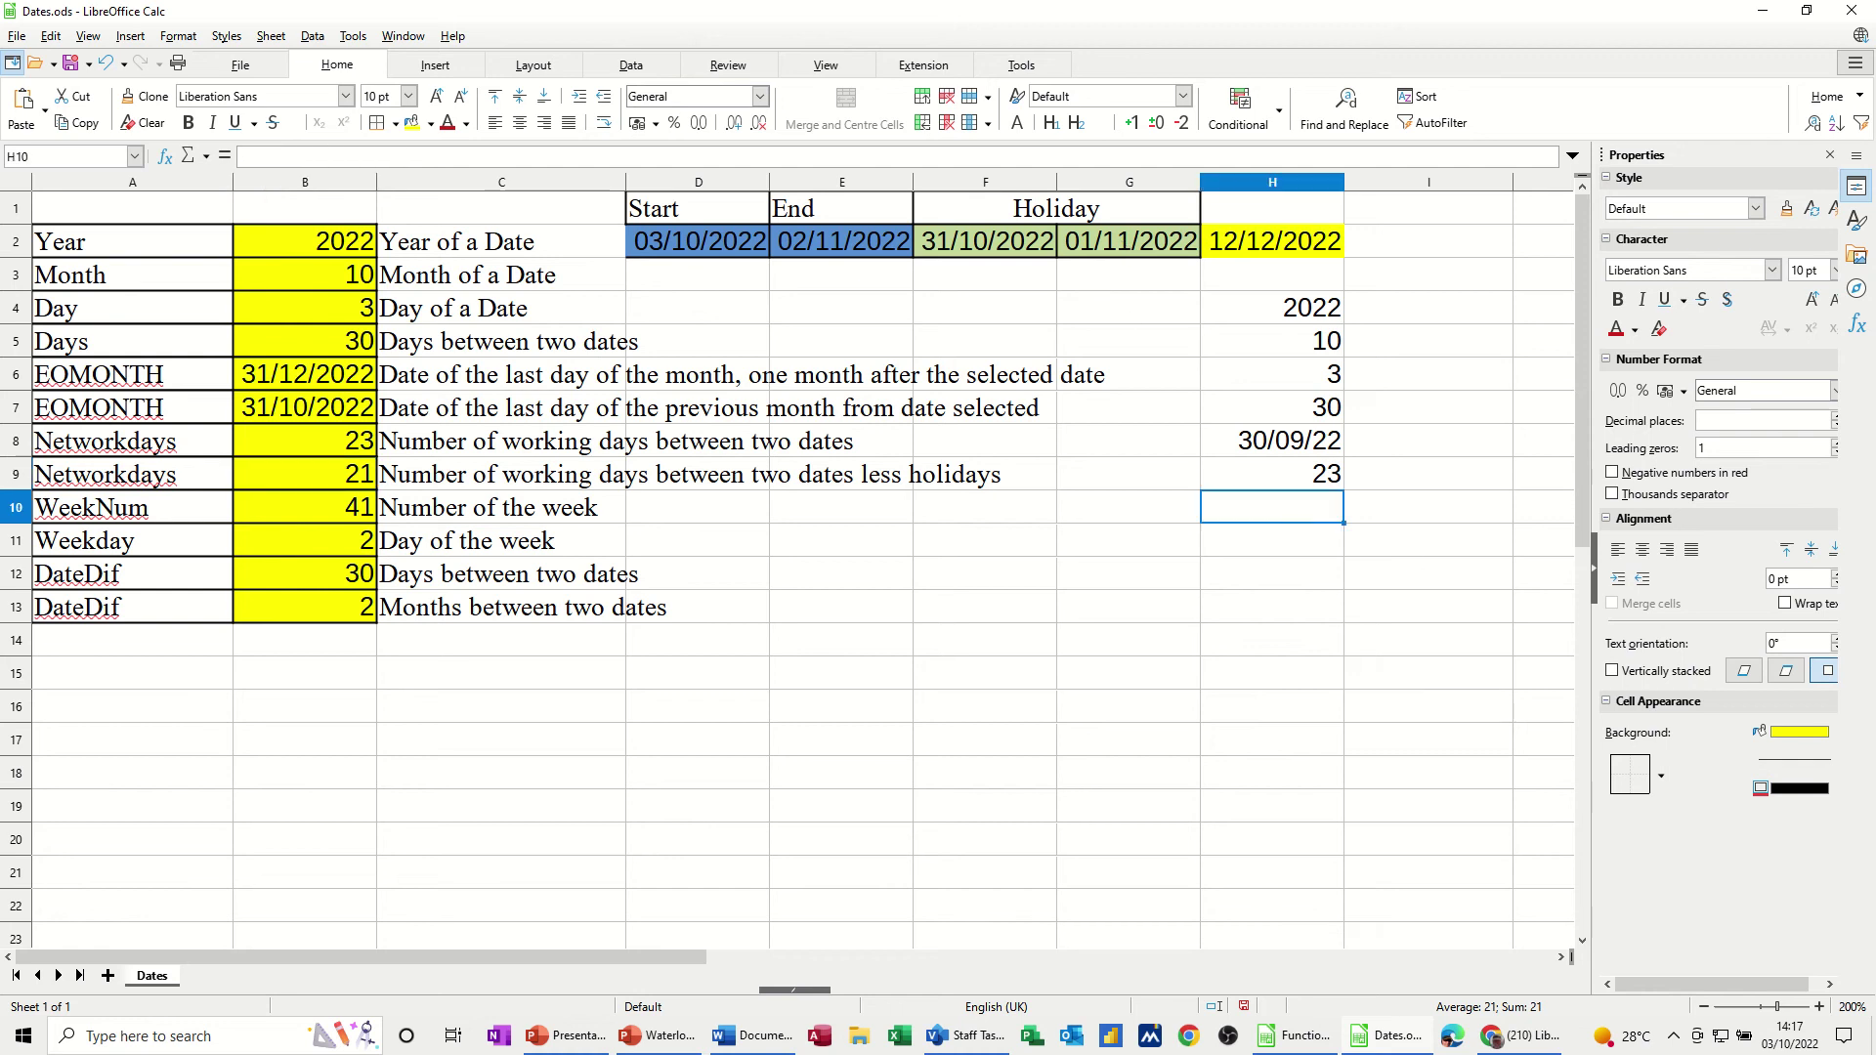
{"action": "type", "text": "=ne"}
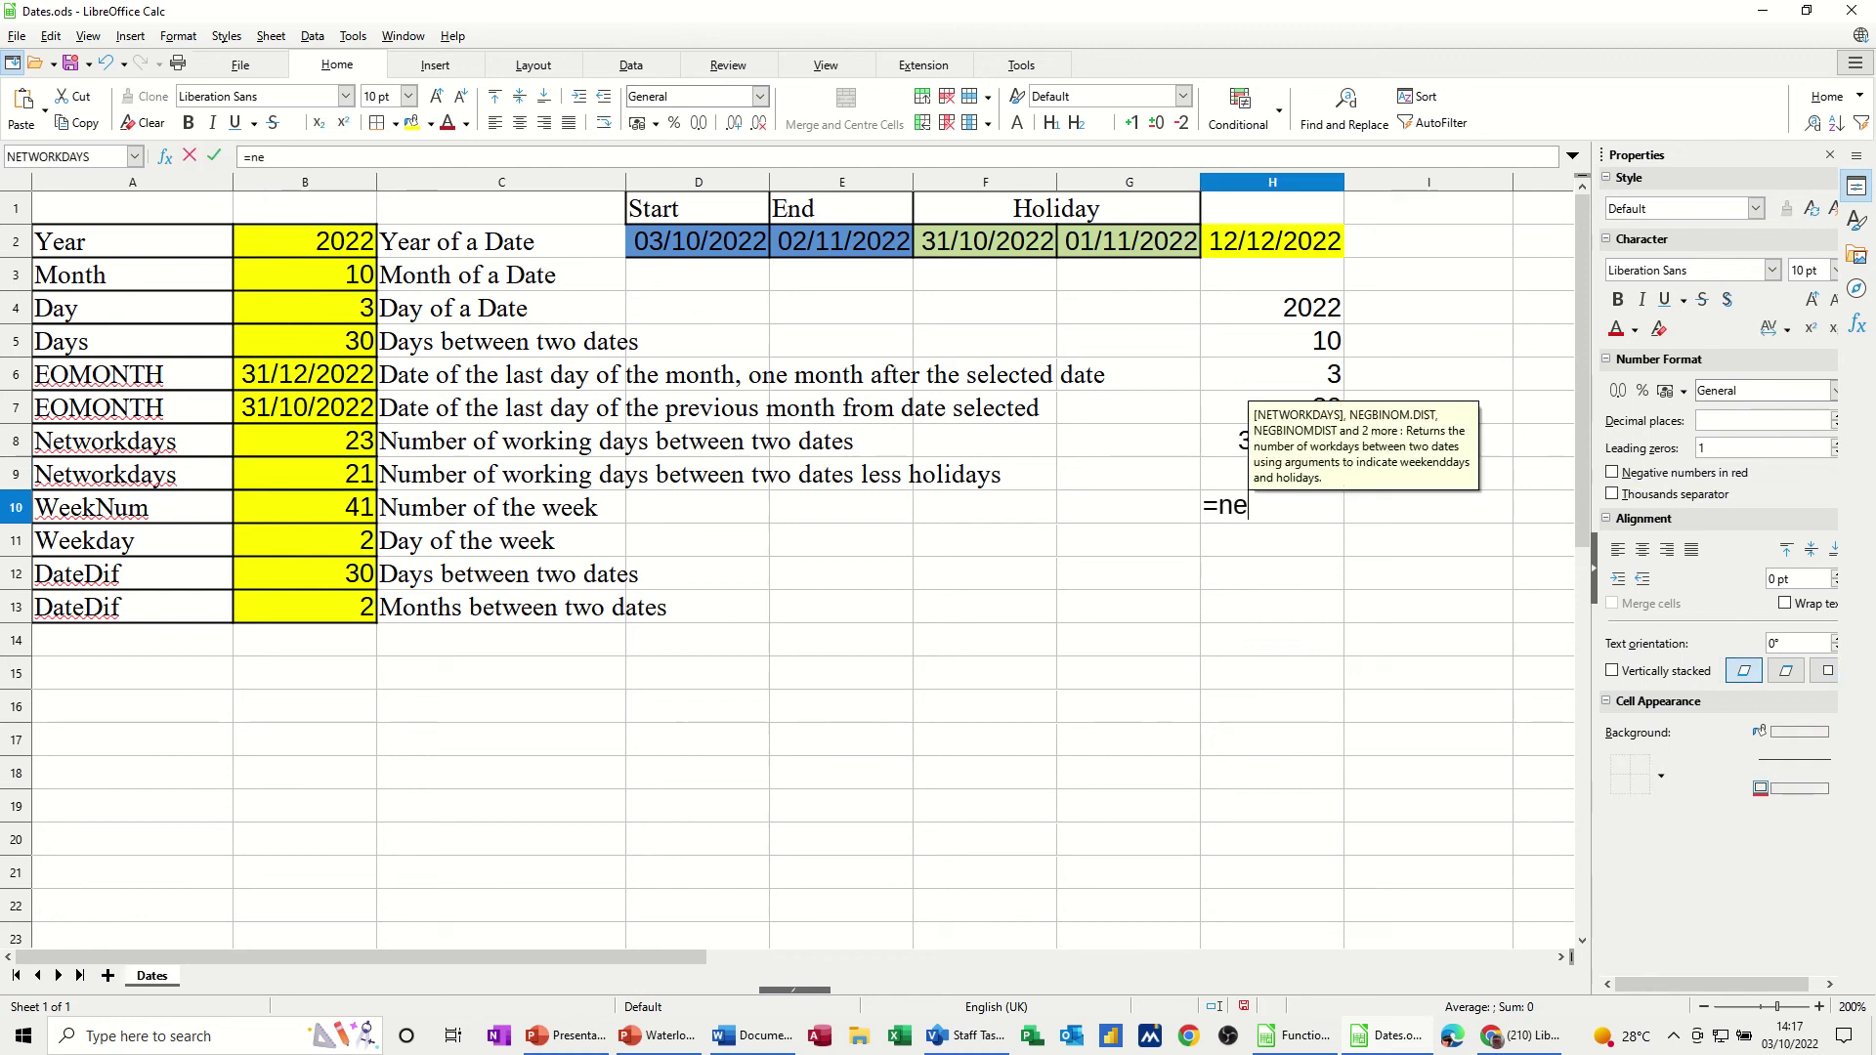
{"action": "type", "text": "tworkda"}
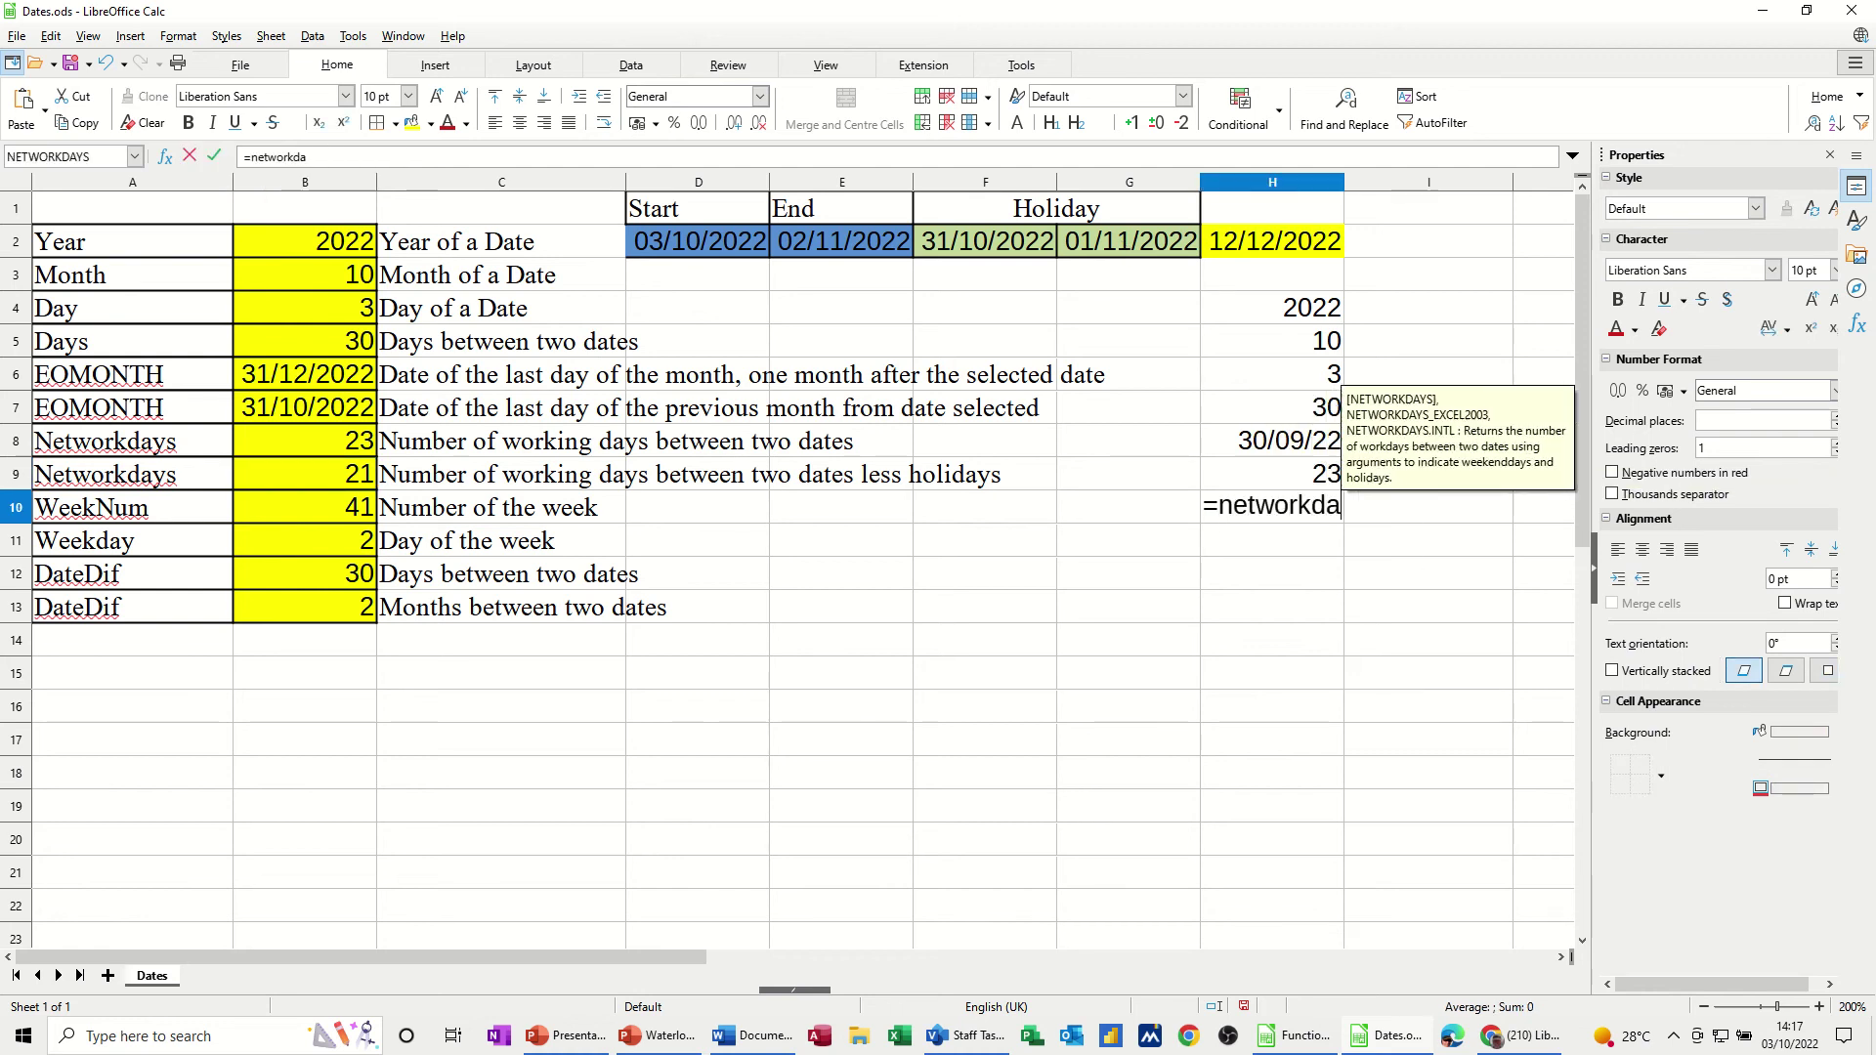
{"action": "type", "text": "ys("}
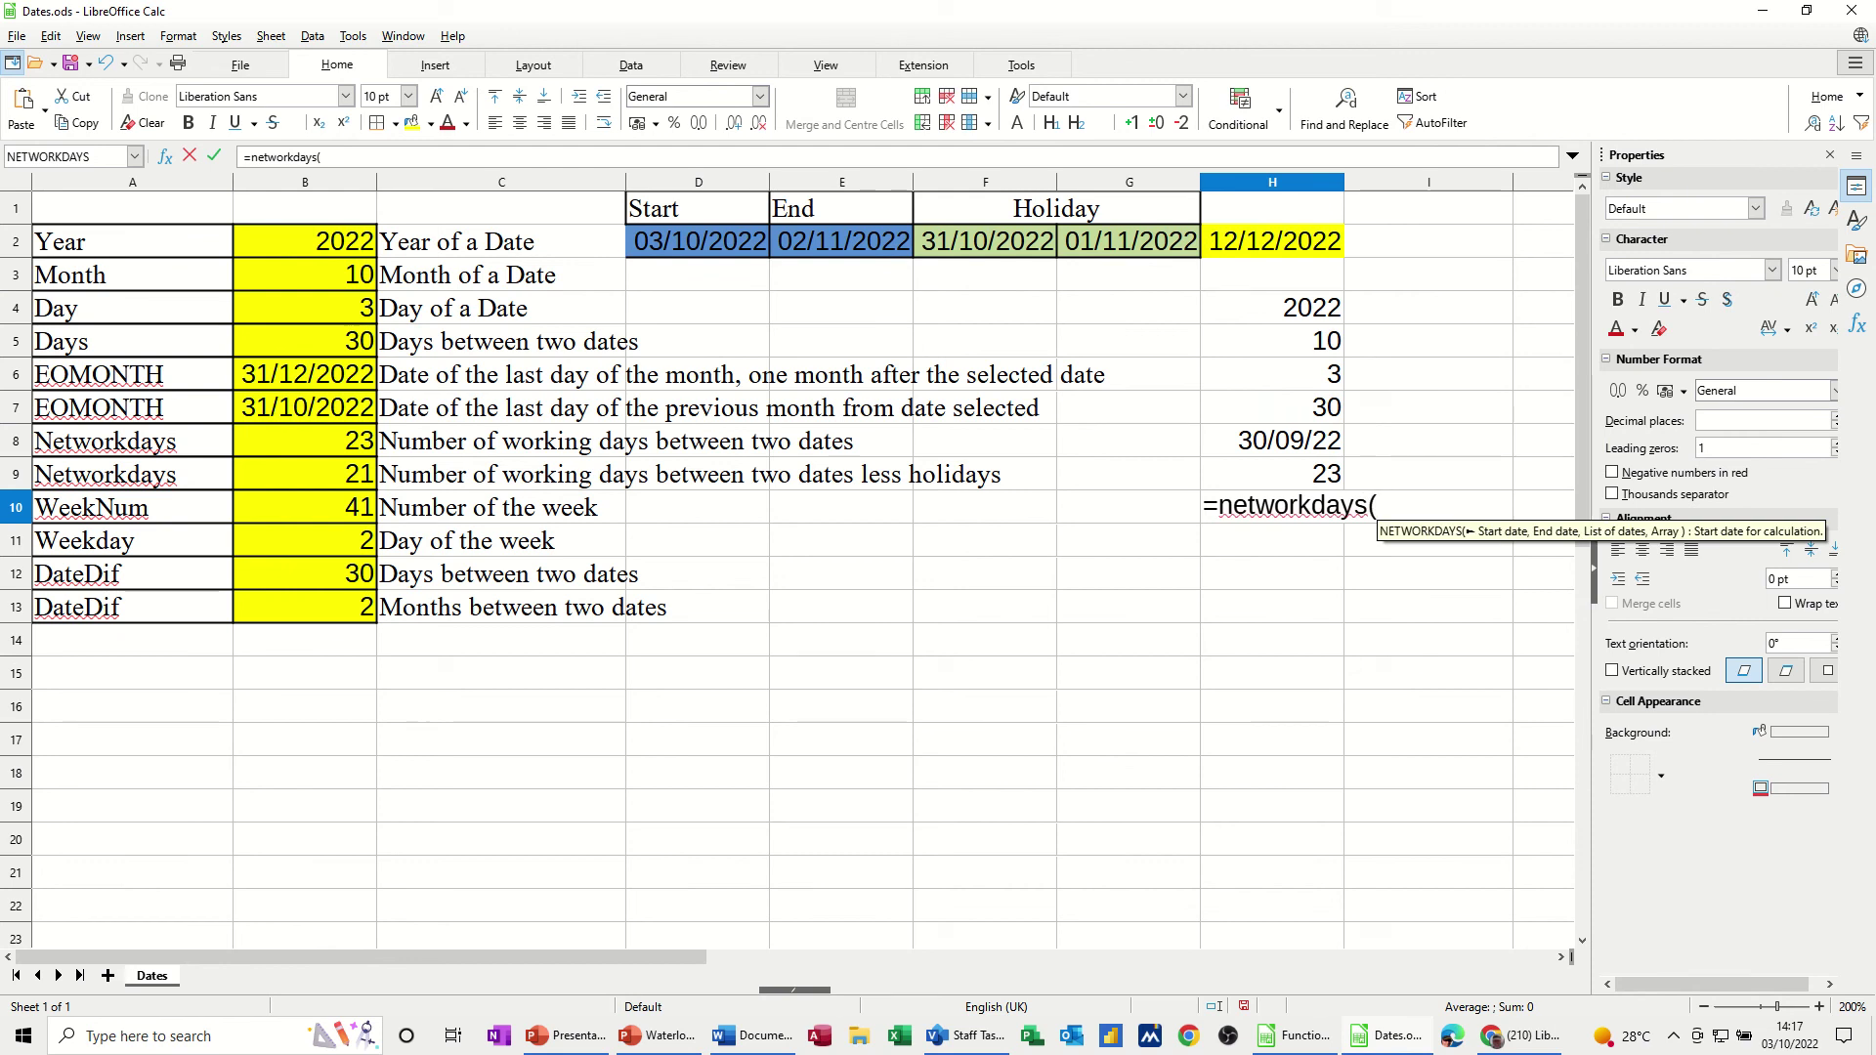
{"action": "left_click", "coordinate": [698, 248]}
{"action": "type", "text": ","}
{"action": "left_click", "coordinate": [815, 245]}
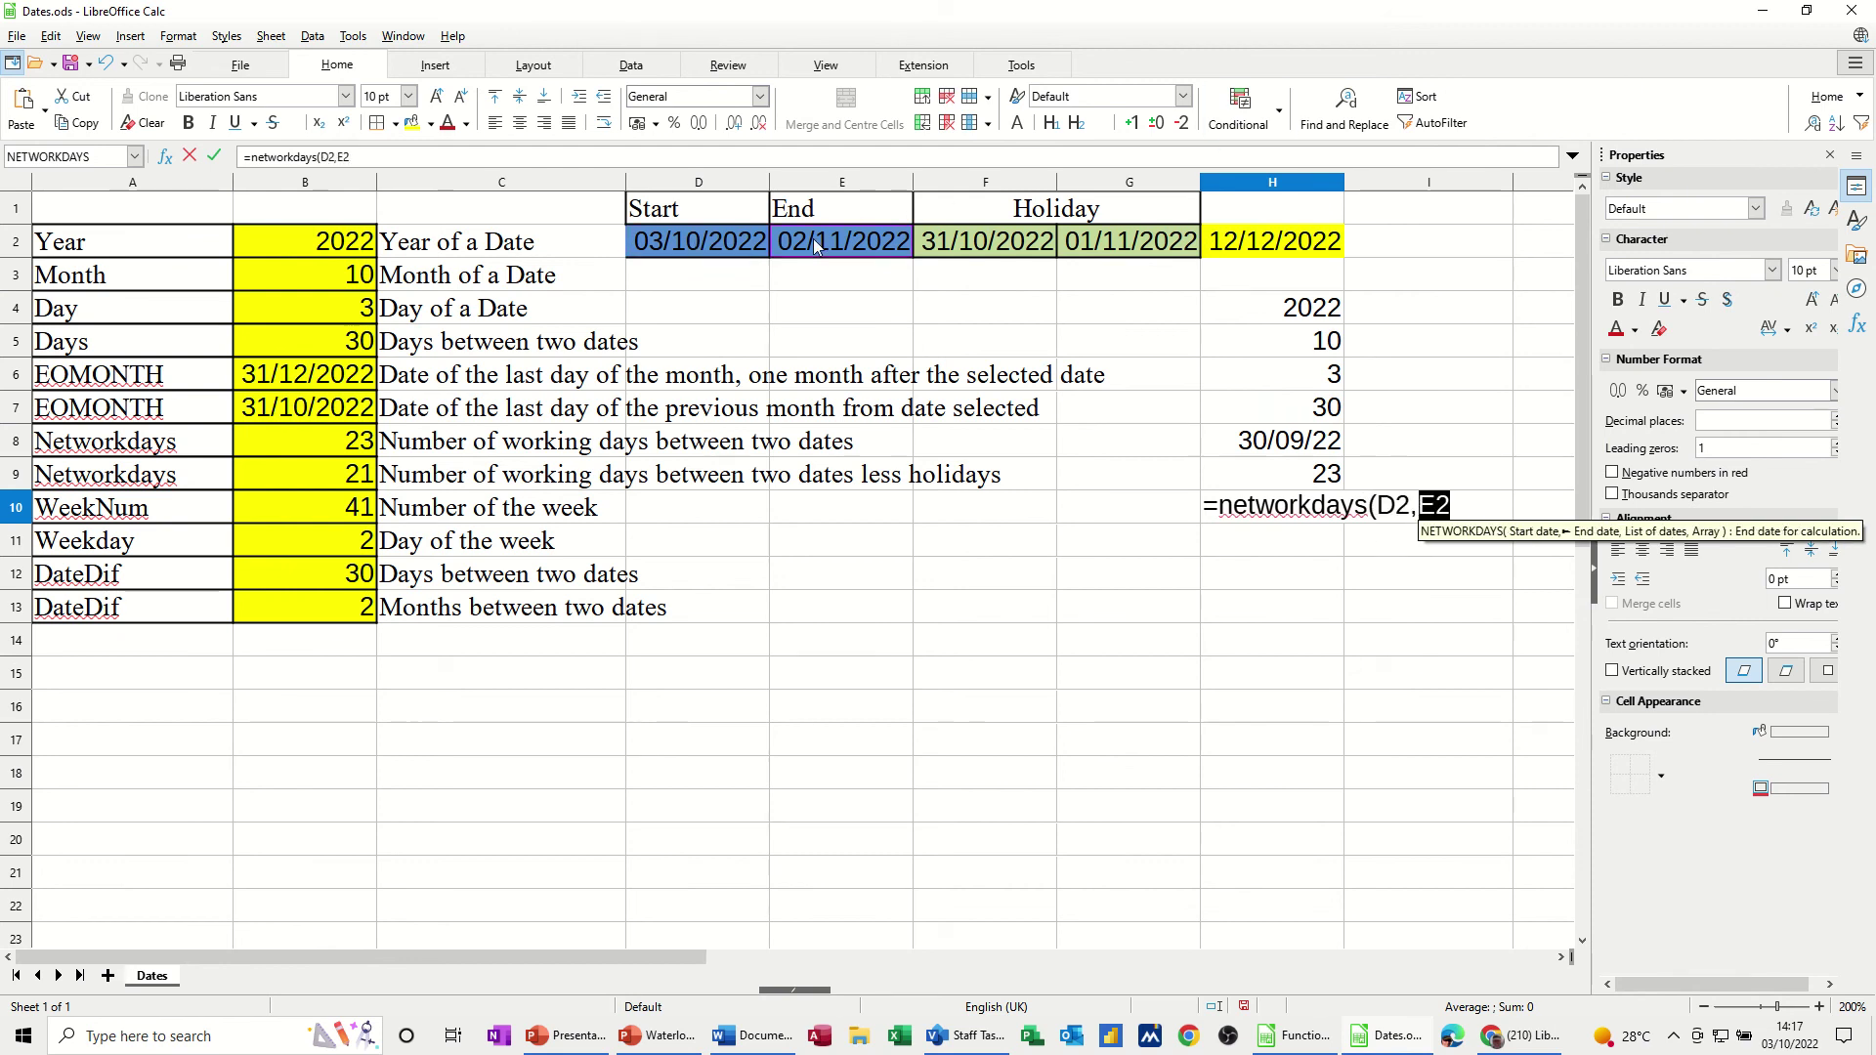
{"action": "type", "text": ","}
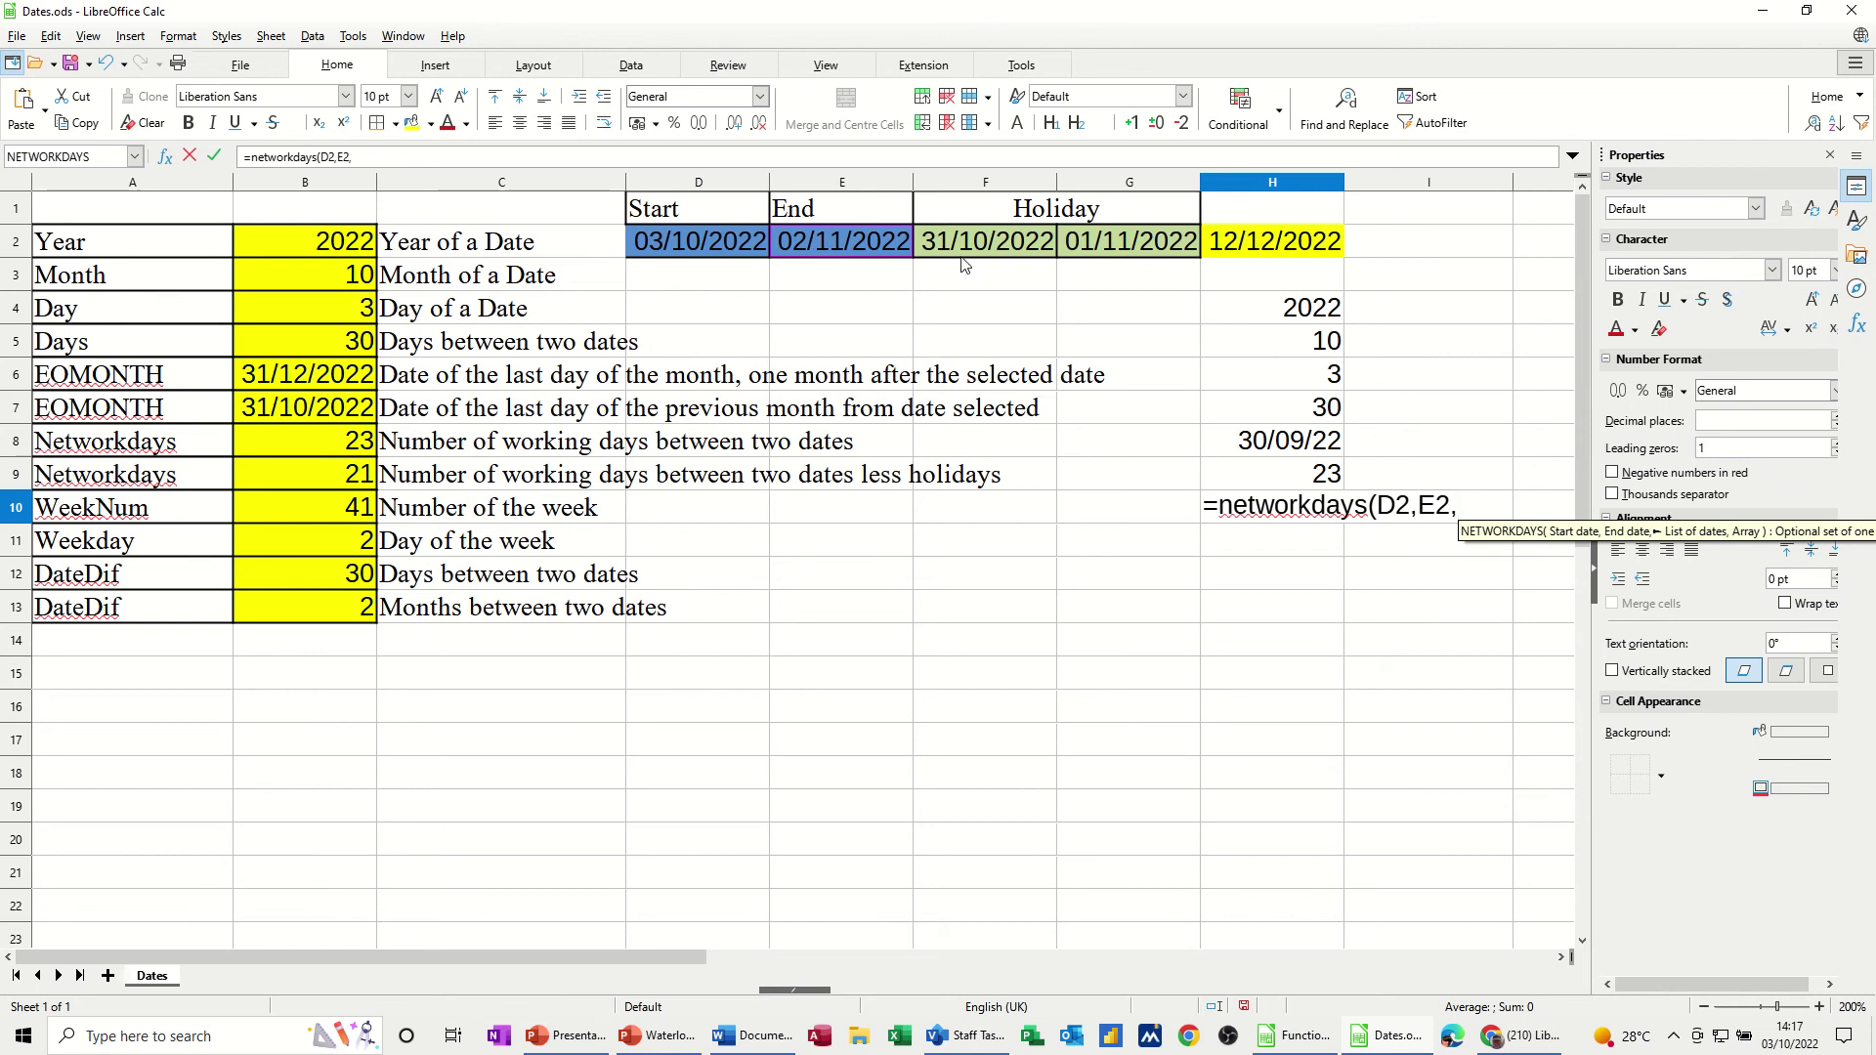
{"action": "left_click_drag", "start_coordinate": [973, 248], "coordinate": [1092, 251]}
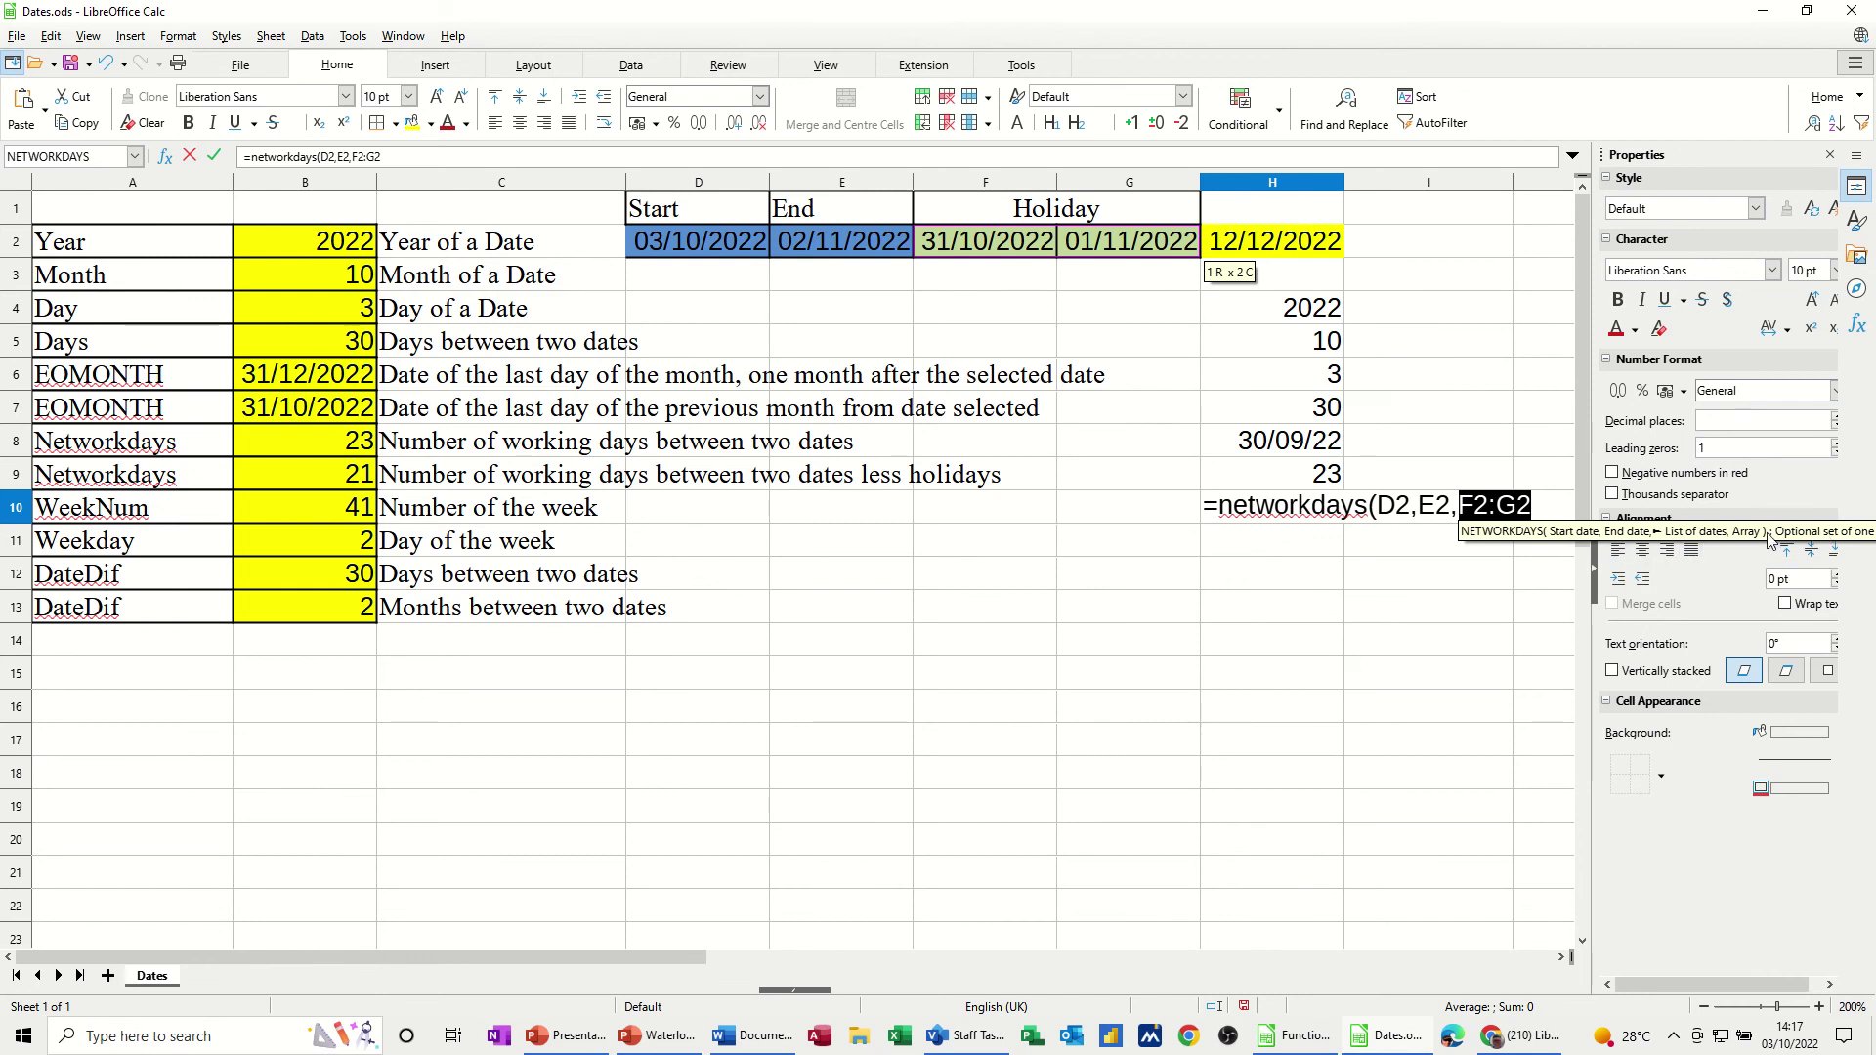
{"action": "left_click", "coordinate": [216, 155]}
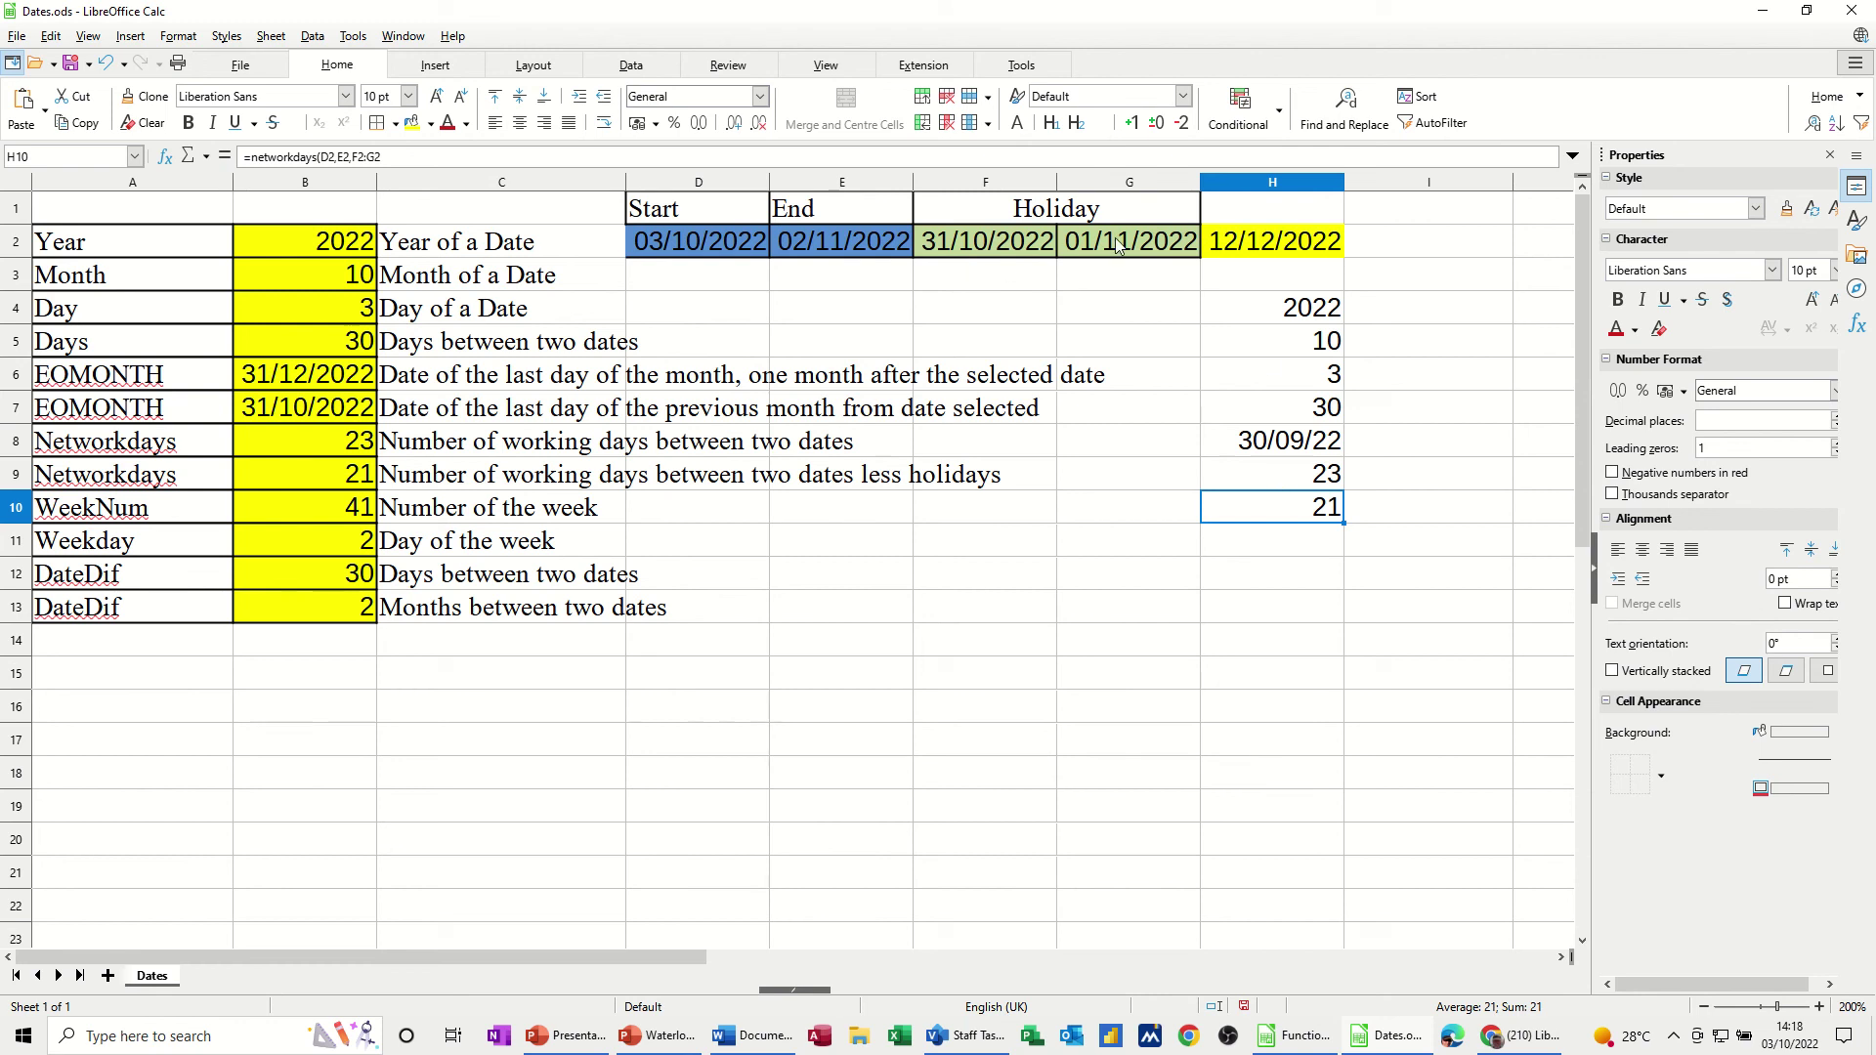
Step: Enter =WEEKNUM(D2) in H11, returning 41, and compare it with B10's reference formula
{"action": "left_click", "coordinate": [313, 510]}
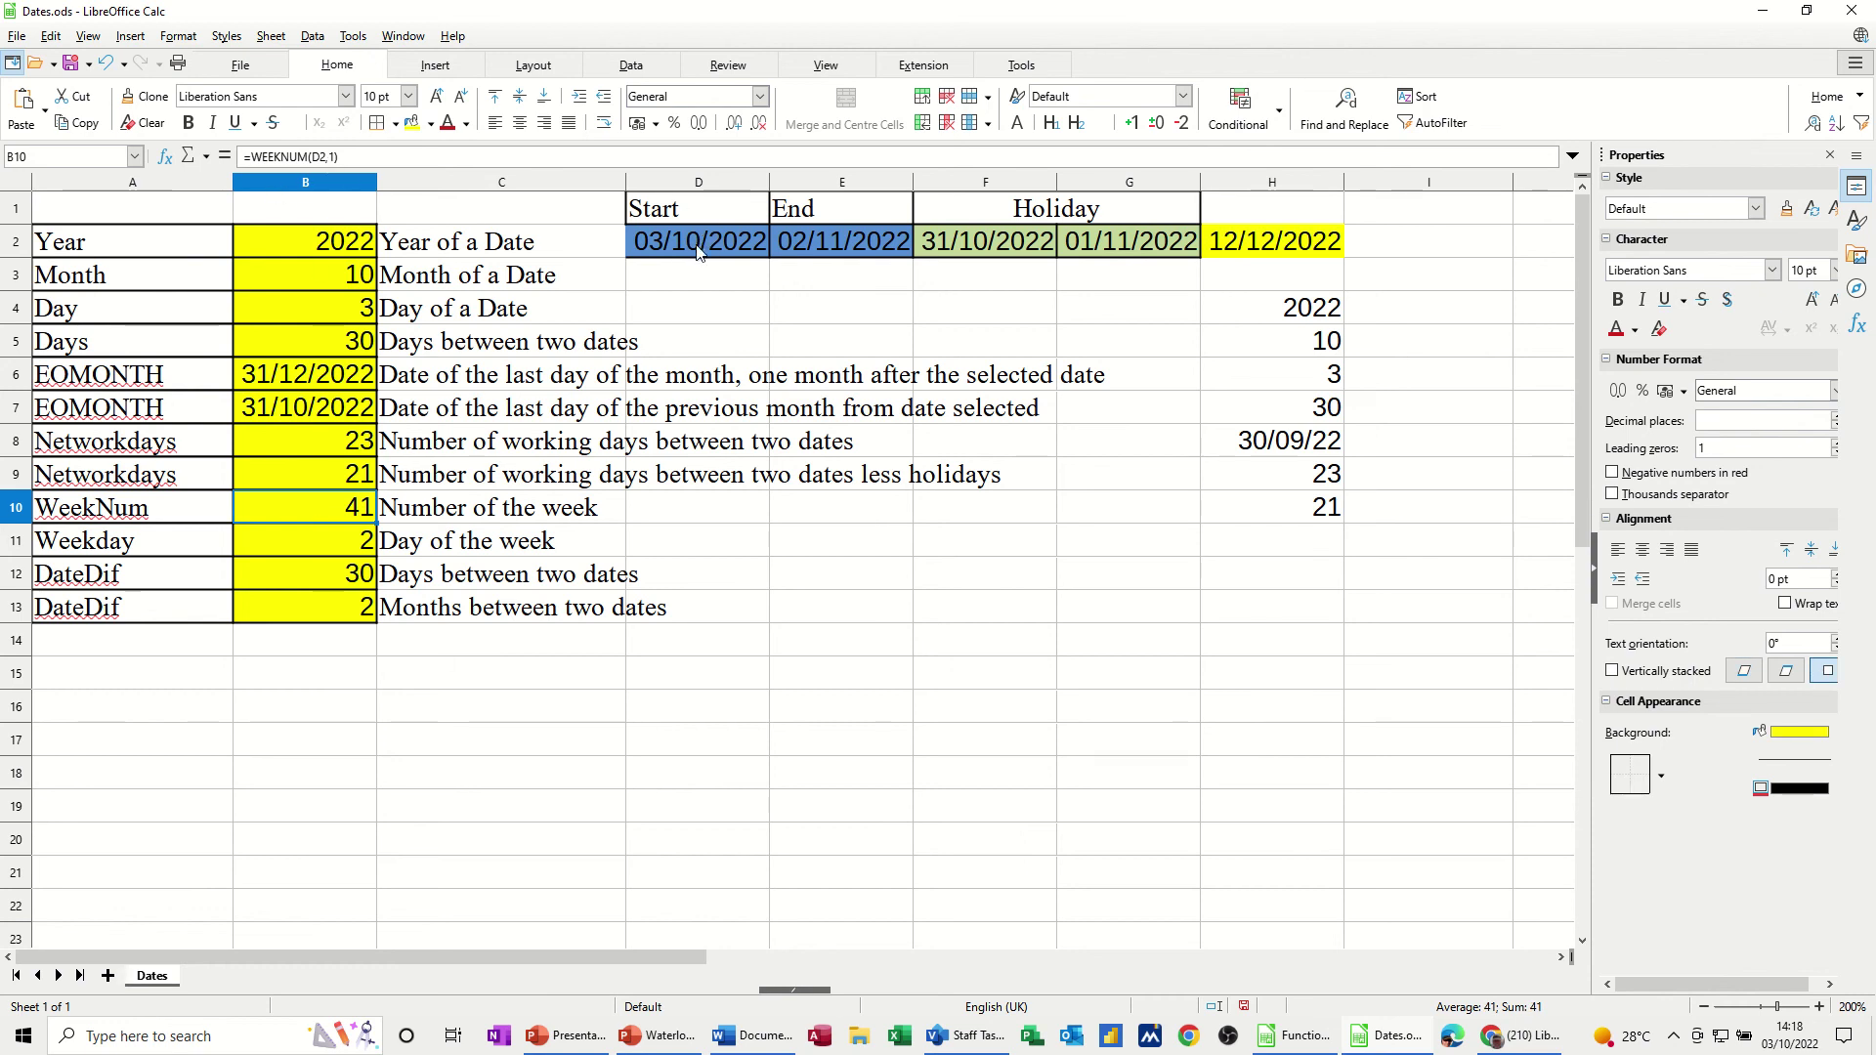
{"action": "left_click", "coordinate": [1265, 542]}
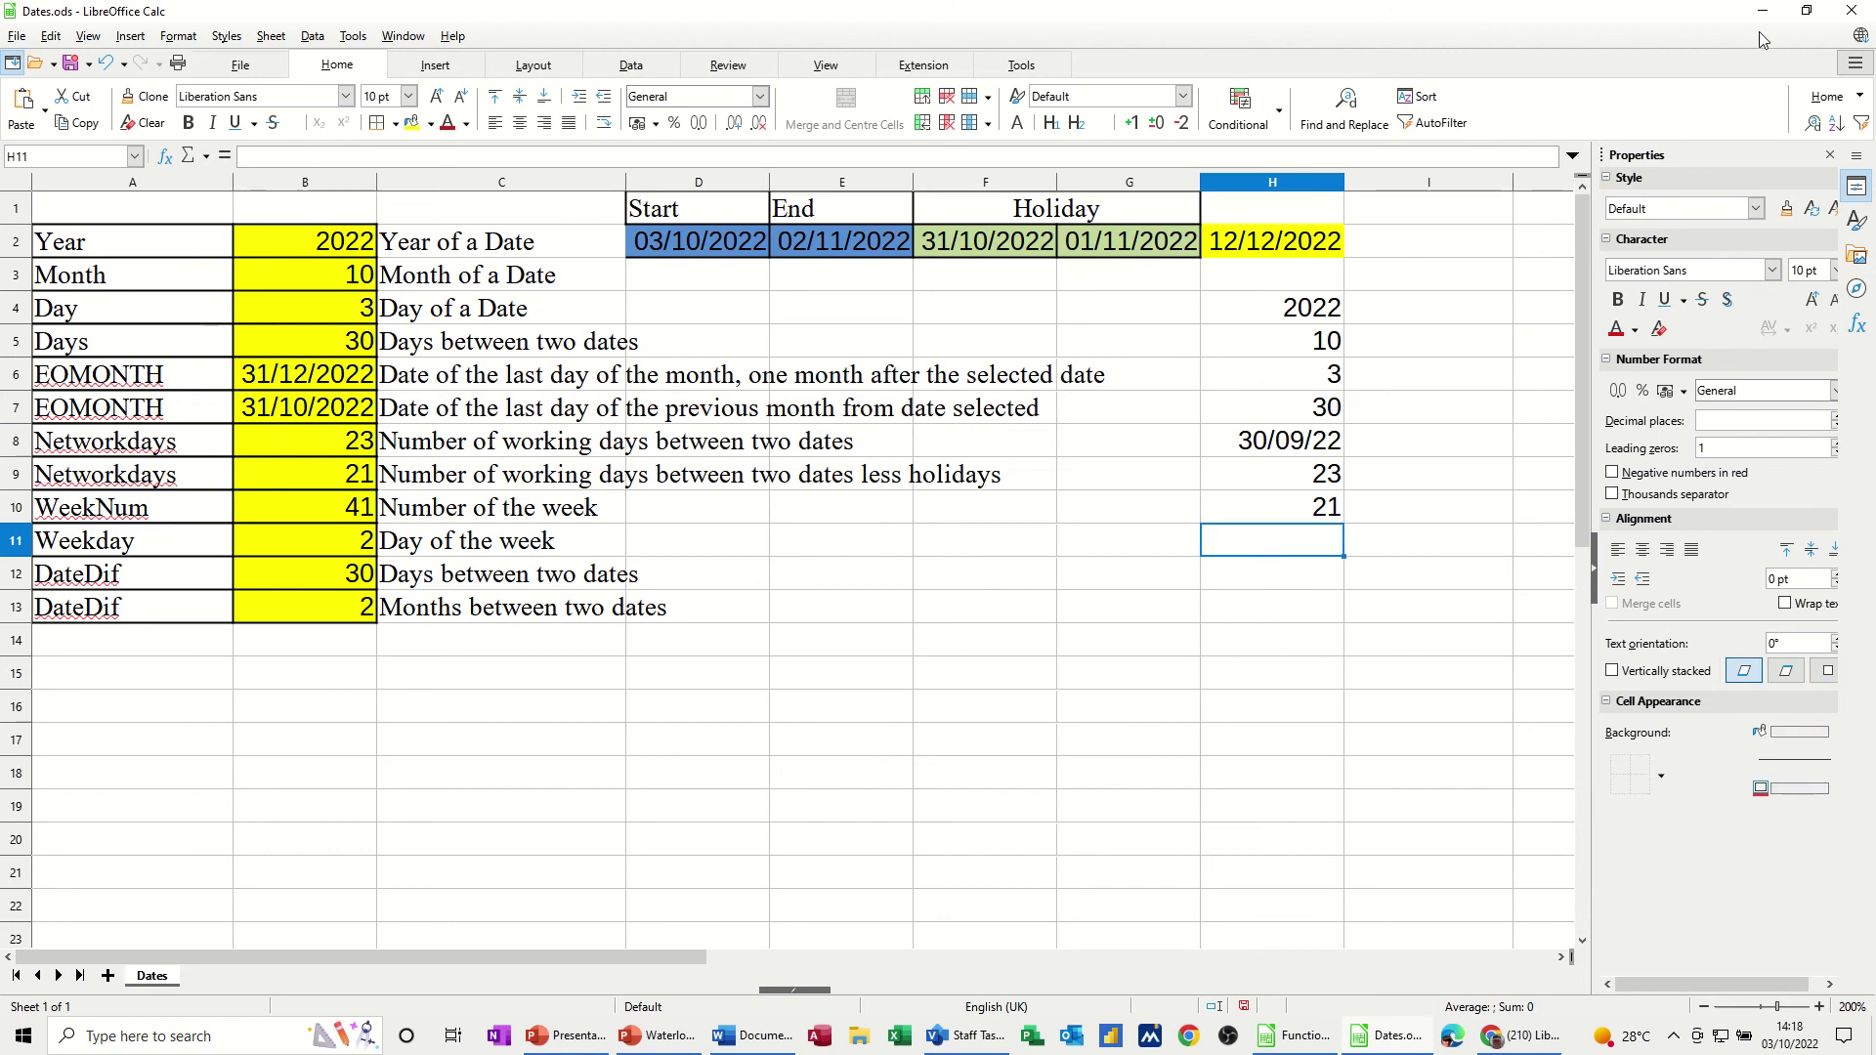
{"action": "type", "text": "=week"}
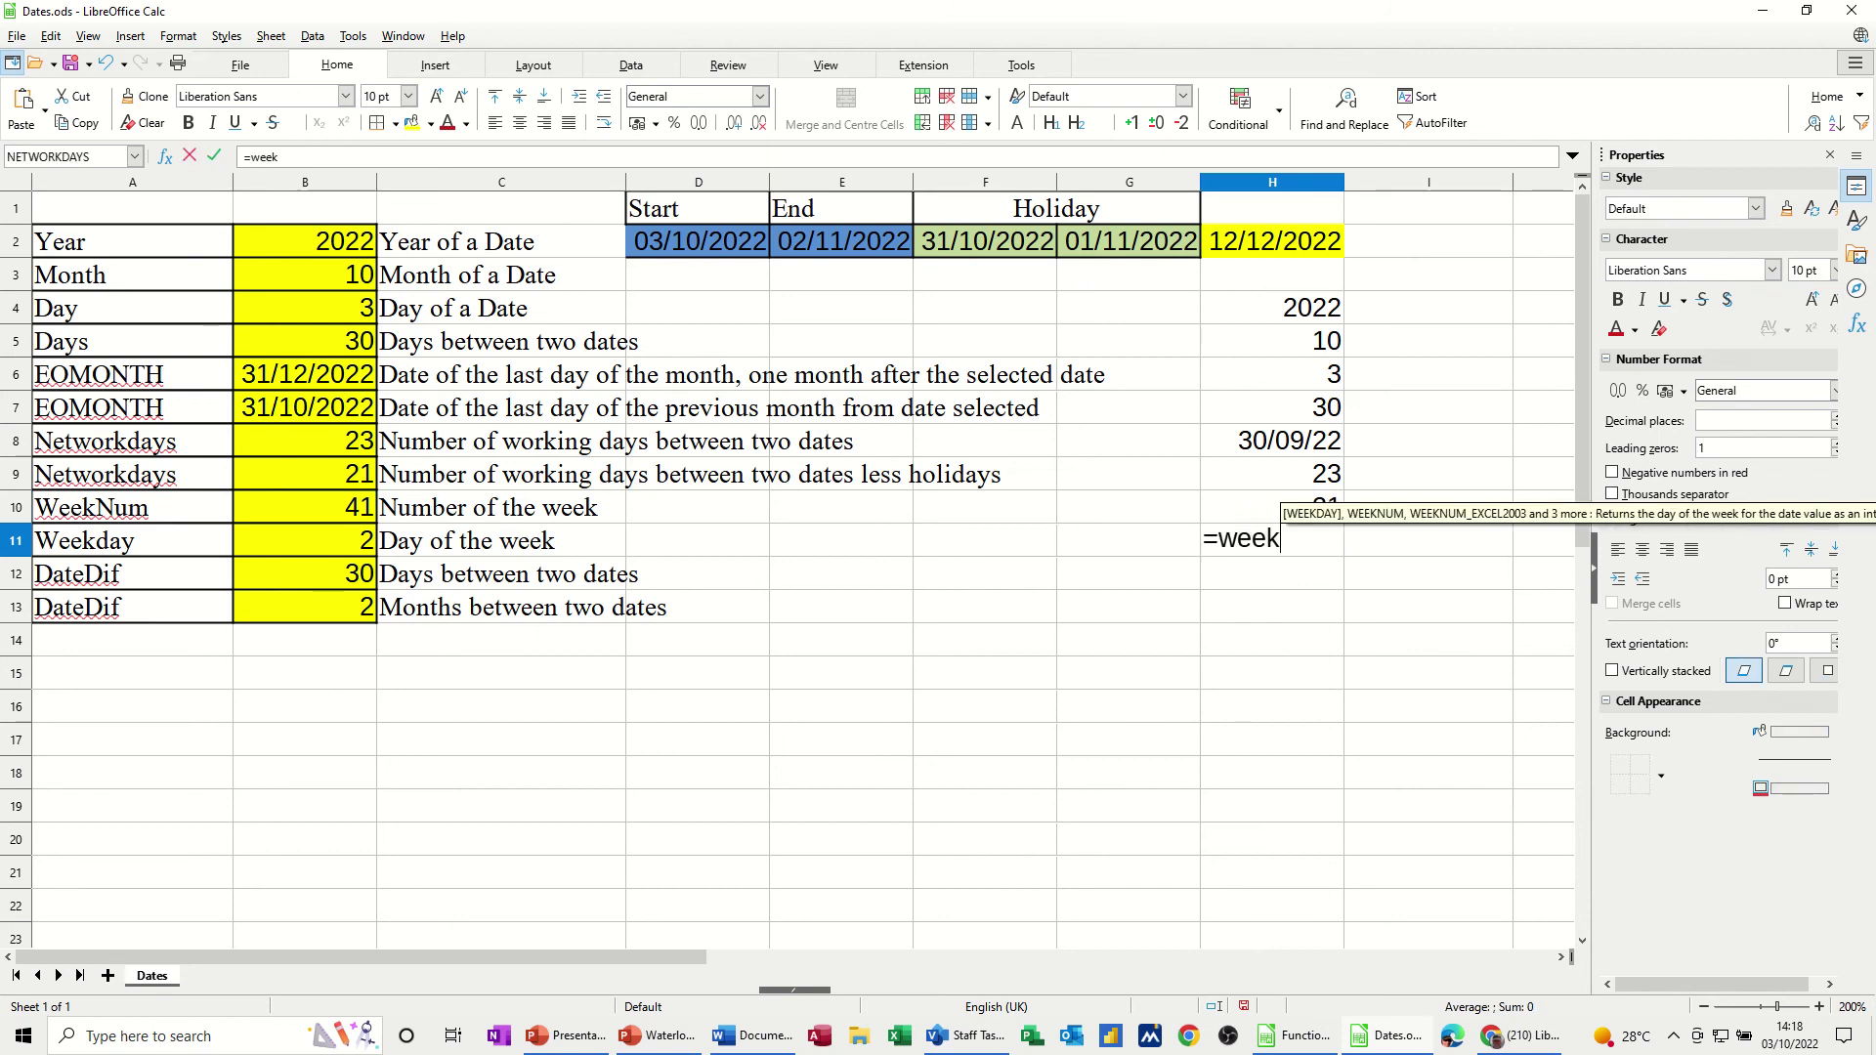
{"action": "type", "text": "num("}
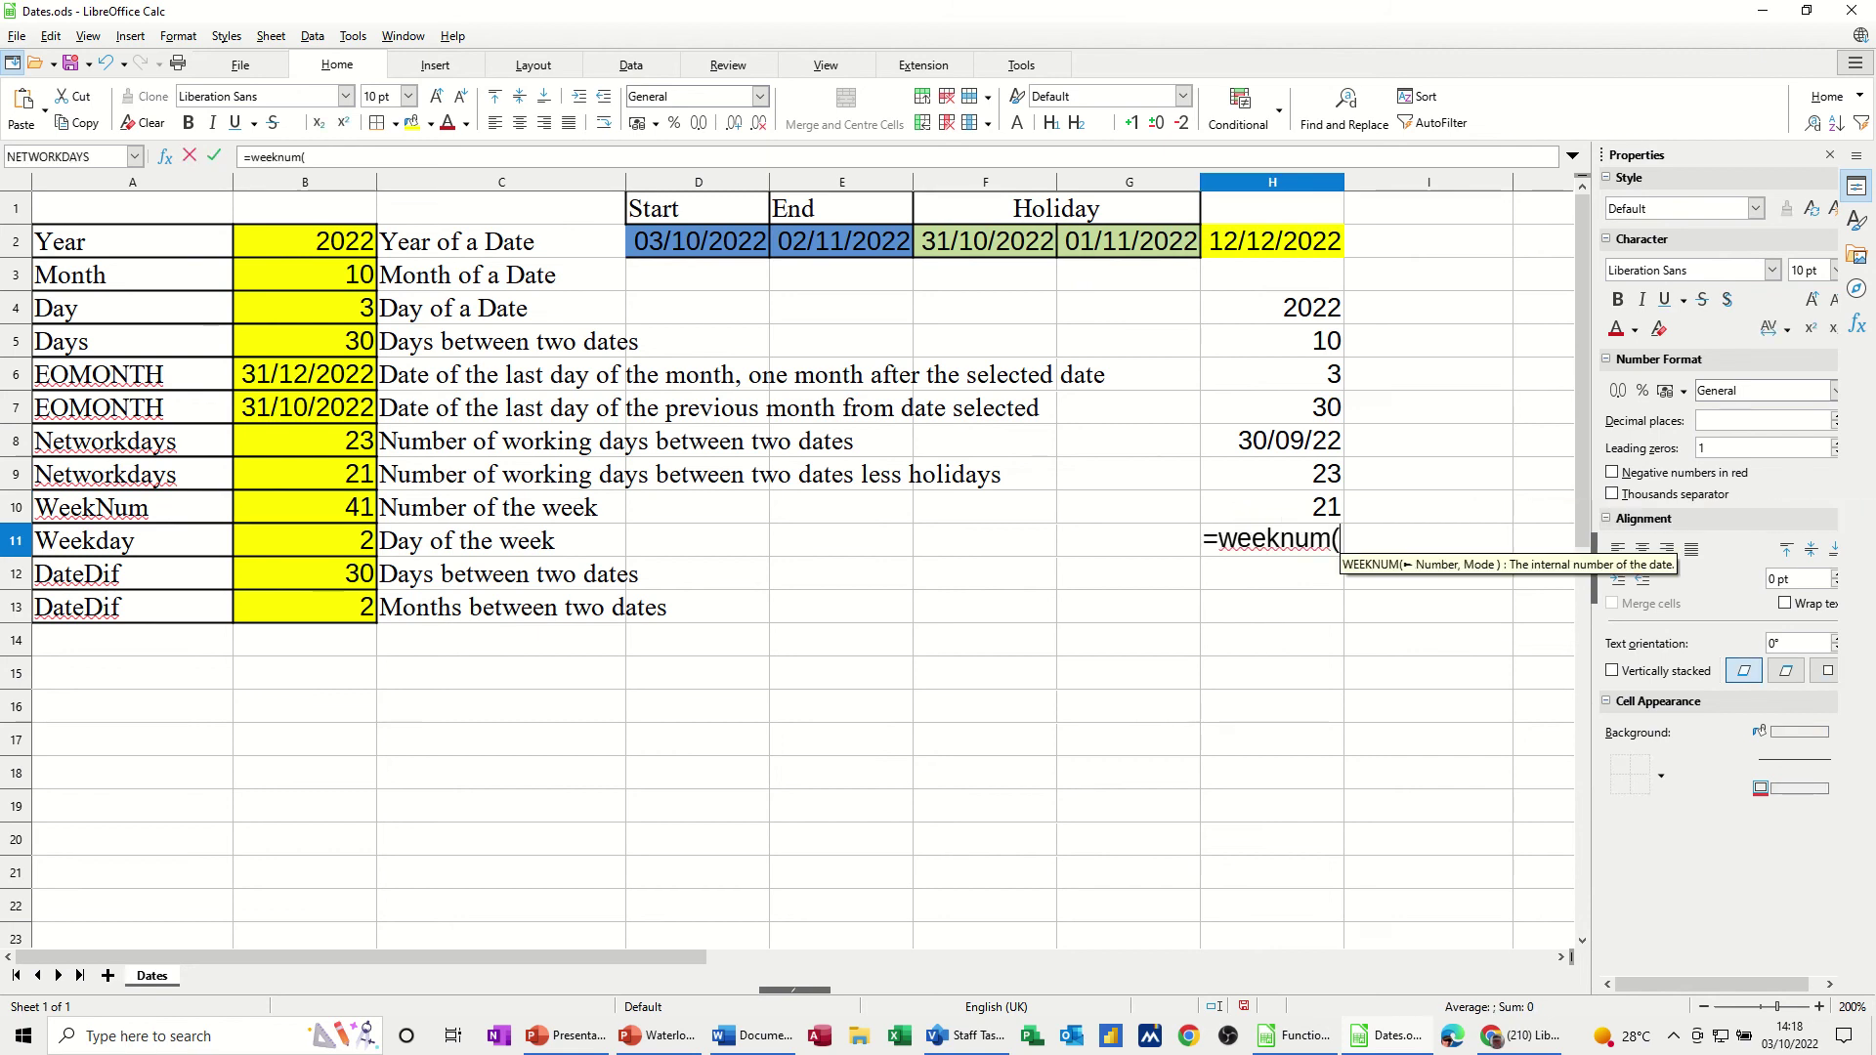
{"action": "left_click", "coordinate": [704, 251]}
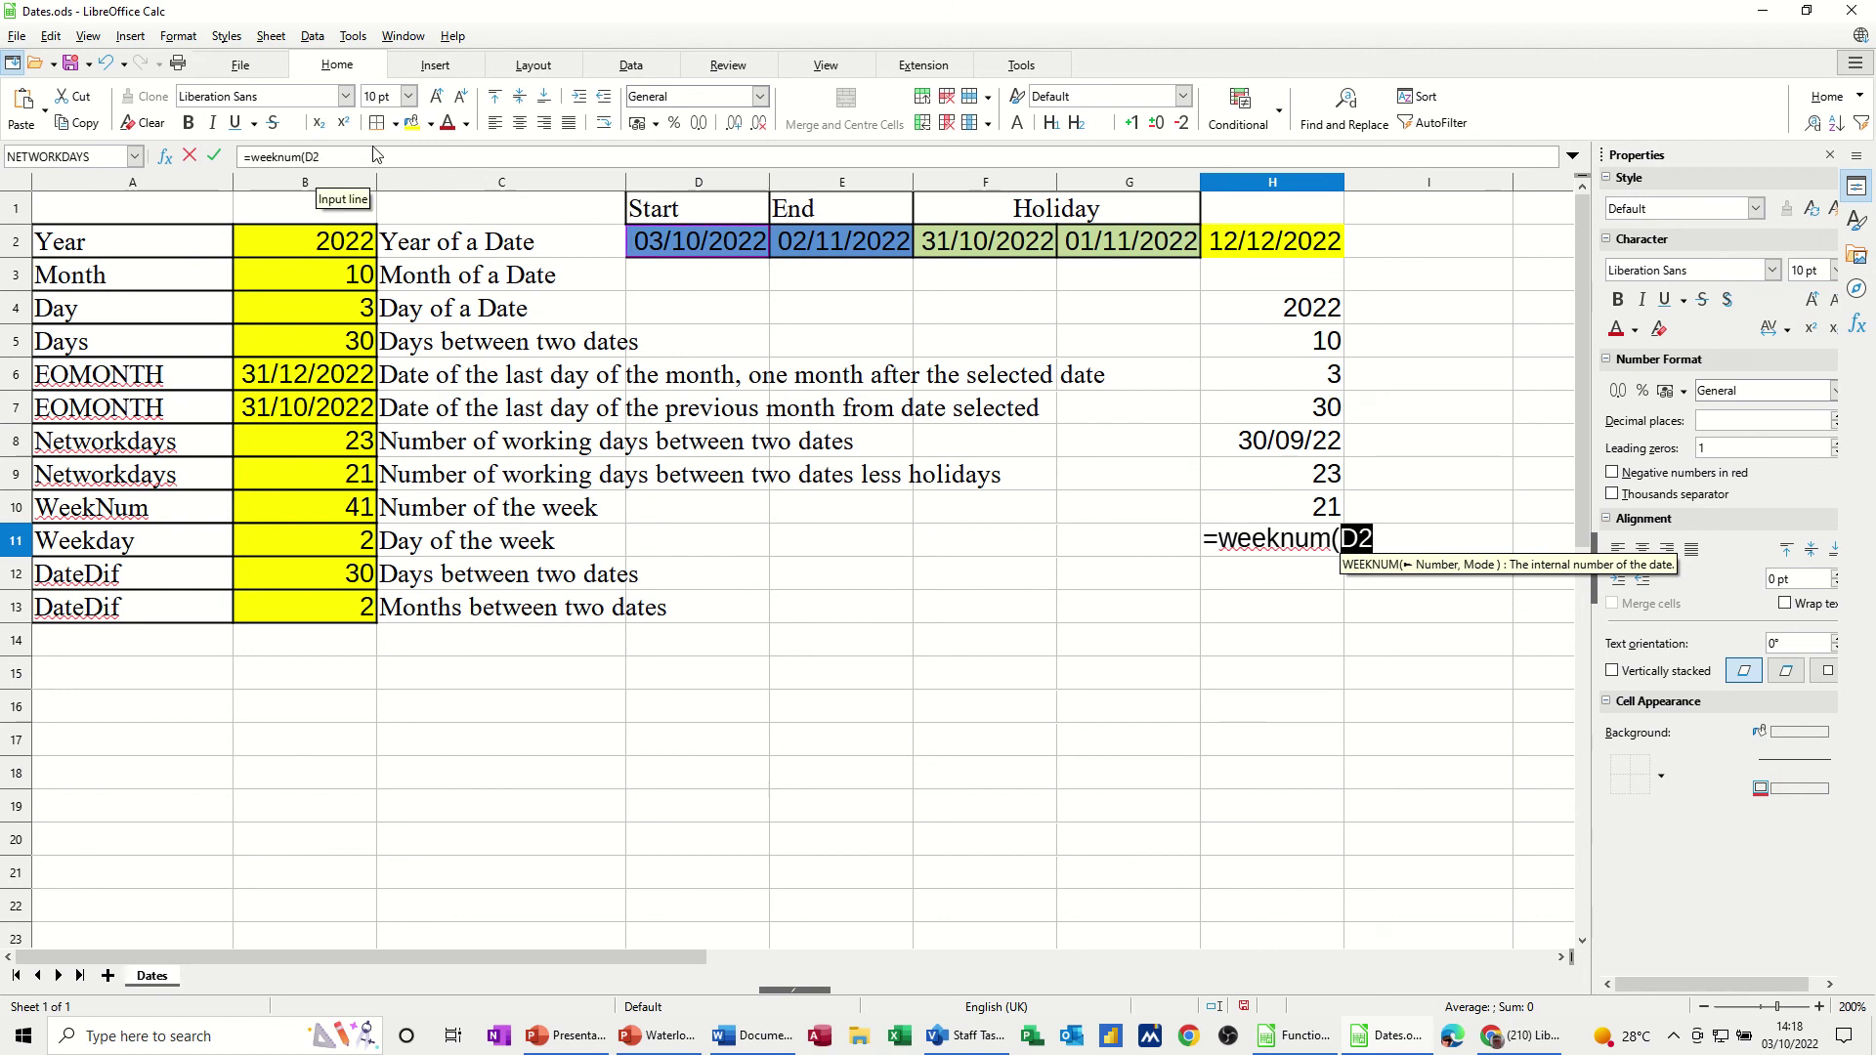
{"action": "left_click", "coordinate": [214, 155]}
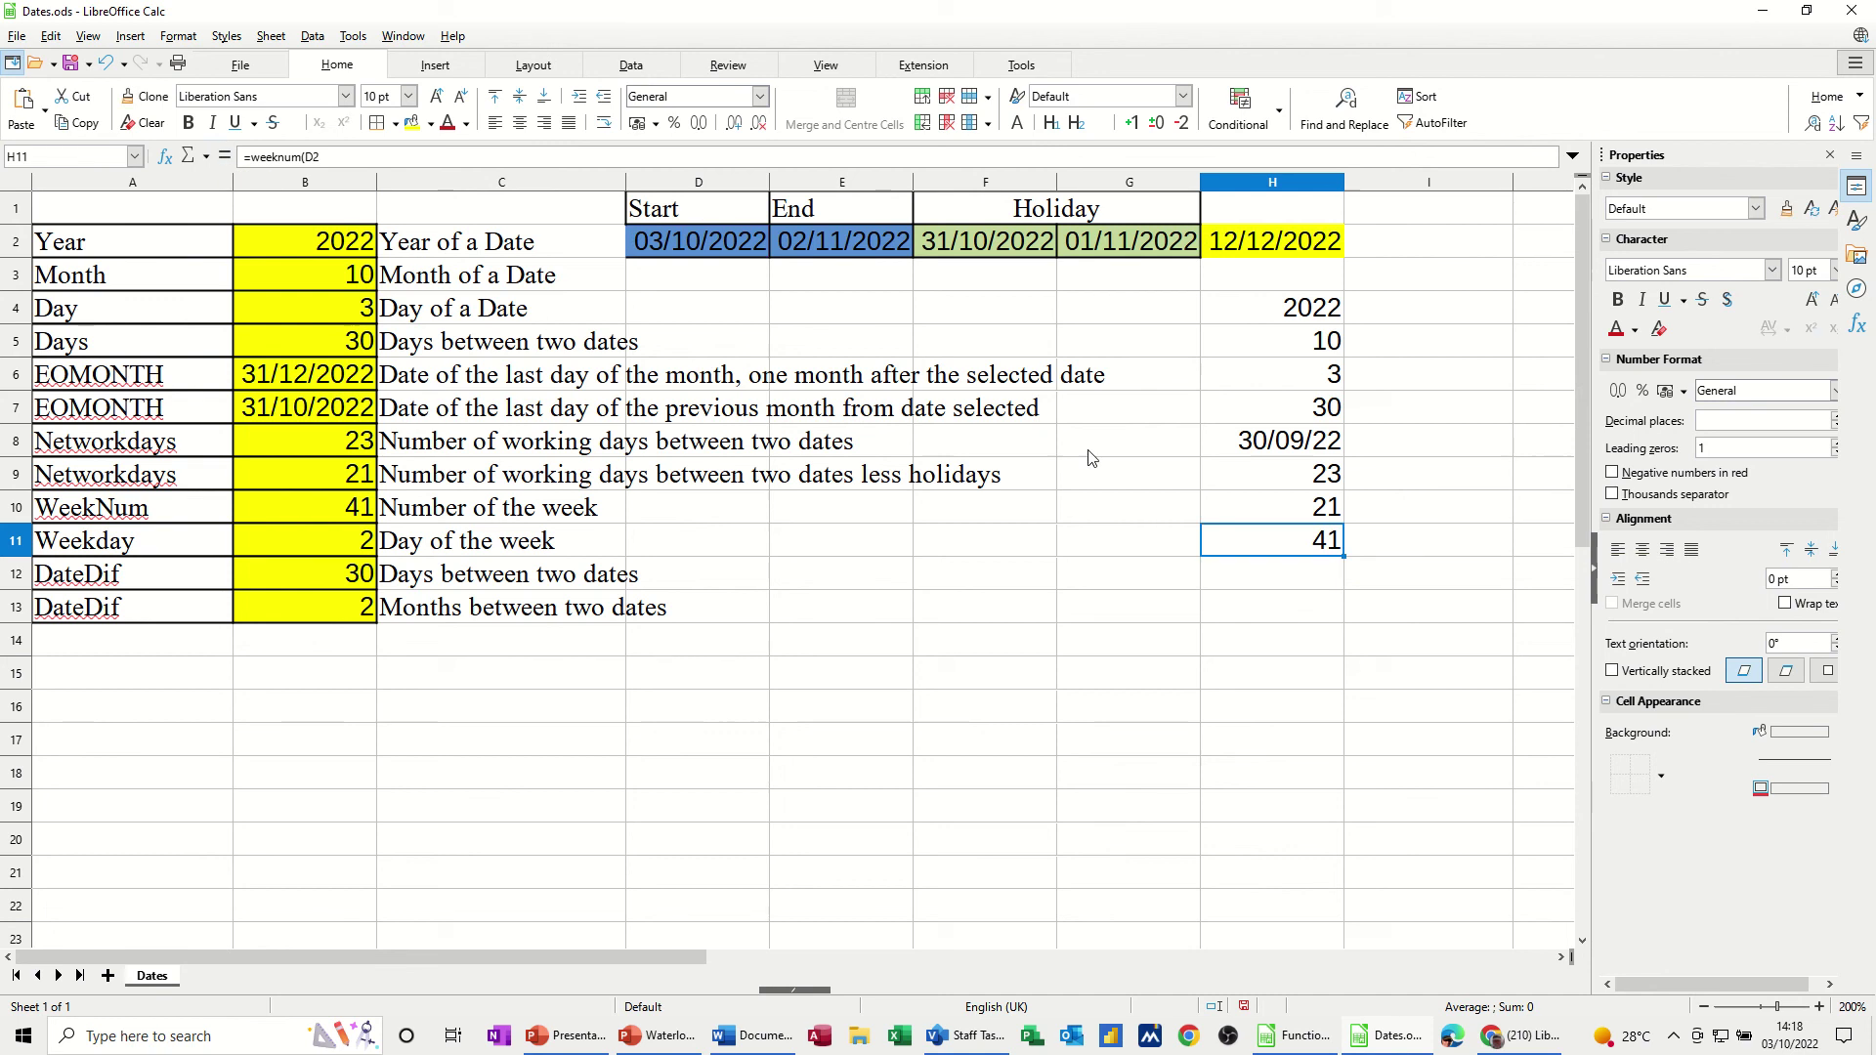
{"action": "left_click", "coordinate": [1253, 543]}
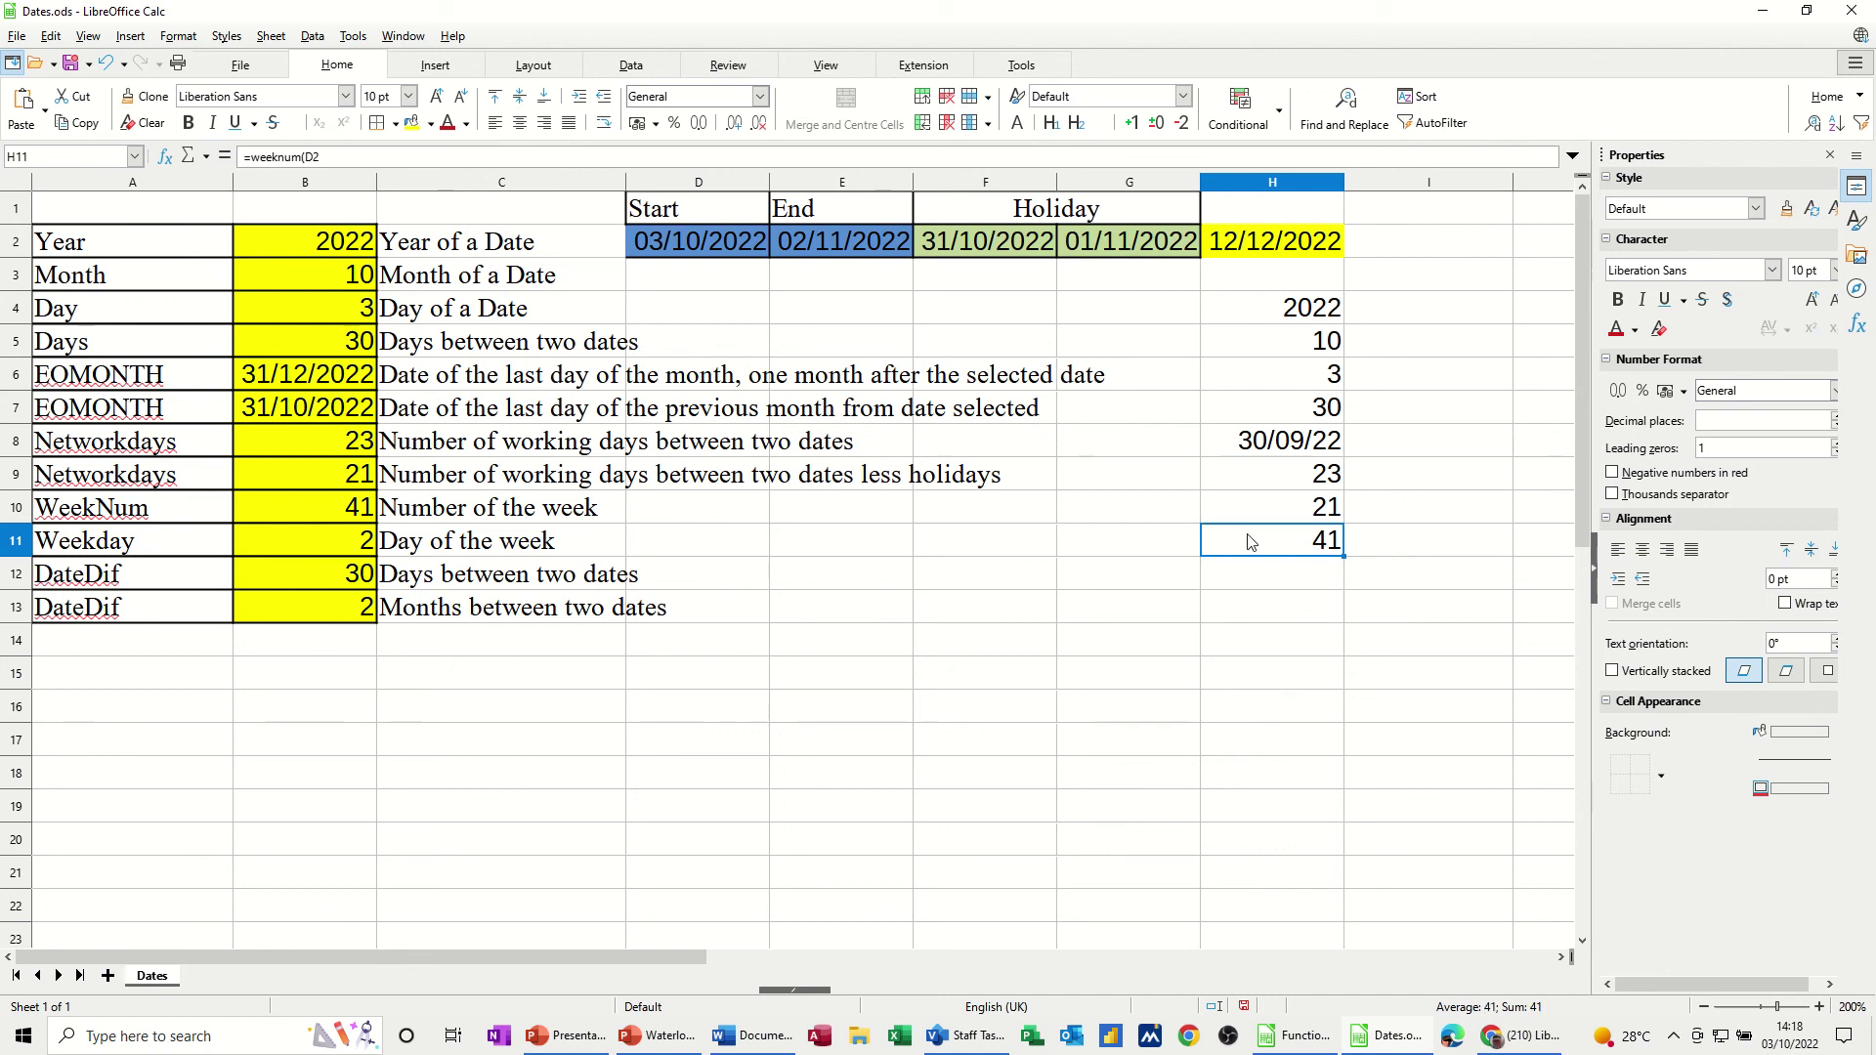
{"action": "left_click", "coordinate": [329, 502]}
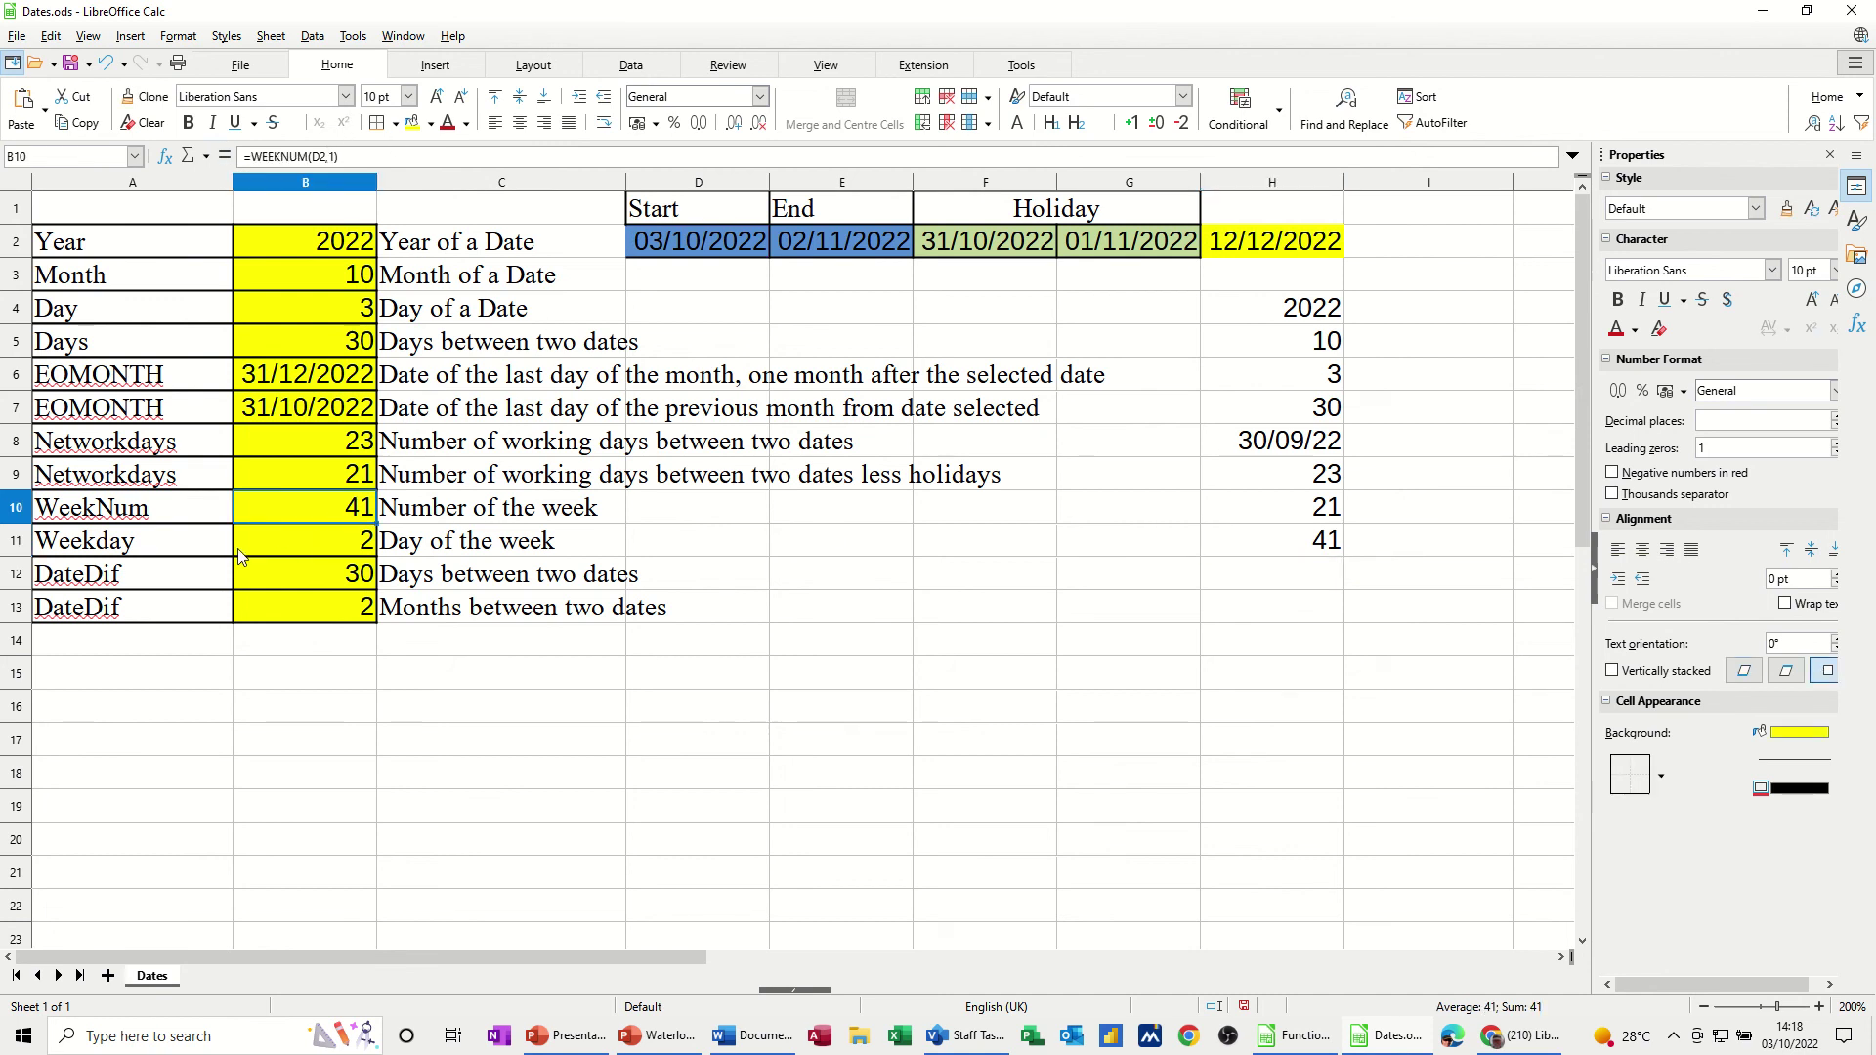
Step: Enter =WEEKDAY(D2) in H12, returning 2 to match the B11 reference
{"action": "left_click", "coordinate": [302, 539]}
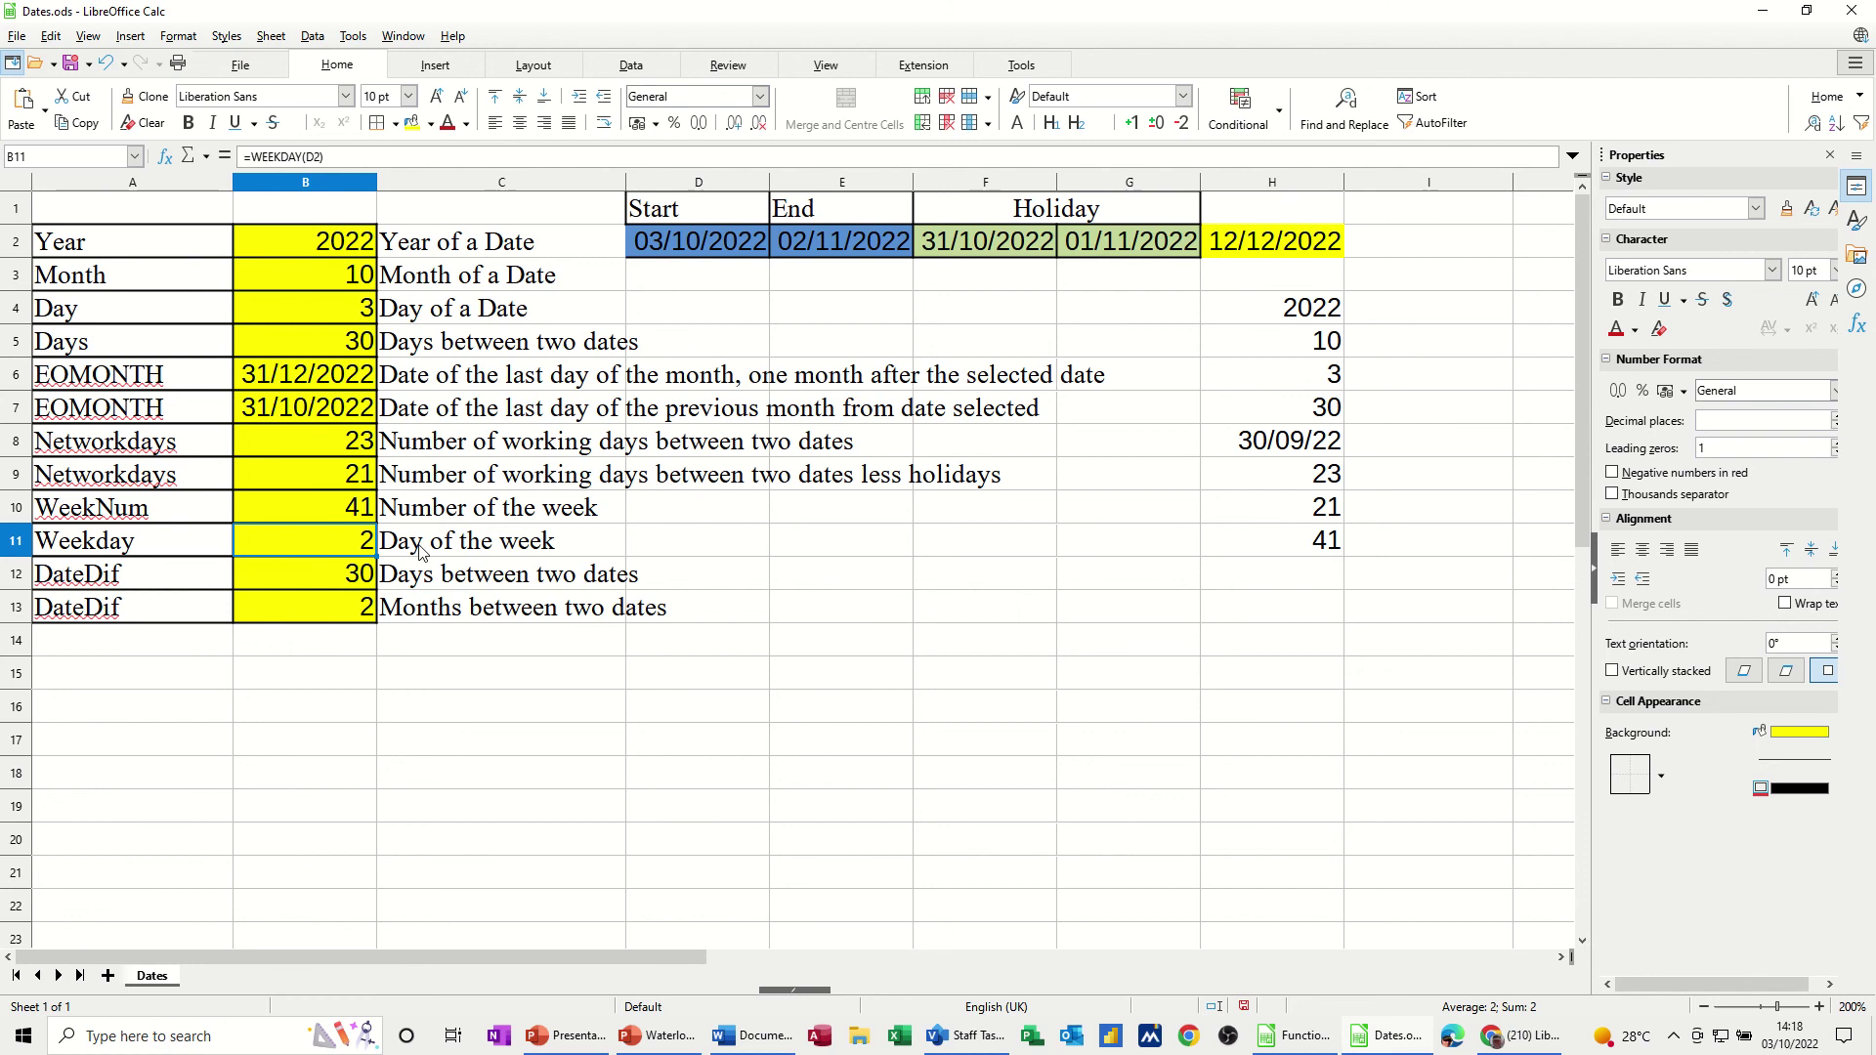
{"action": "left_click", "coordinate": [1279, 577]}
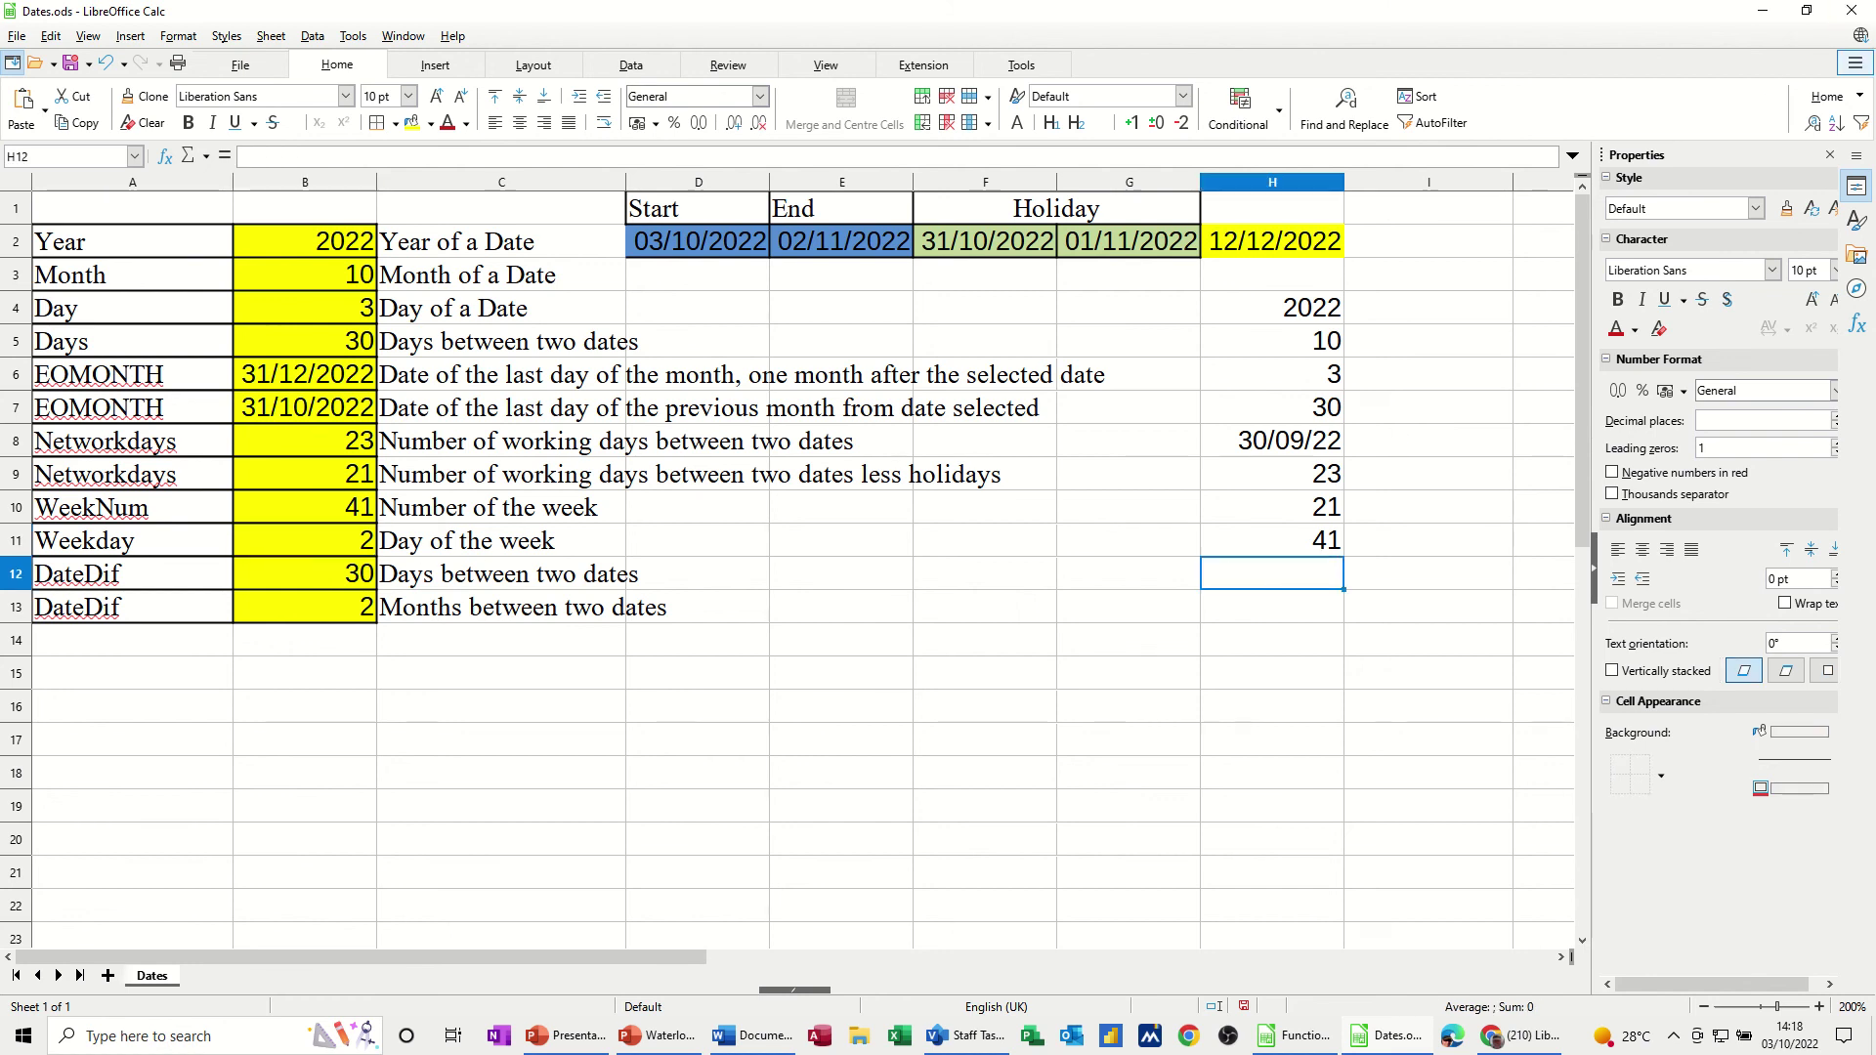
{"action": "type", "text": "=w"}
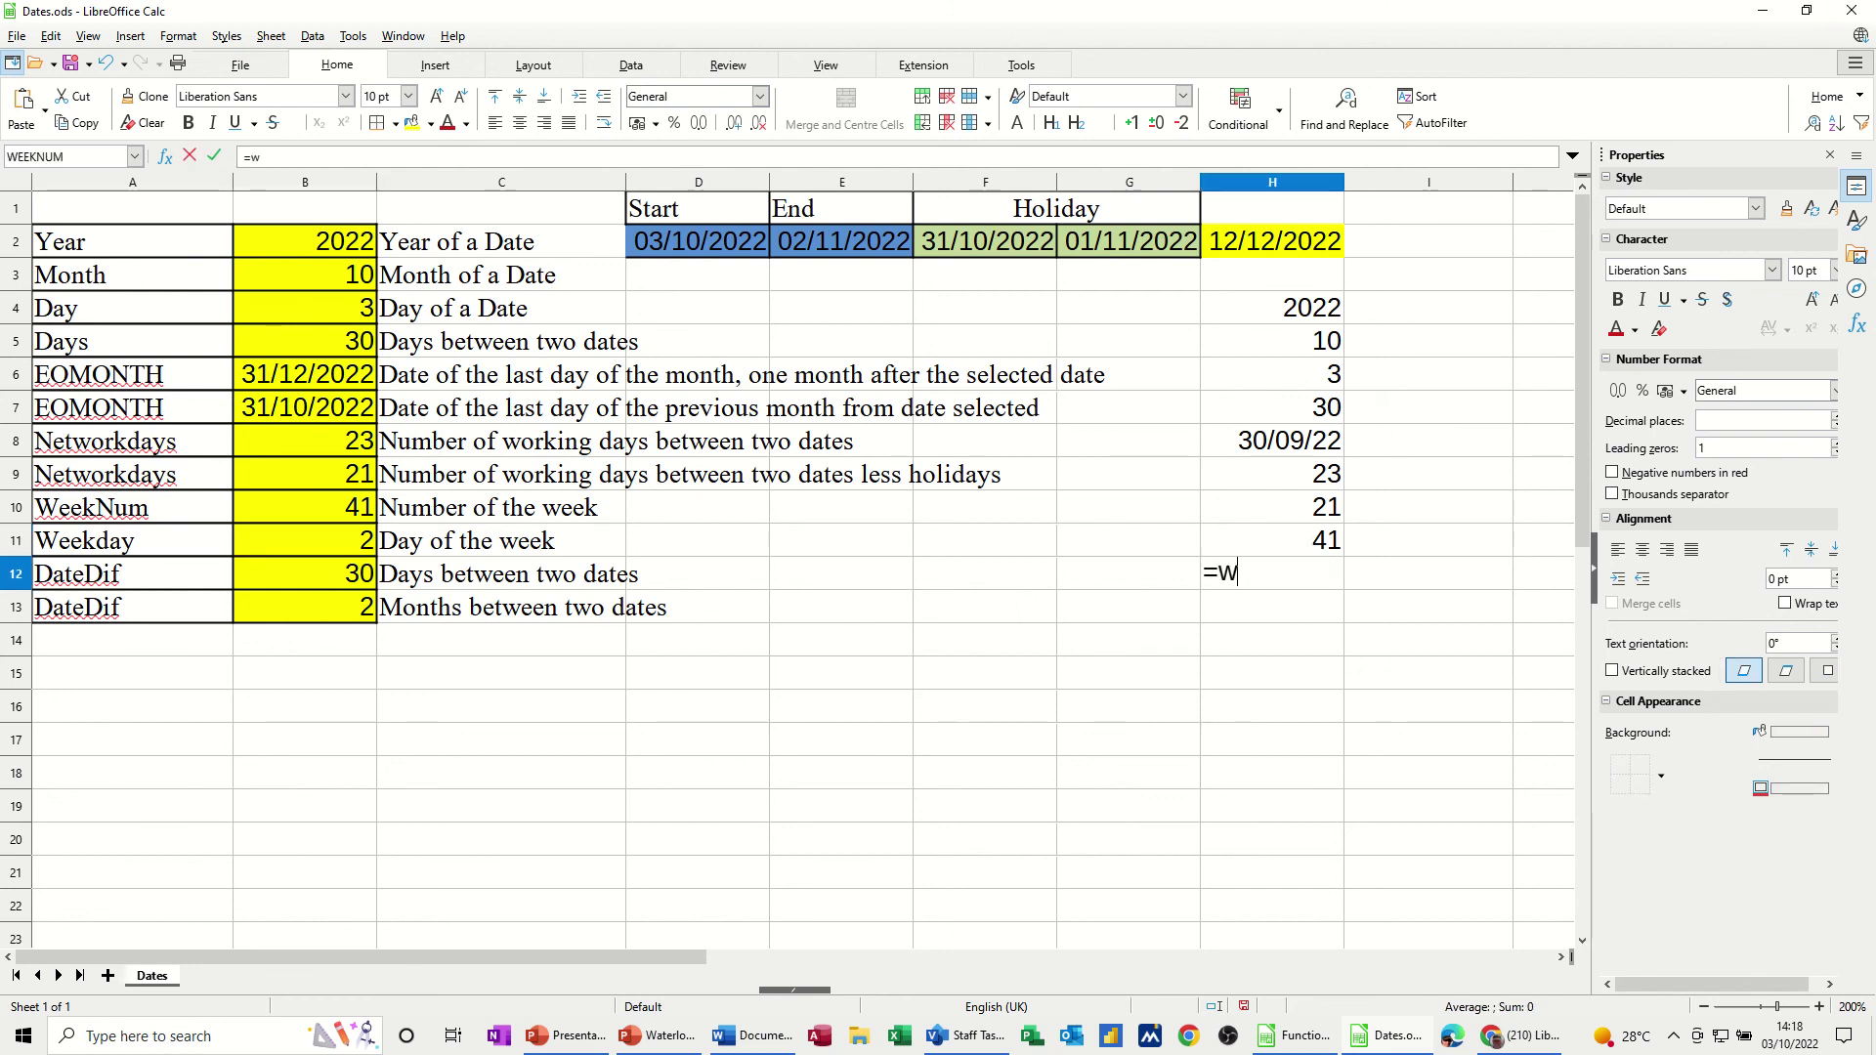
{"action": "type", "text": "eekday("}
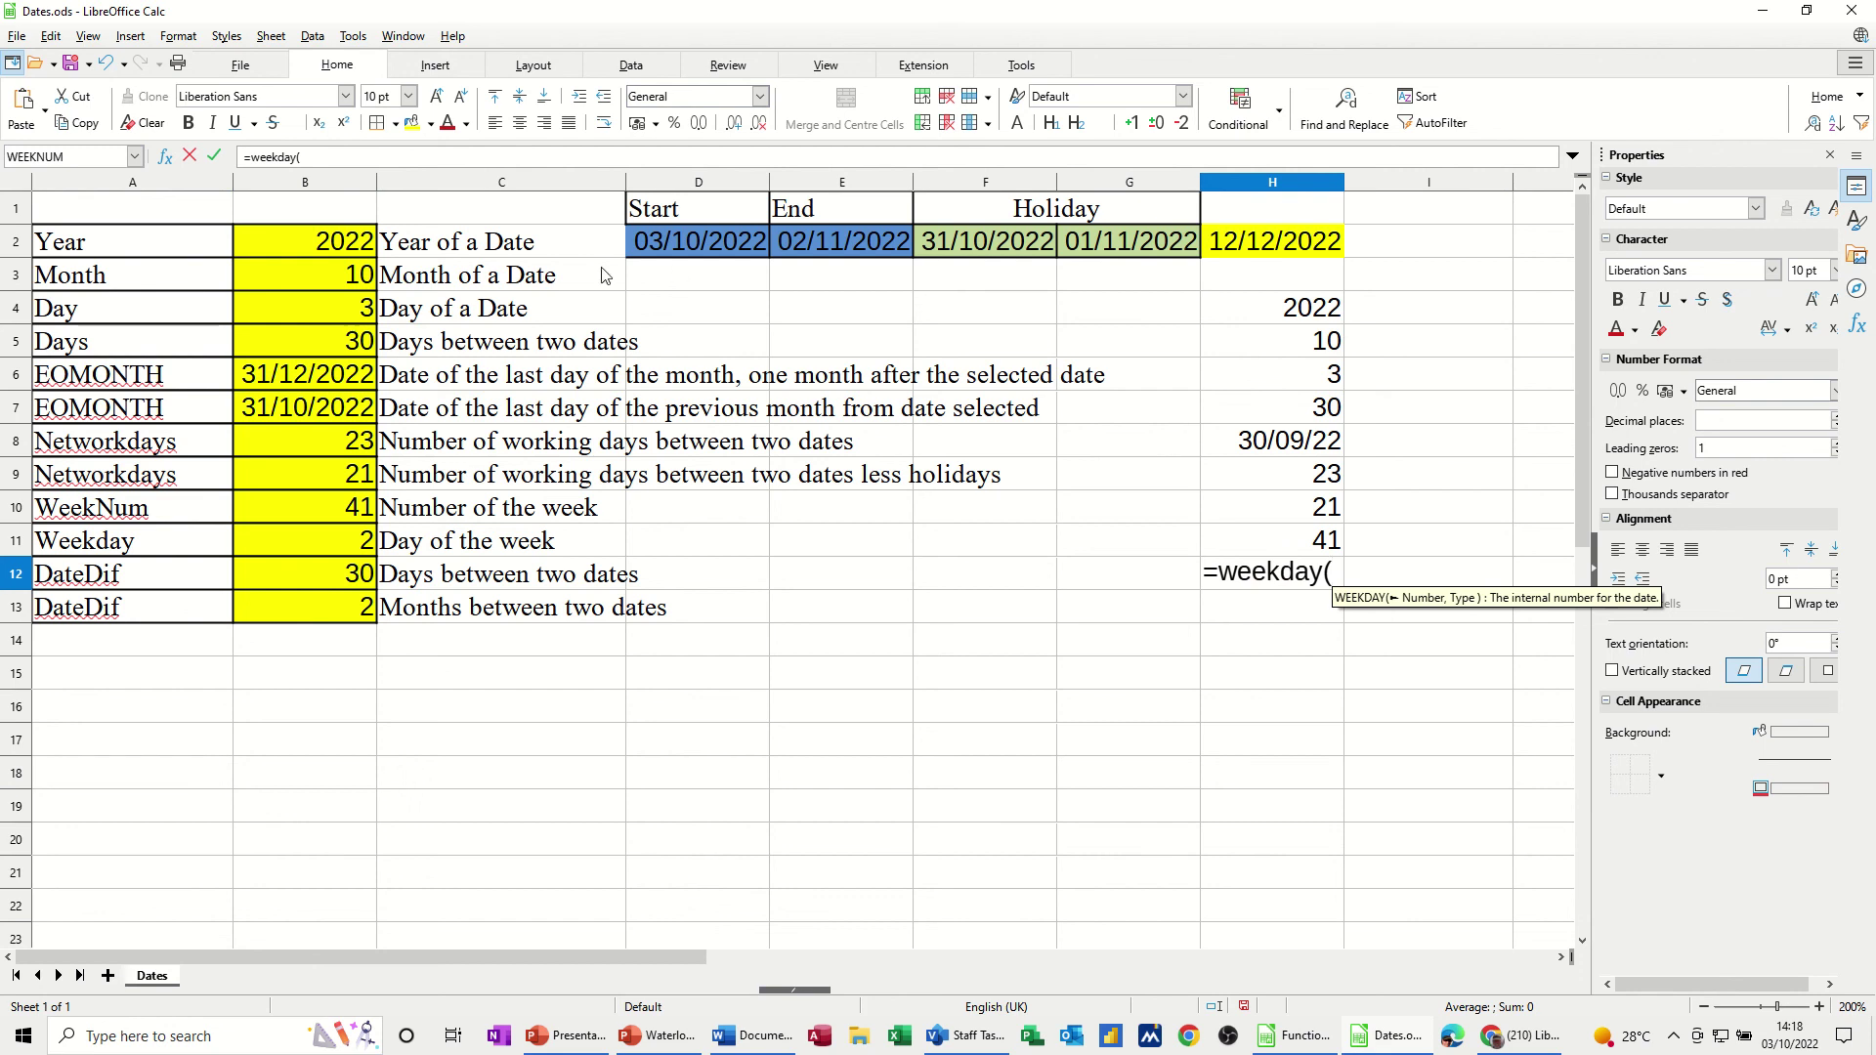
{"action": "left_click", "coordinate": [708, 249]}
{"action": "left_click", "coordinate": [213, 156]}
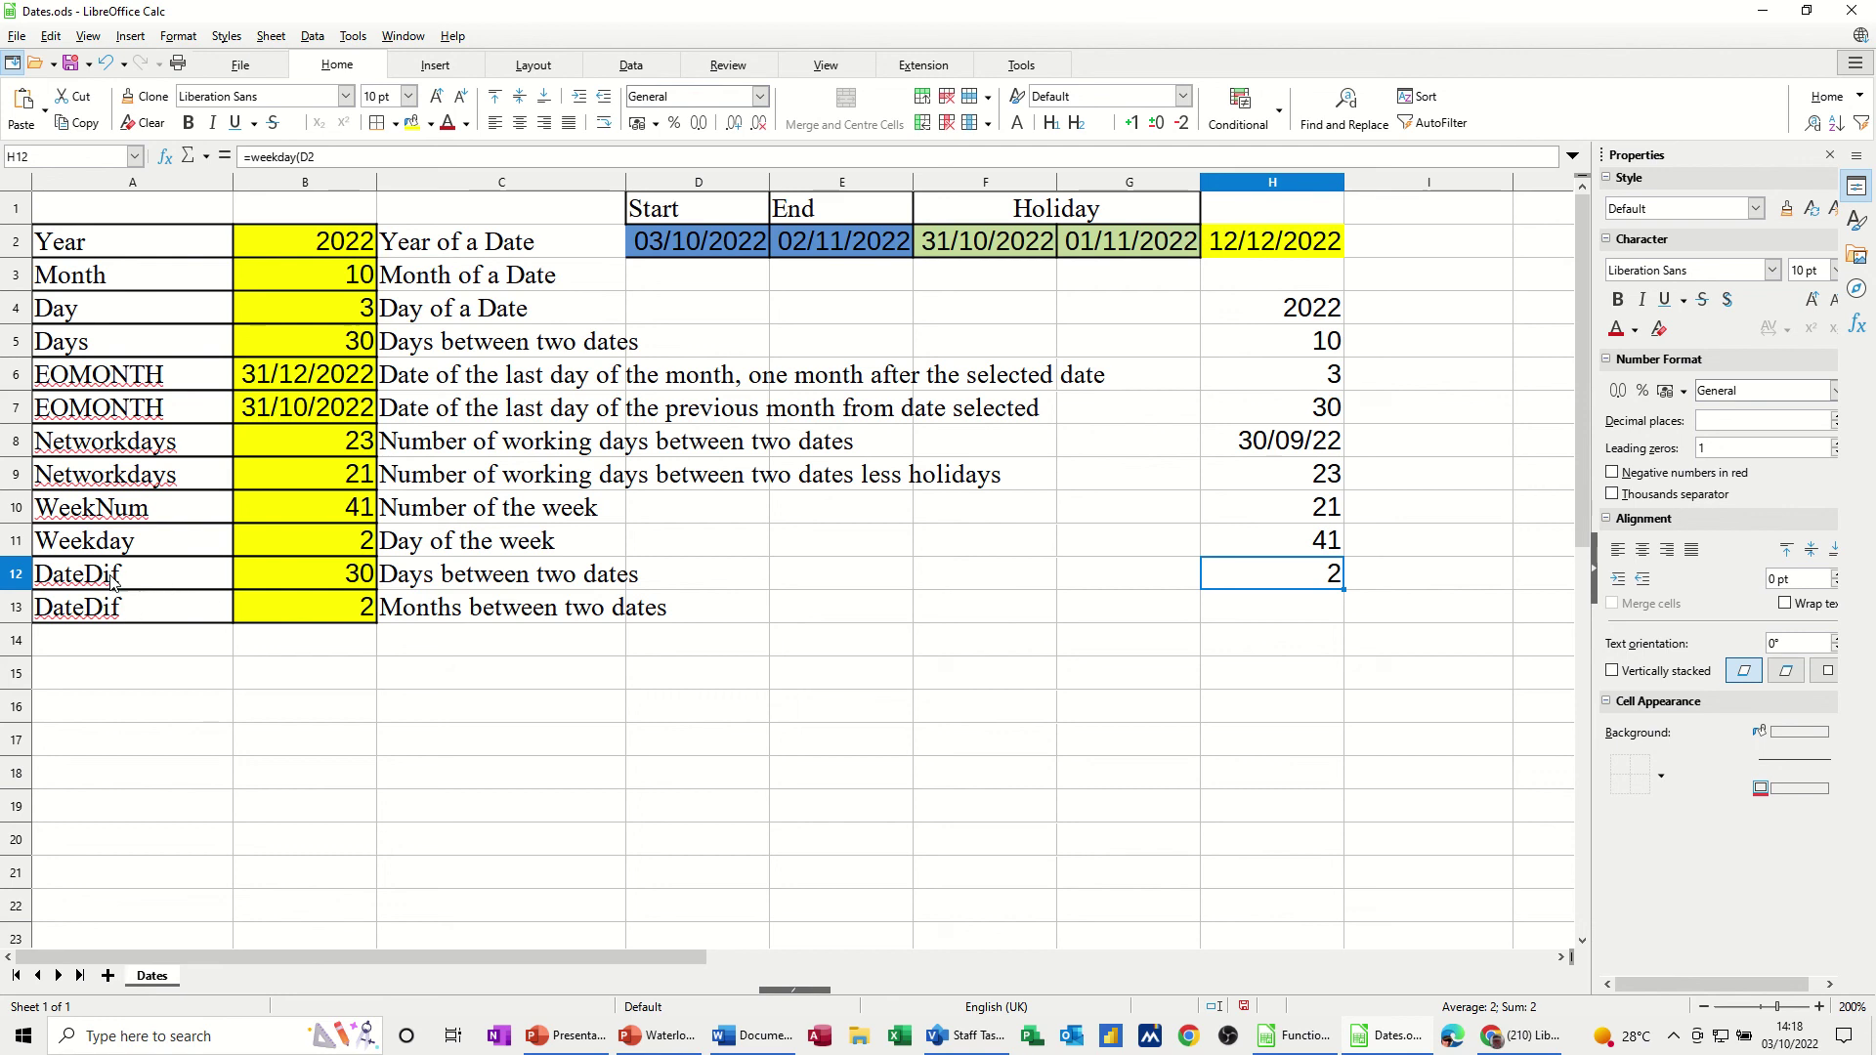
{"action": "left_click", "coordinate": [1262, 612]}
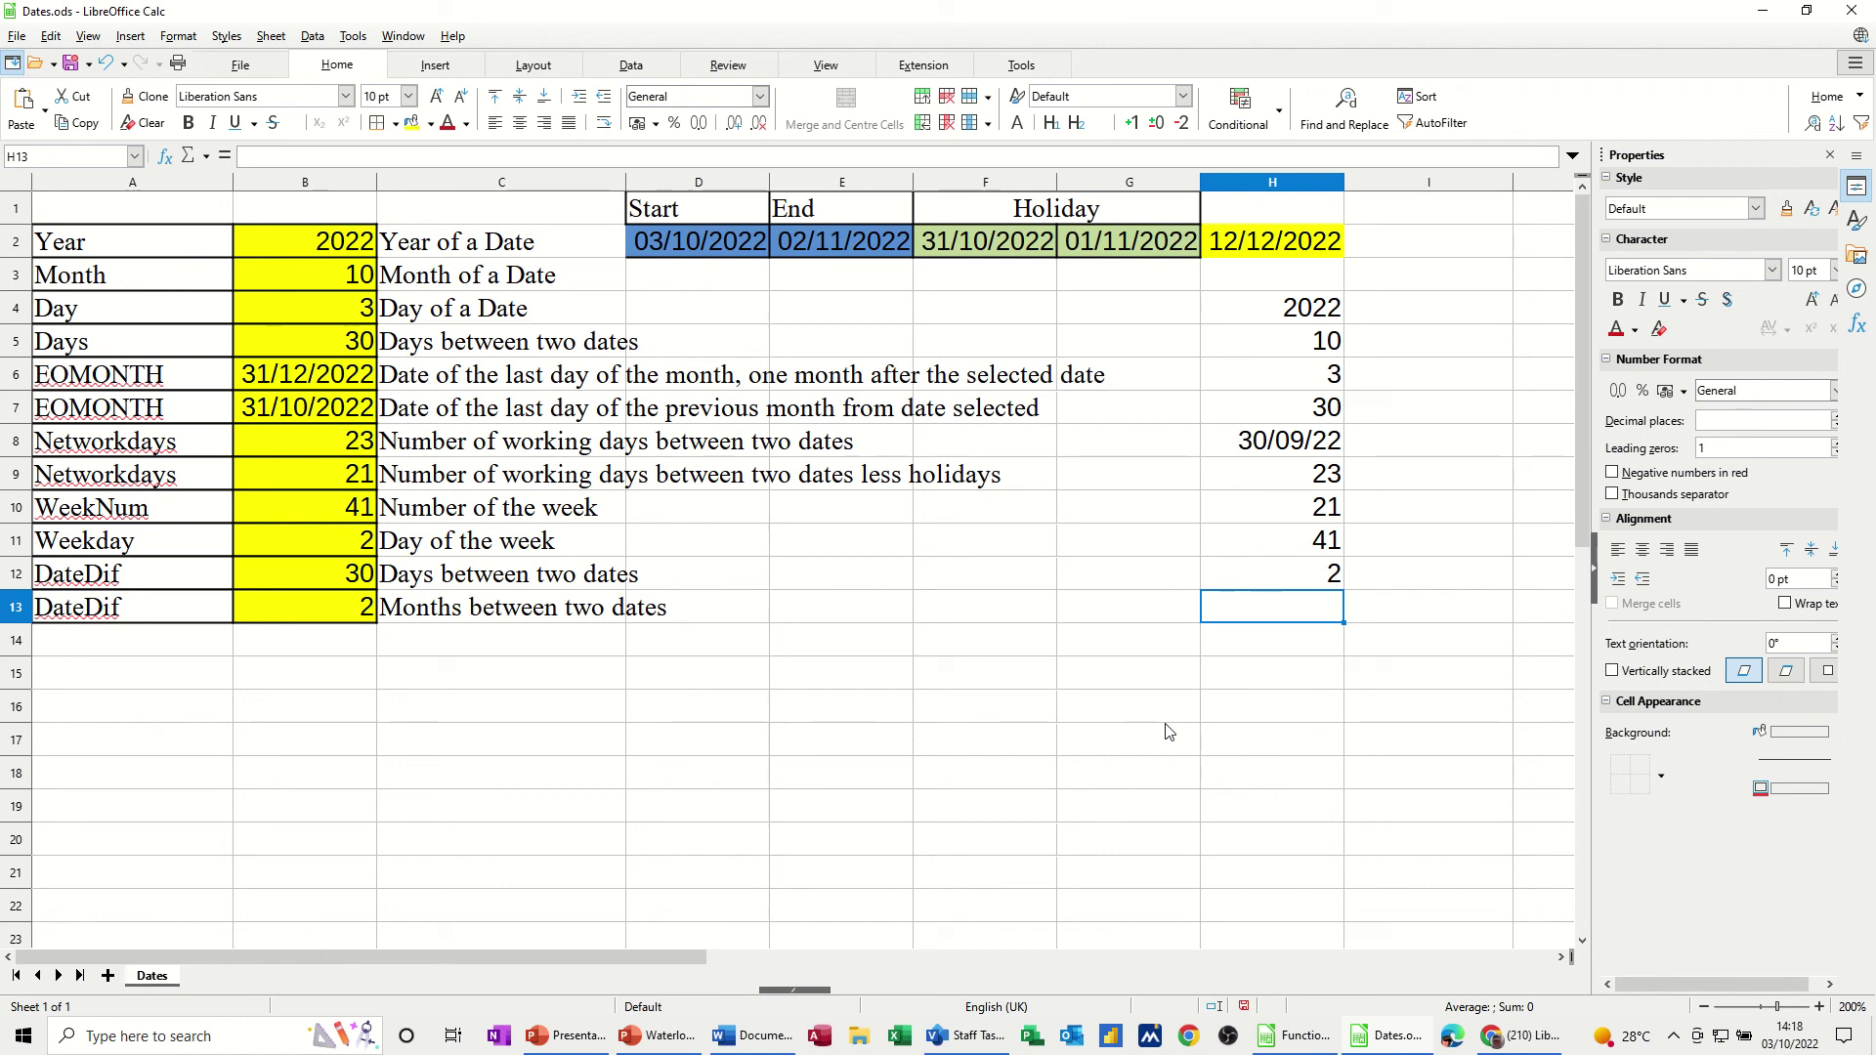
Step: Enter =DATEDIF(E2,D2,"d") in H13, which returns Err:502
{"action": "type", "text": "=date"}
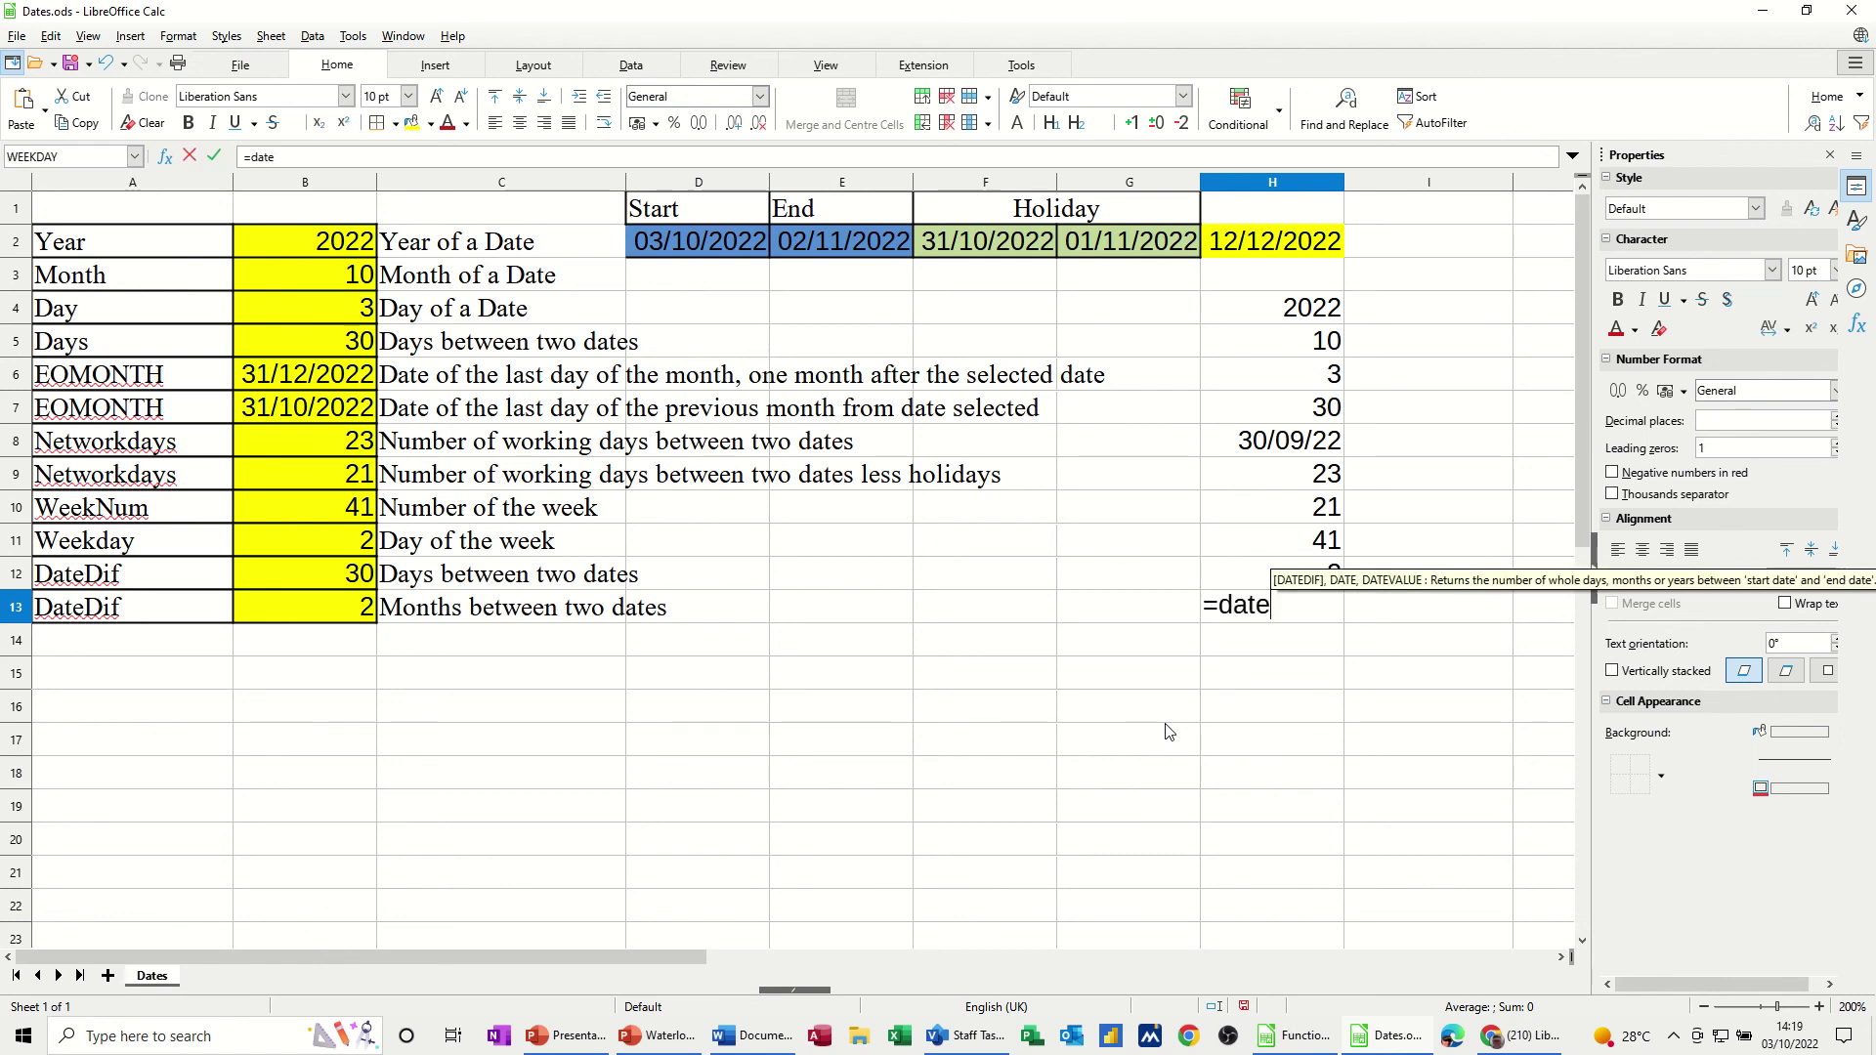
{"action": "type", "text": "dif"}
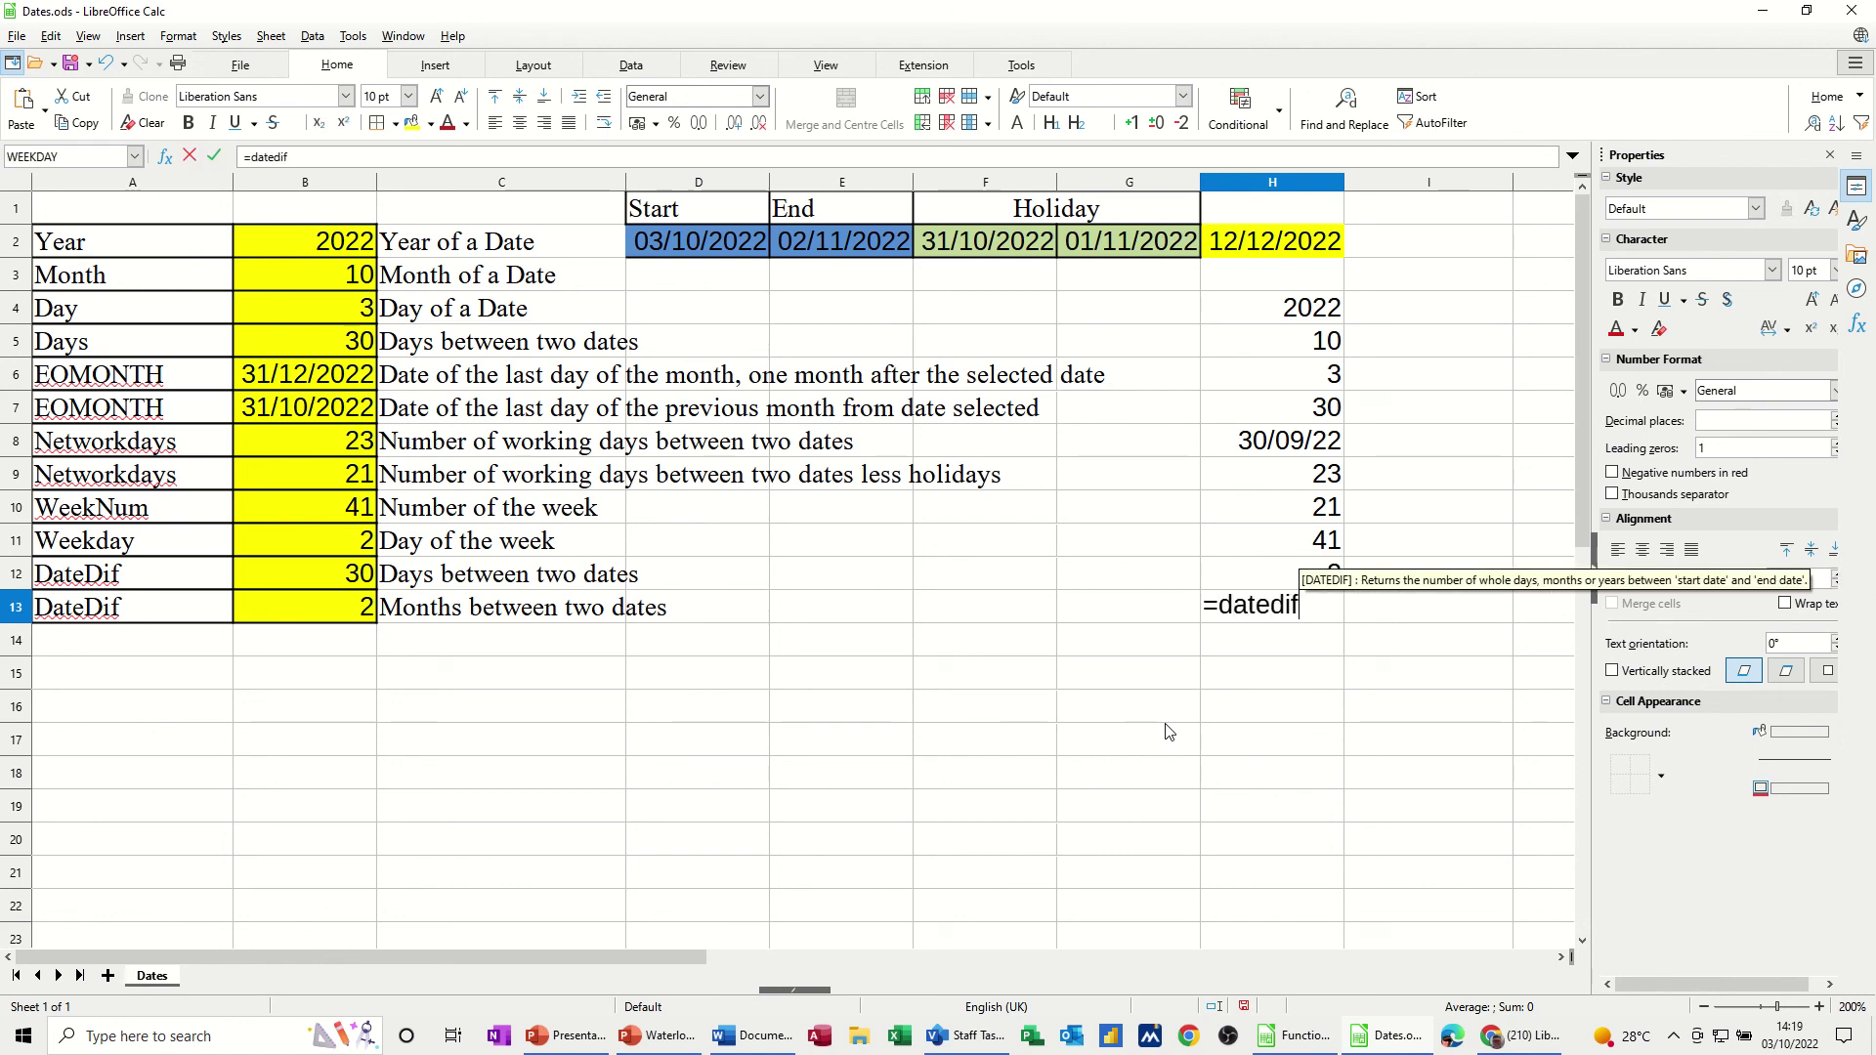
{"action": "type", "text": "("}
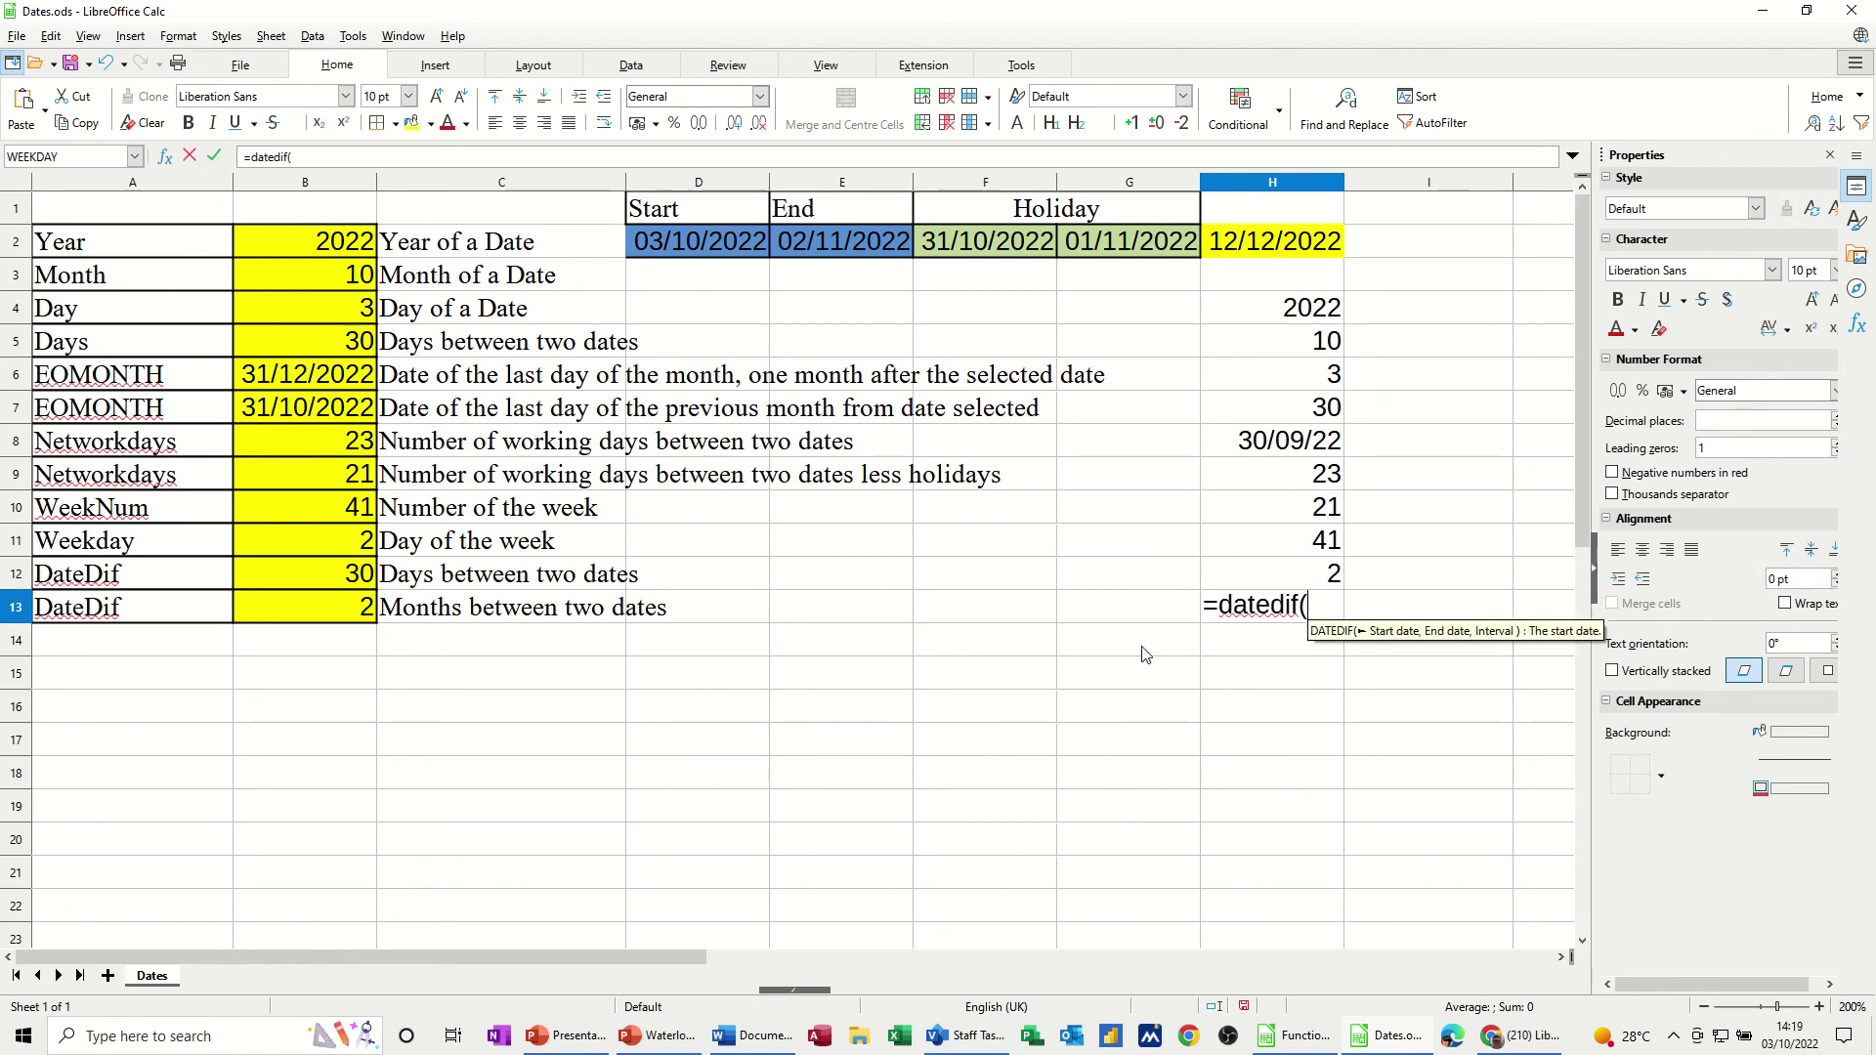
{"action": "left_click", "coordinate": [823, 248]}
{"action": "type", "text": ","}
{"action": "left_click", "coordinate": [714, 252]}
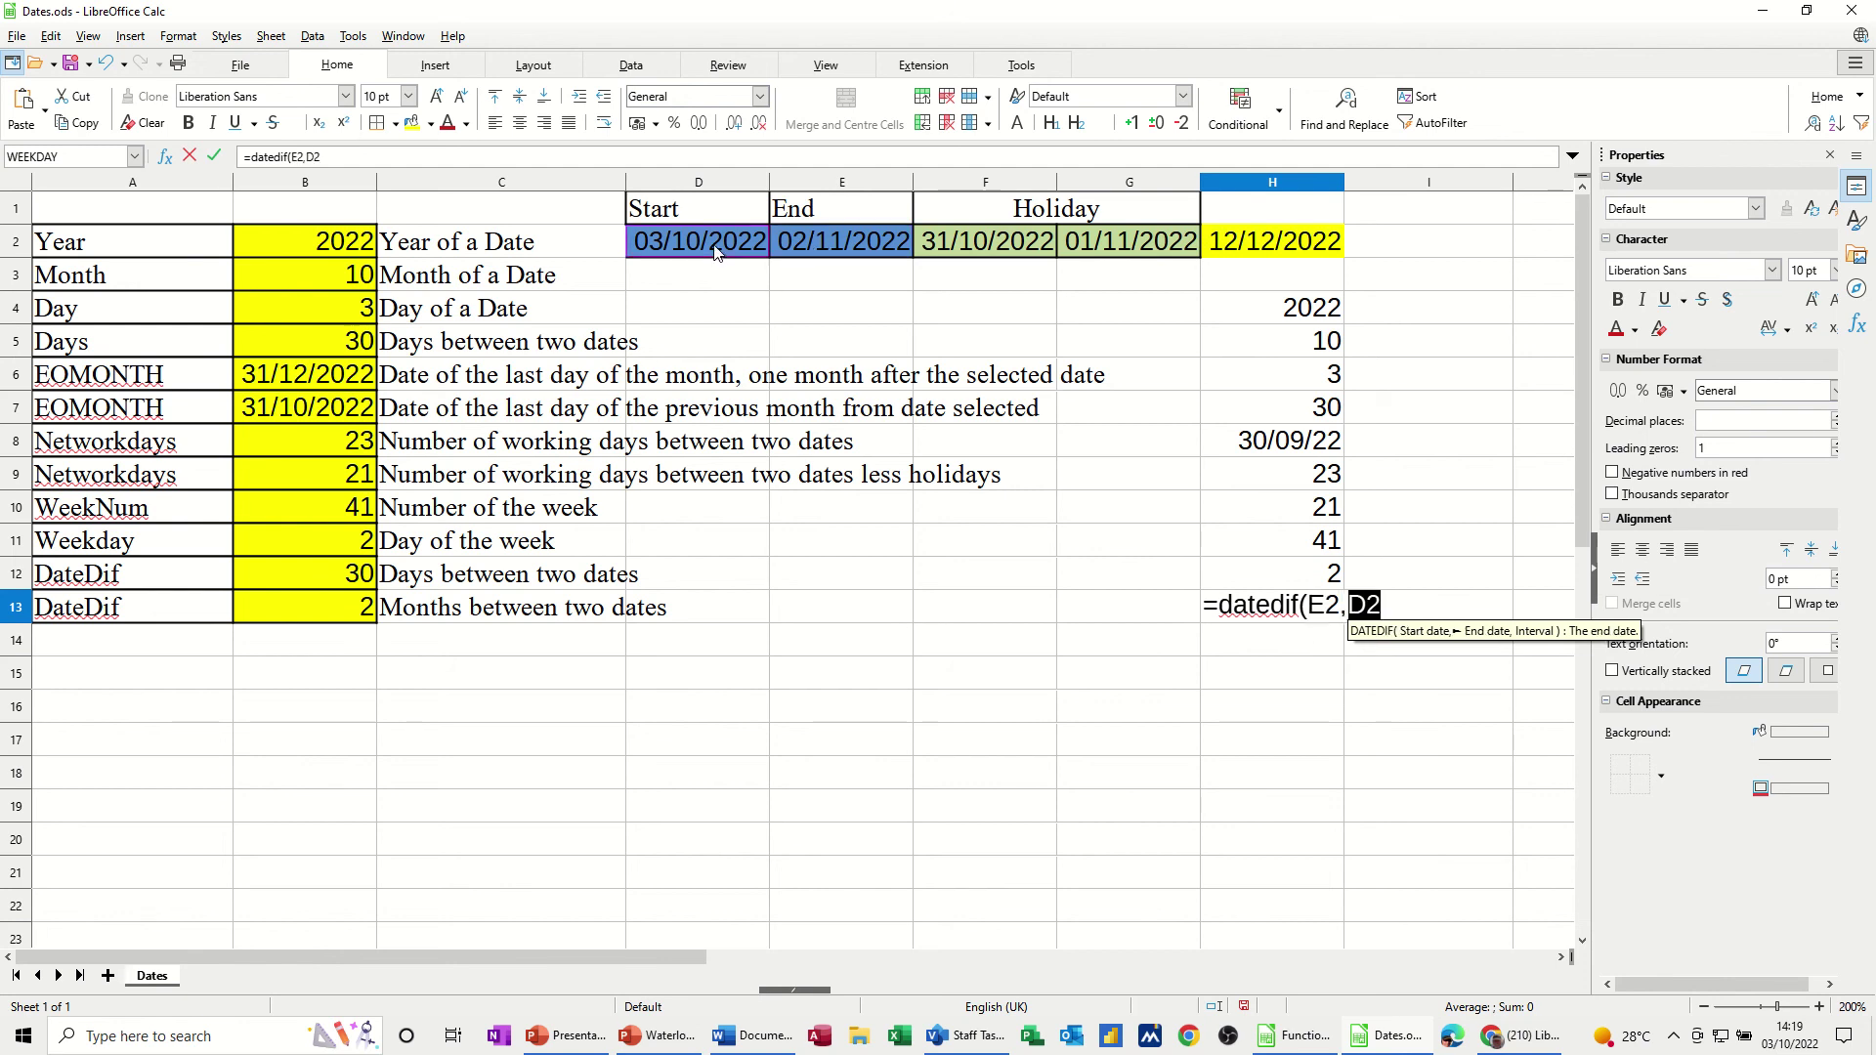
{"action": "type", "text": ","}
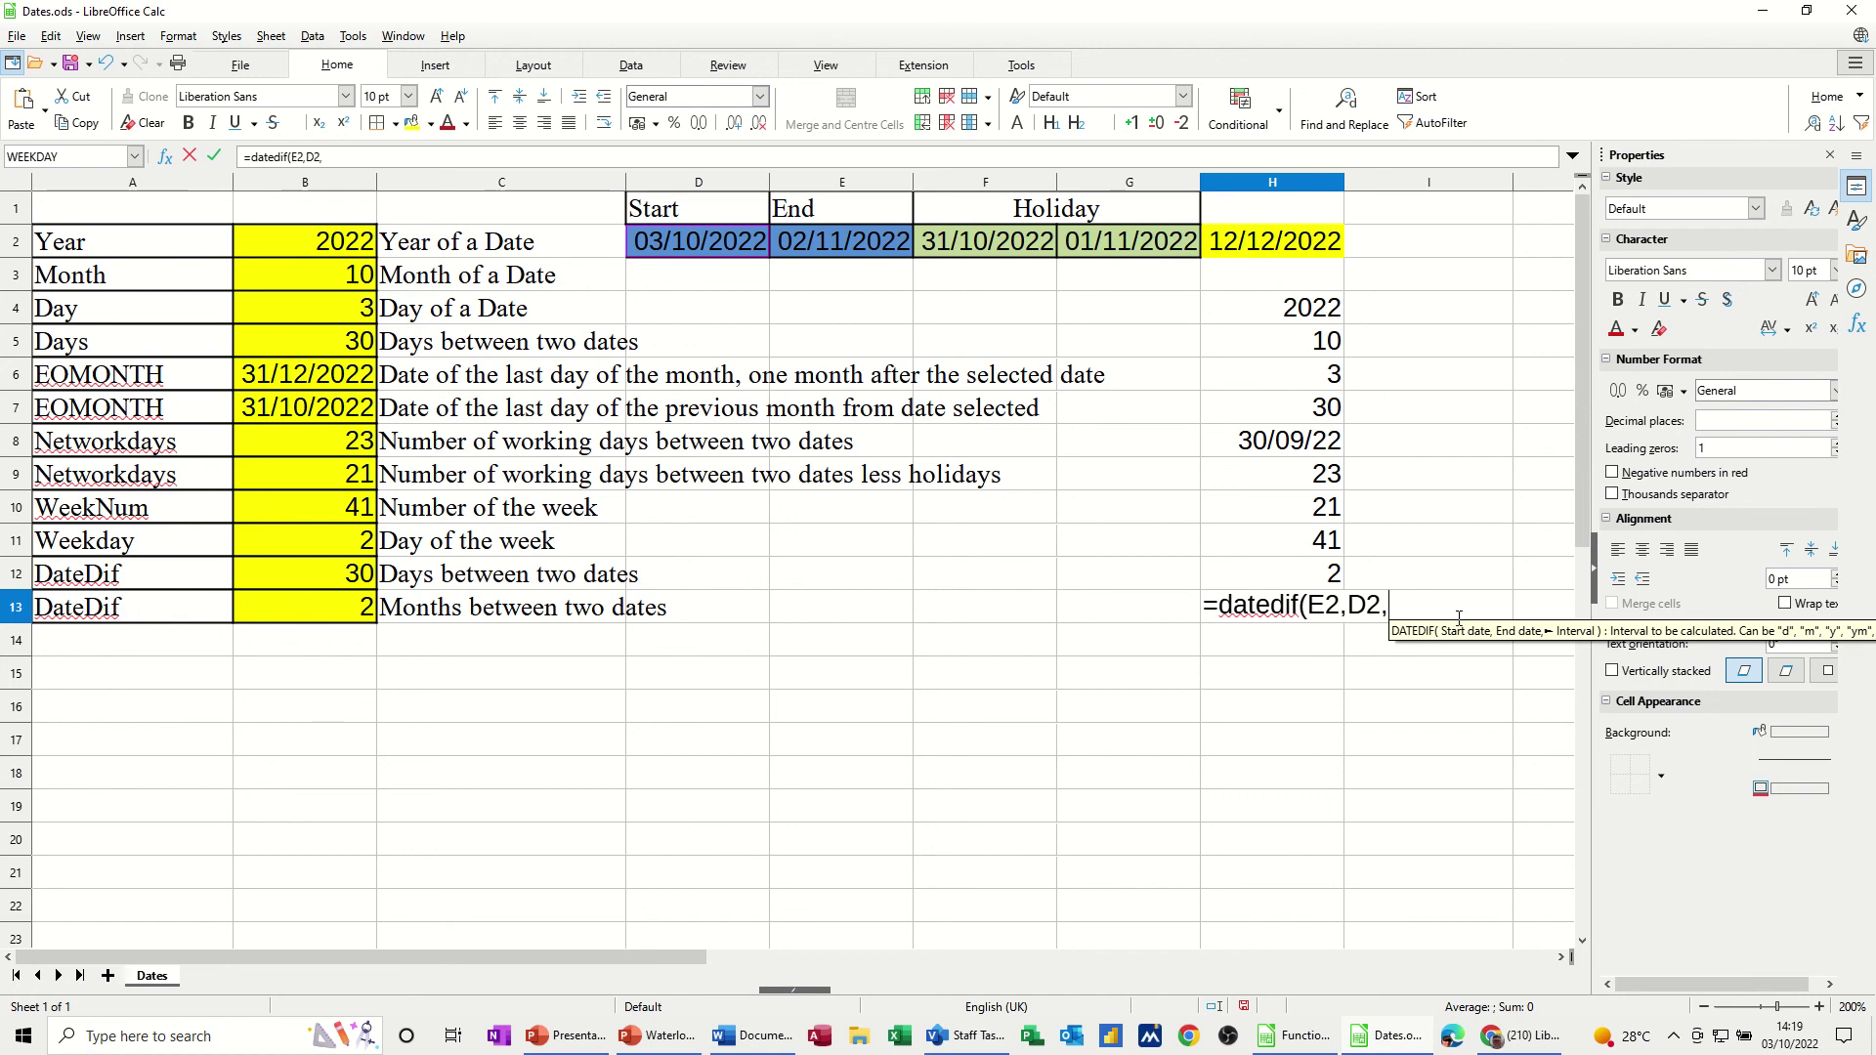
{"action": "type", "text": "\""}
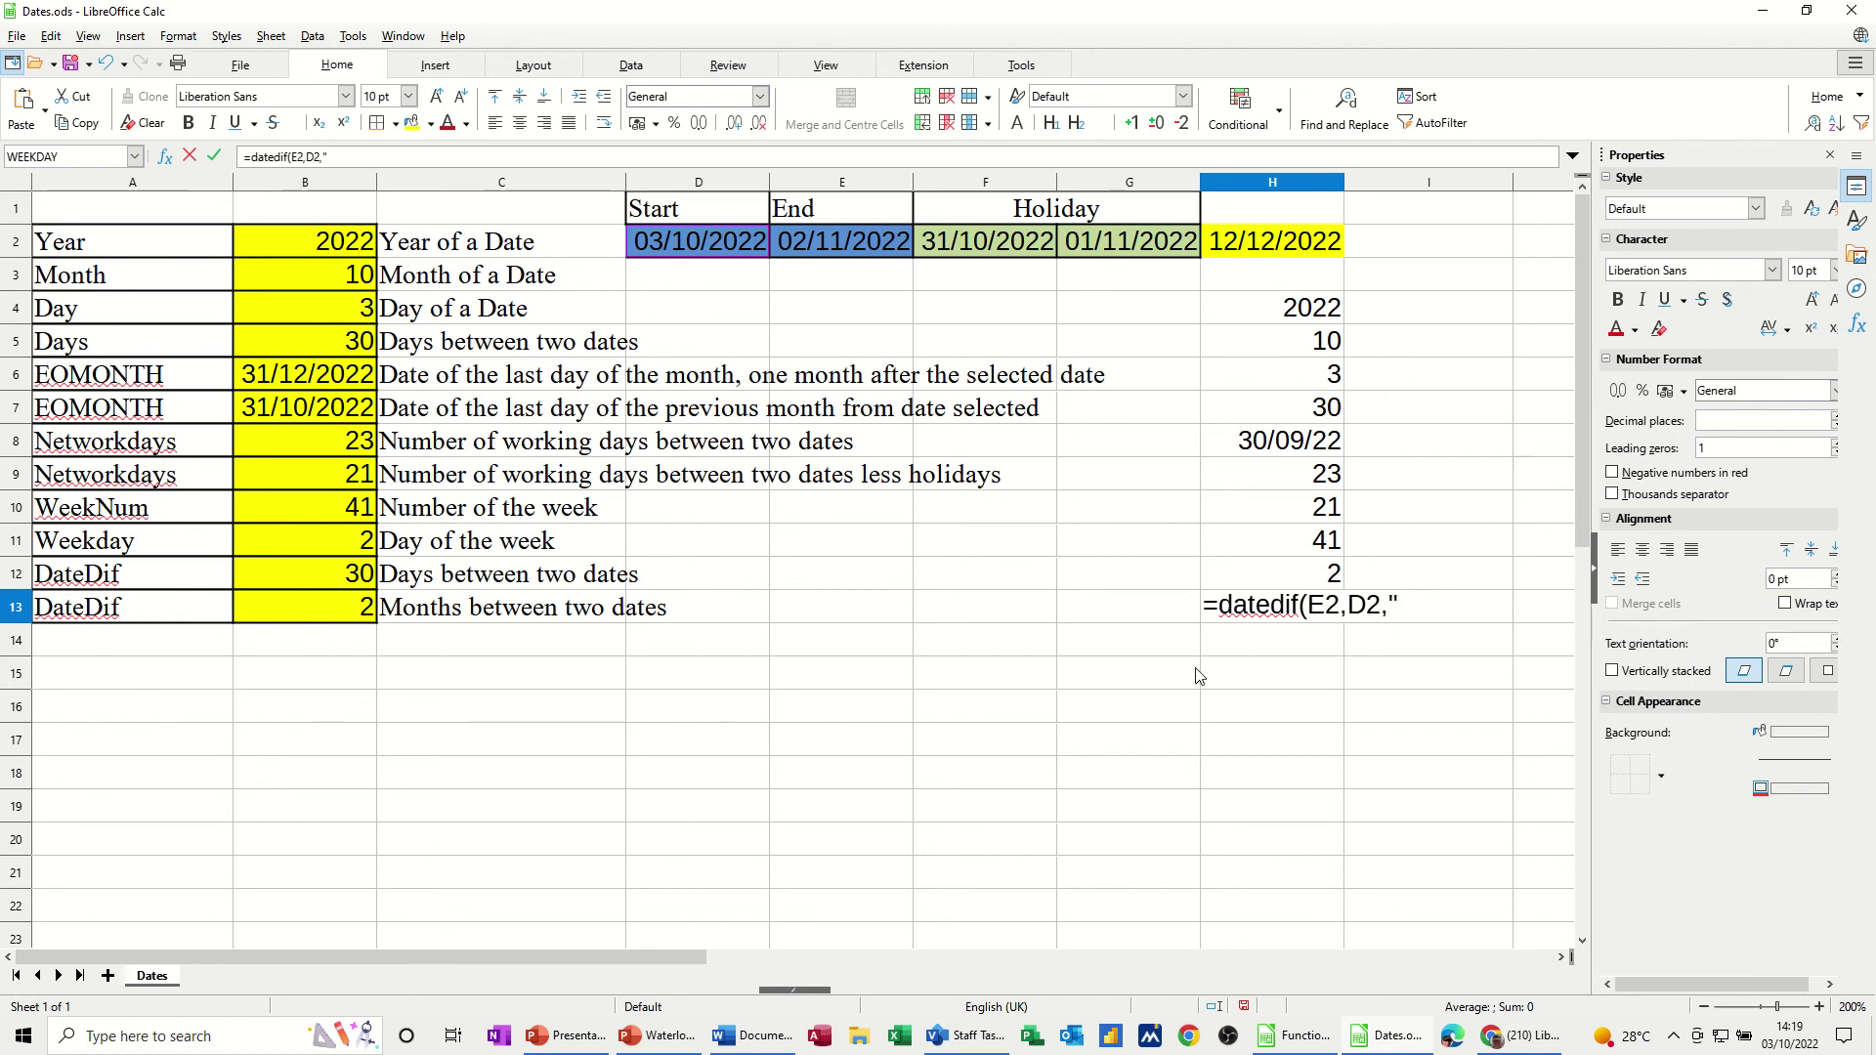
{"action": "type", "text": "d\")"}
{"action": "left_click", "coordinate": [219, 160]}
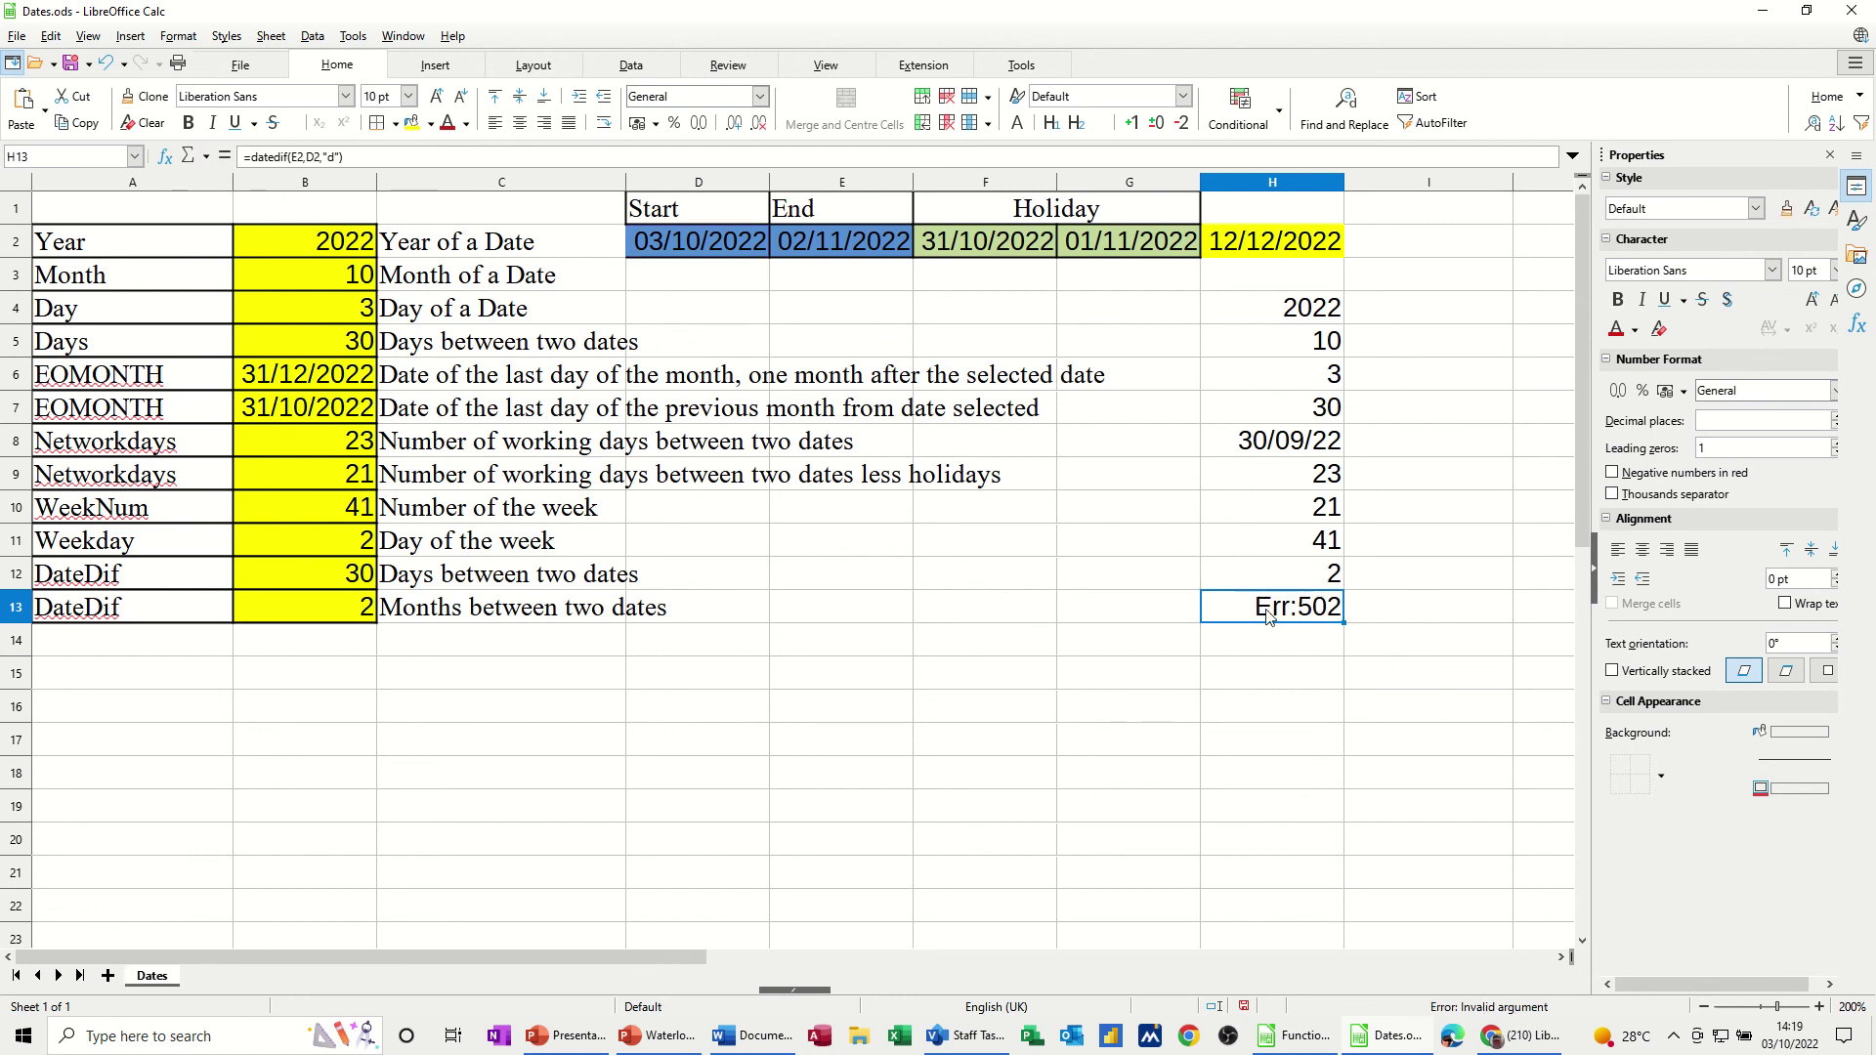
Step: Rewrite H13 as =DATEDIF(D2,E2,"d") with the start date first, per B12's reference
{"action": "left_click", "coordinate": [315, 586]}
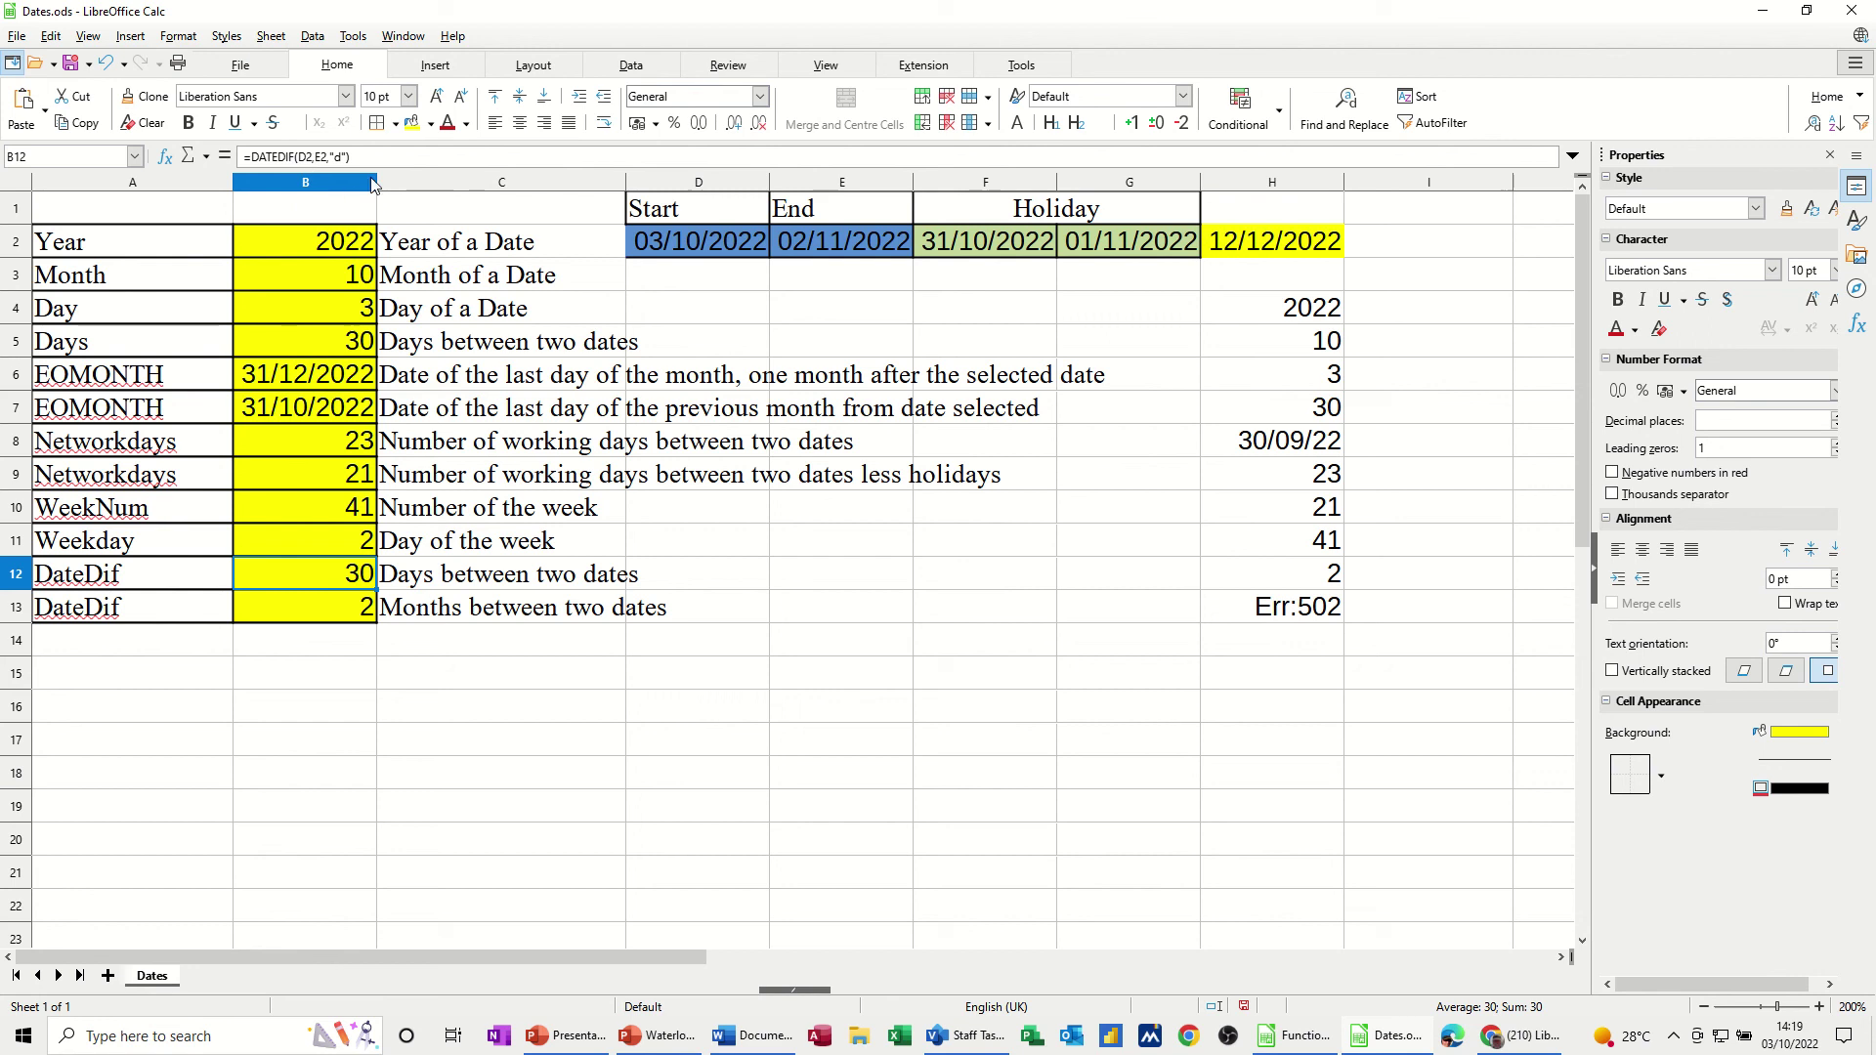
{"action": "left_click", "coordinate": [1253, 617]}
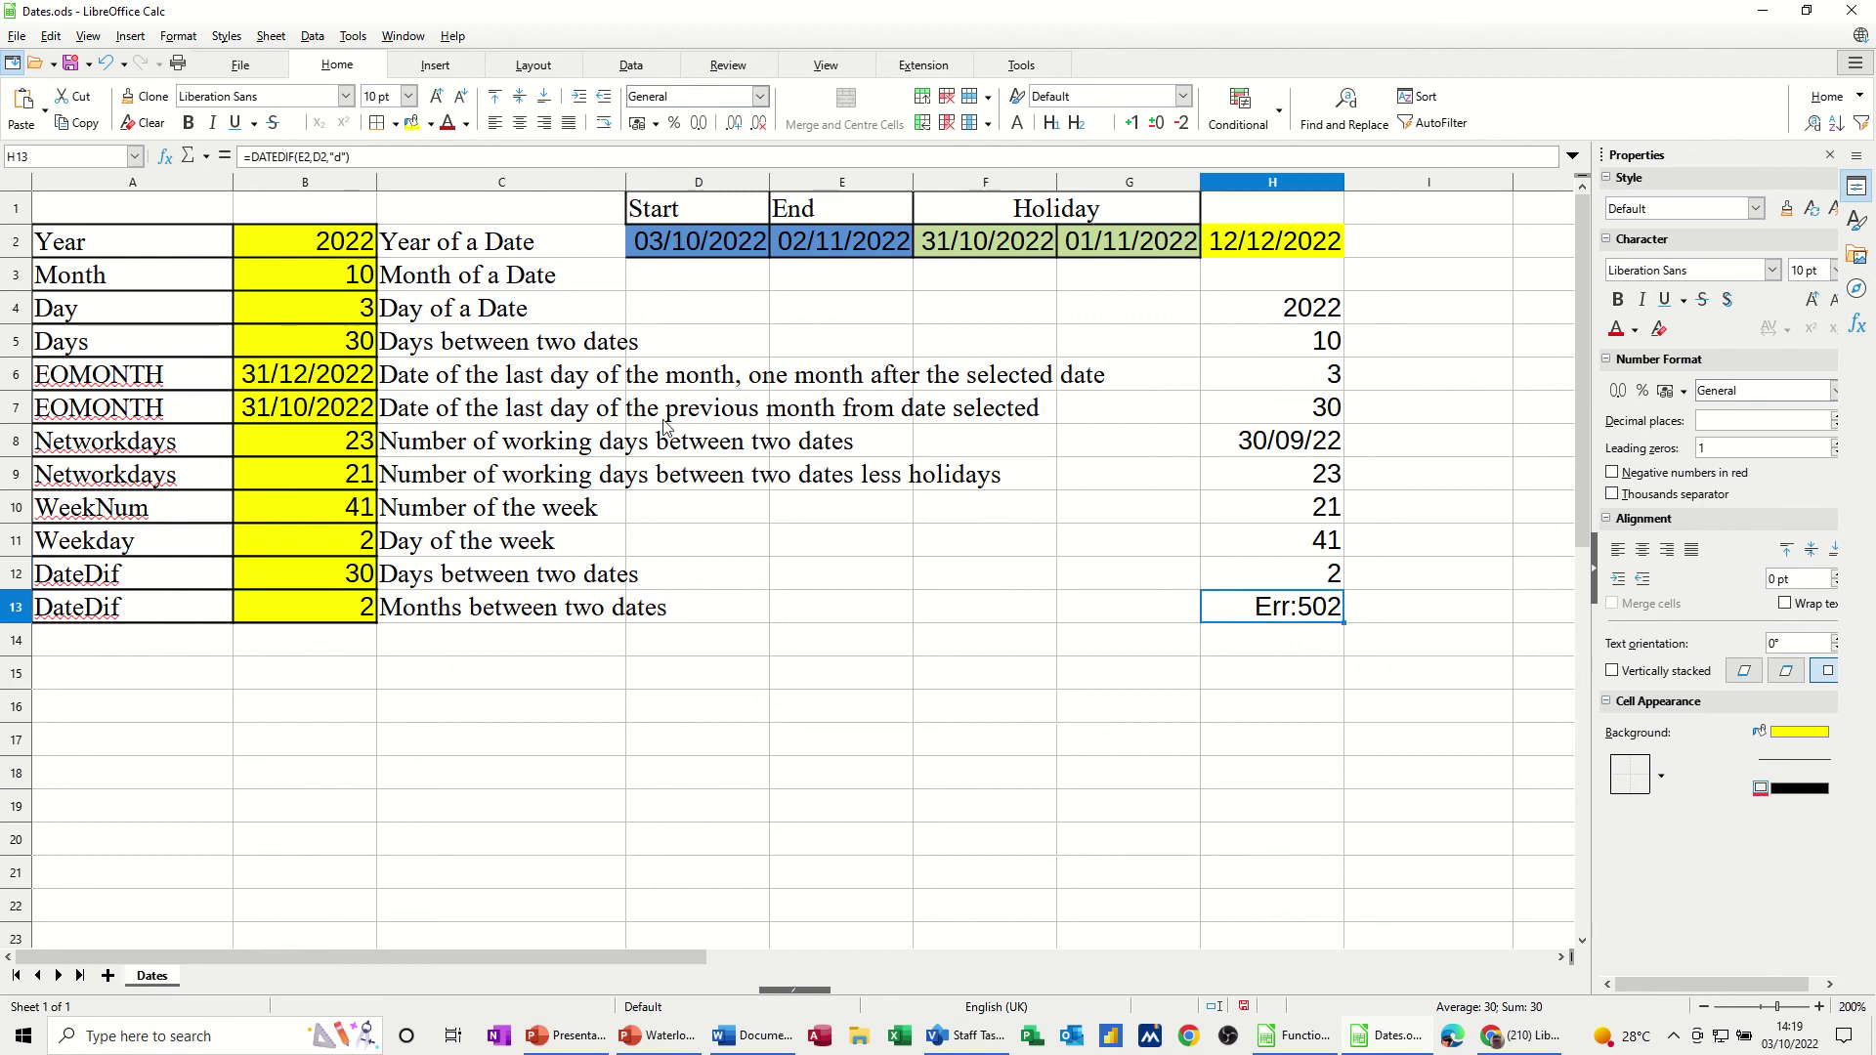
{"action": "left_click", "coordinate": [329, 156]}
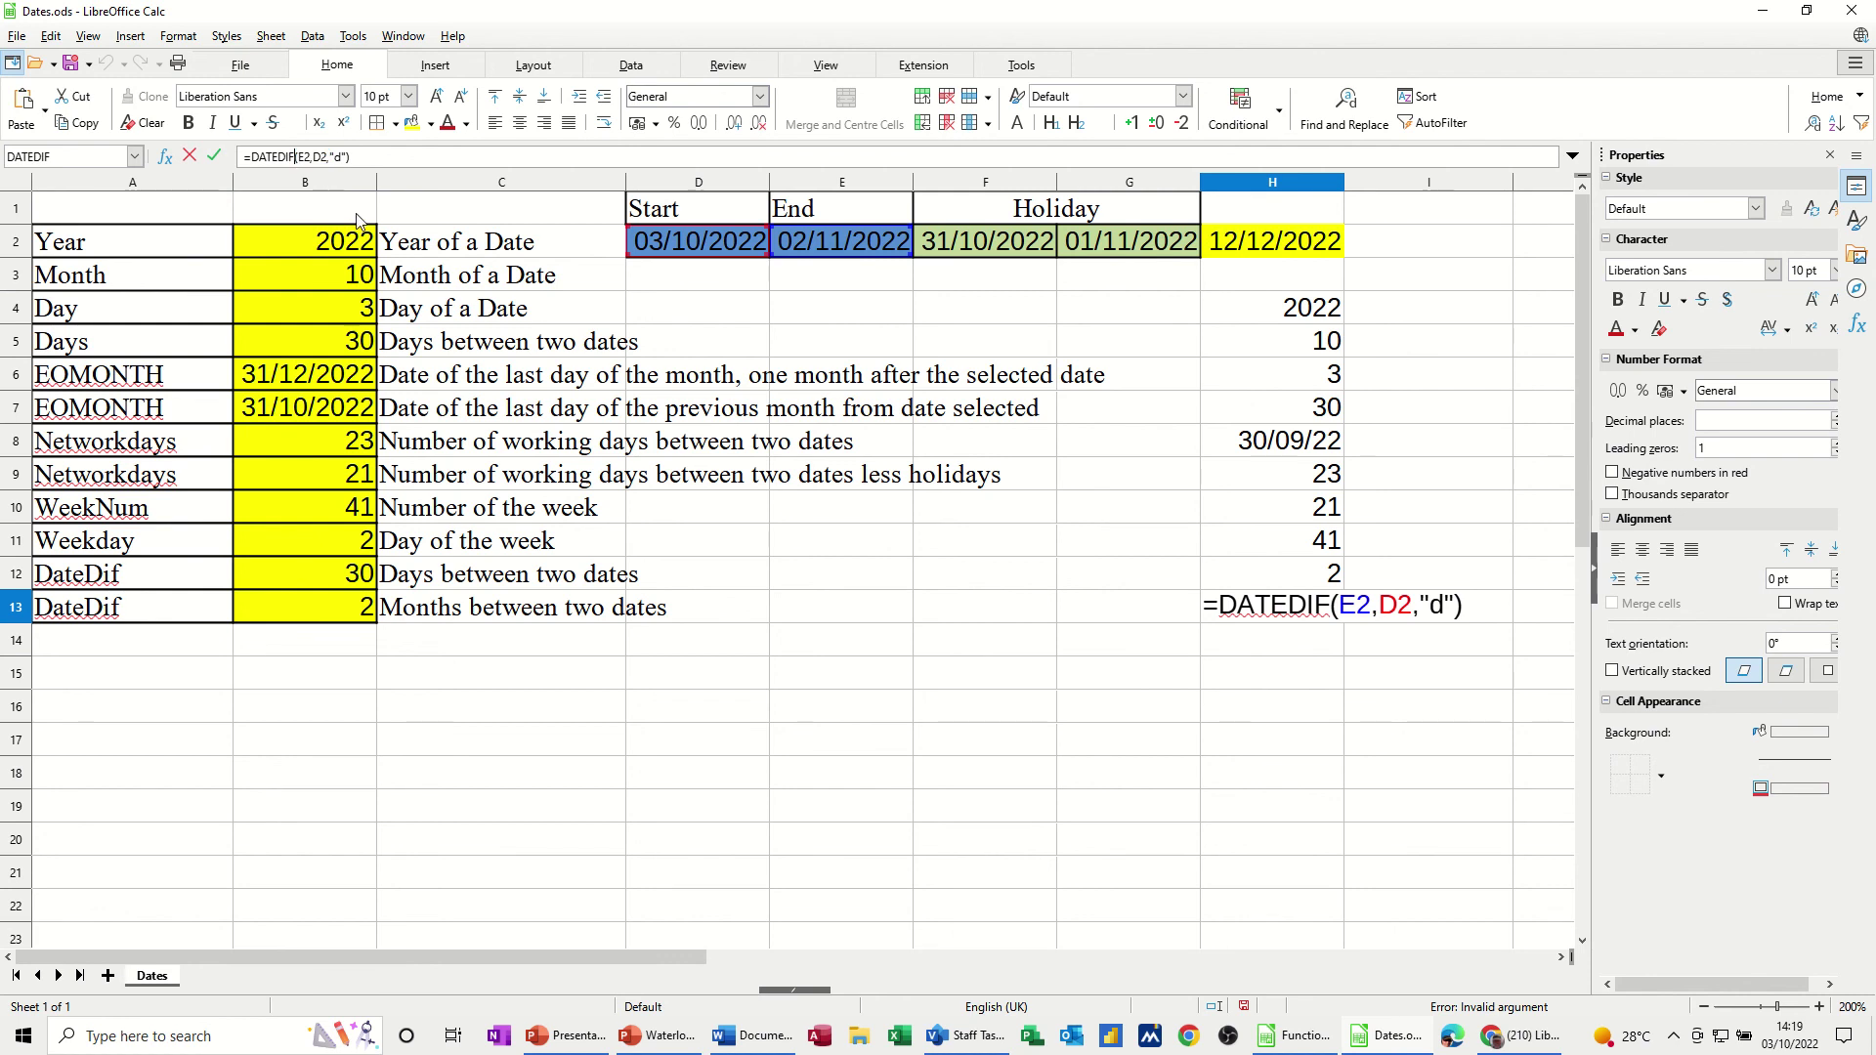
{"action": "key", "text": "Delete"}
{"action": "key", "text": "Delete"}
{"action": "key", "text": "Delete"}
{"action": "key", "text": "Delete"}
{"action": "key", "text": "Delete"}
{"action": "key", "text": "Delete"}
{"action": "key", "text": "Delete"}
{"action": "key", "text": "Delete"}
{"action": "key", "text": "Delete"}
{"action": "key", "text": "Delete"}
{"action": "key", "text": "Delete"}
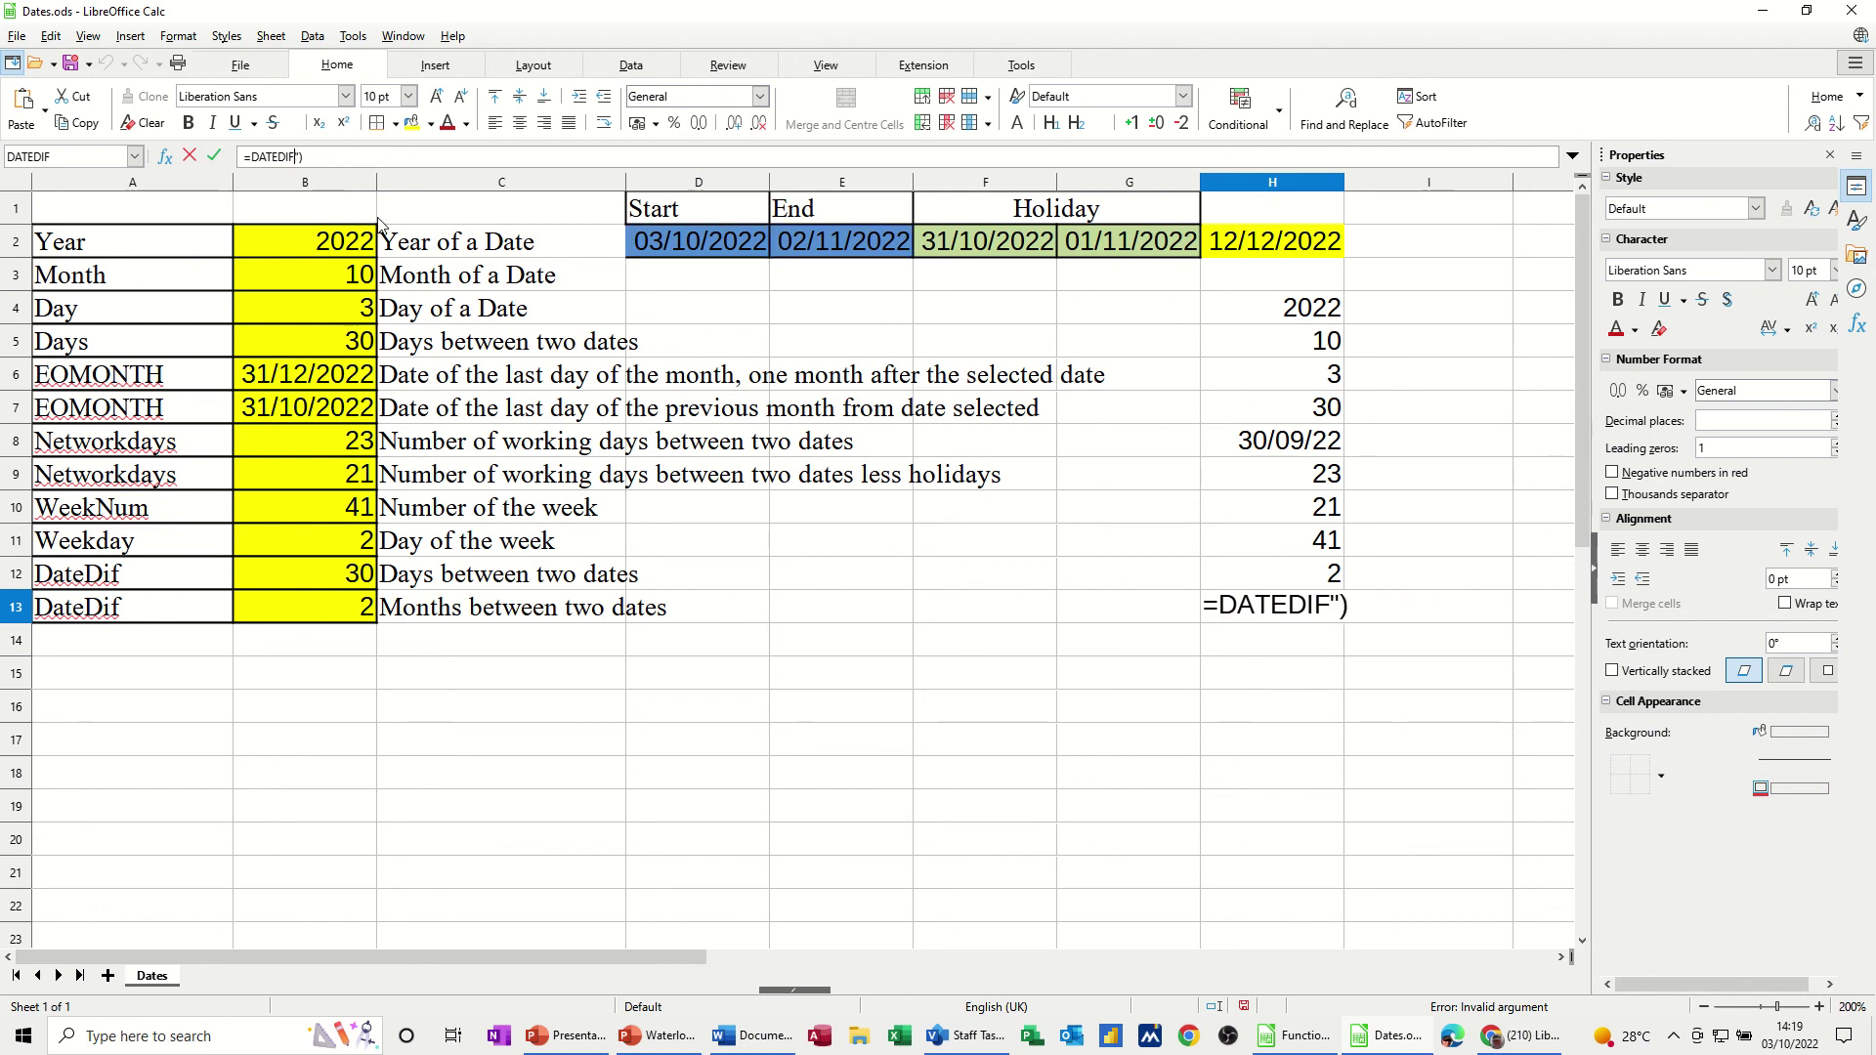
{"action": "type", "text": "("}
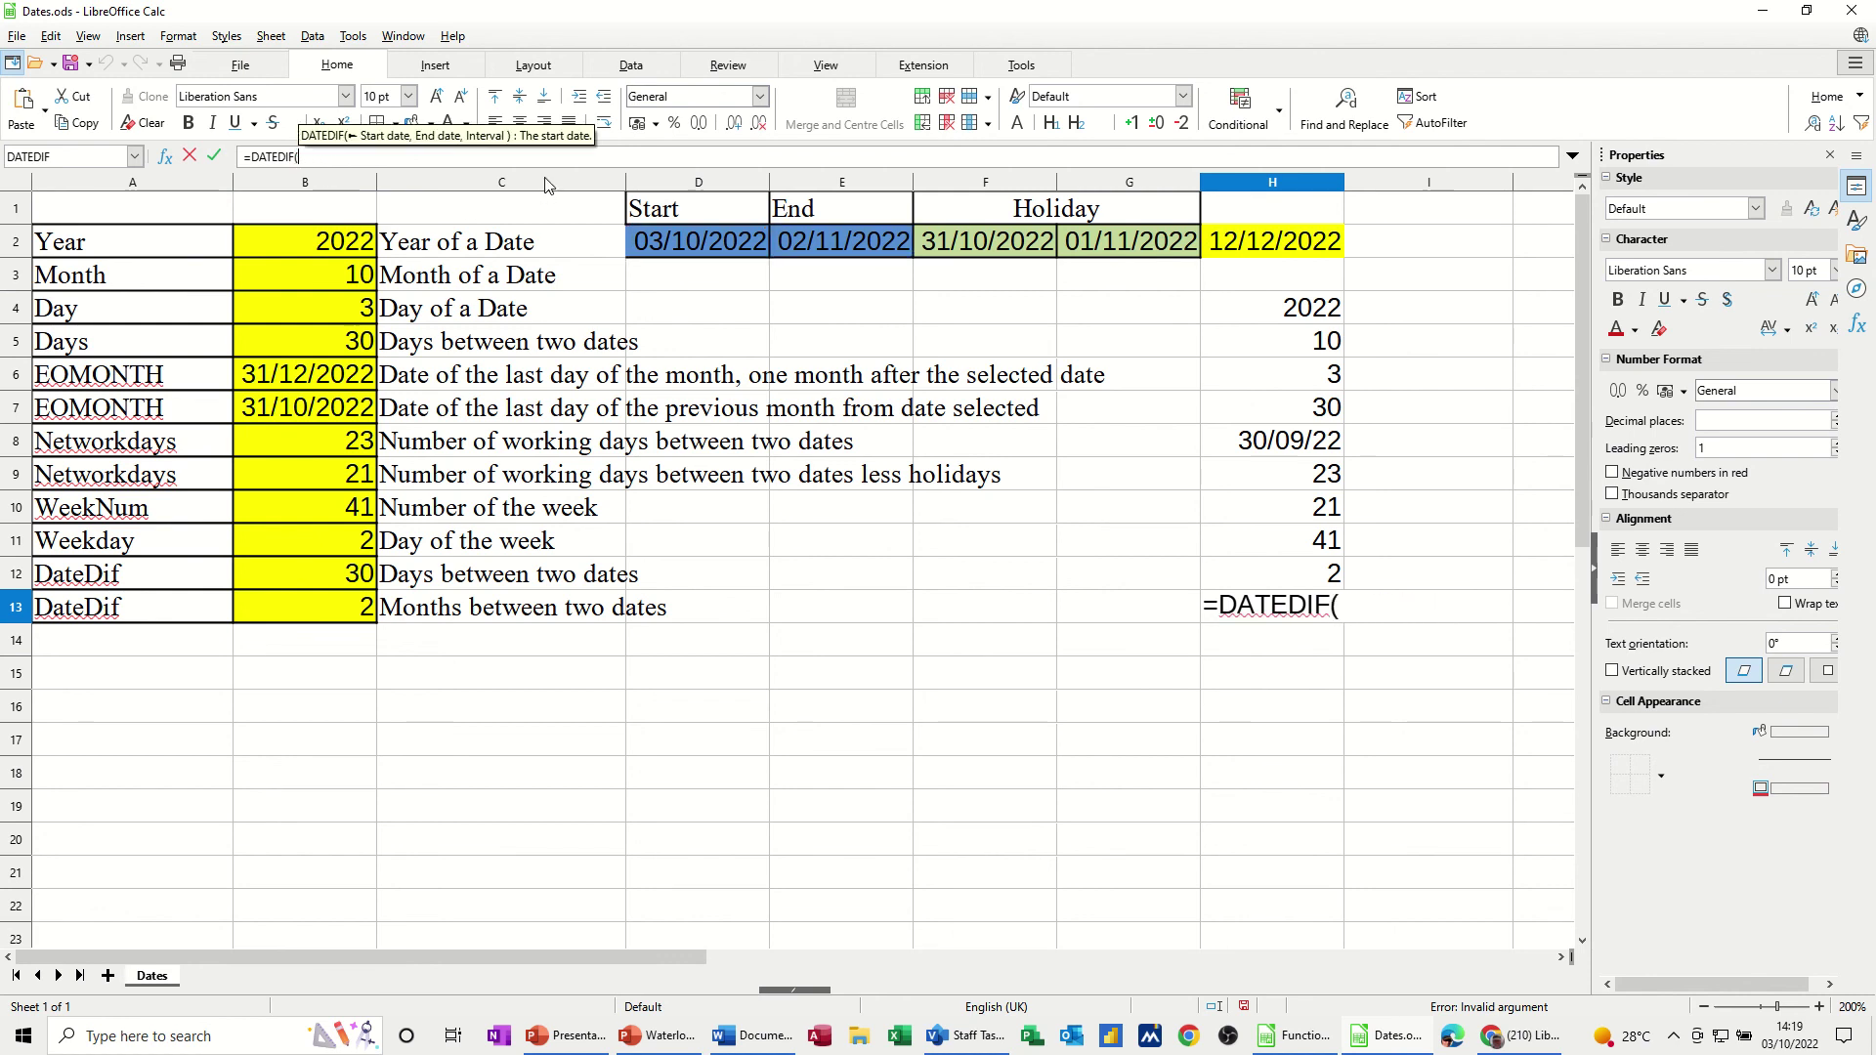
{"action": "left_click", "coordinate": [742, 246]}
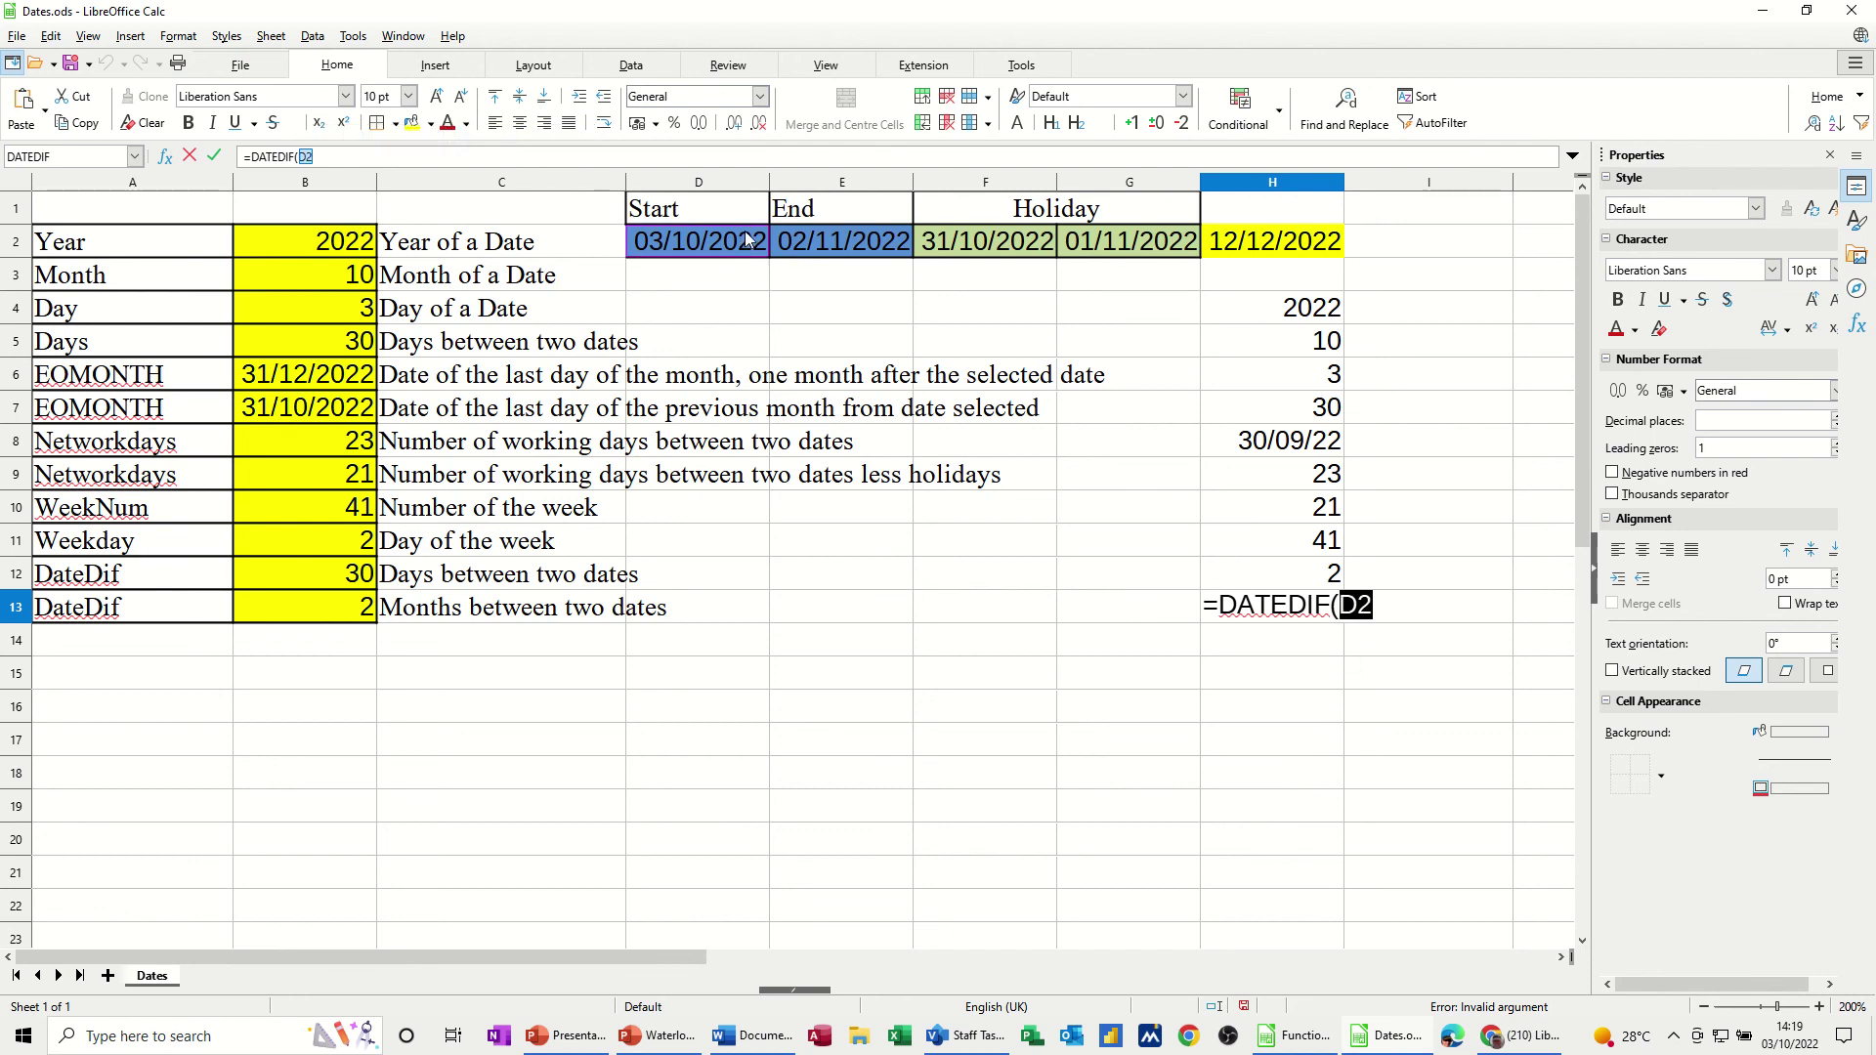
{"action": "type", "text": ","}
{"action": "left_click", "coordinate": [828, 242]}
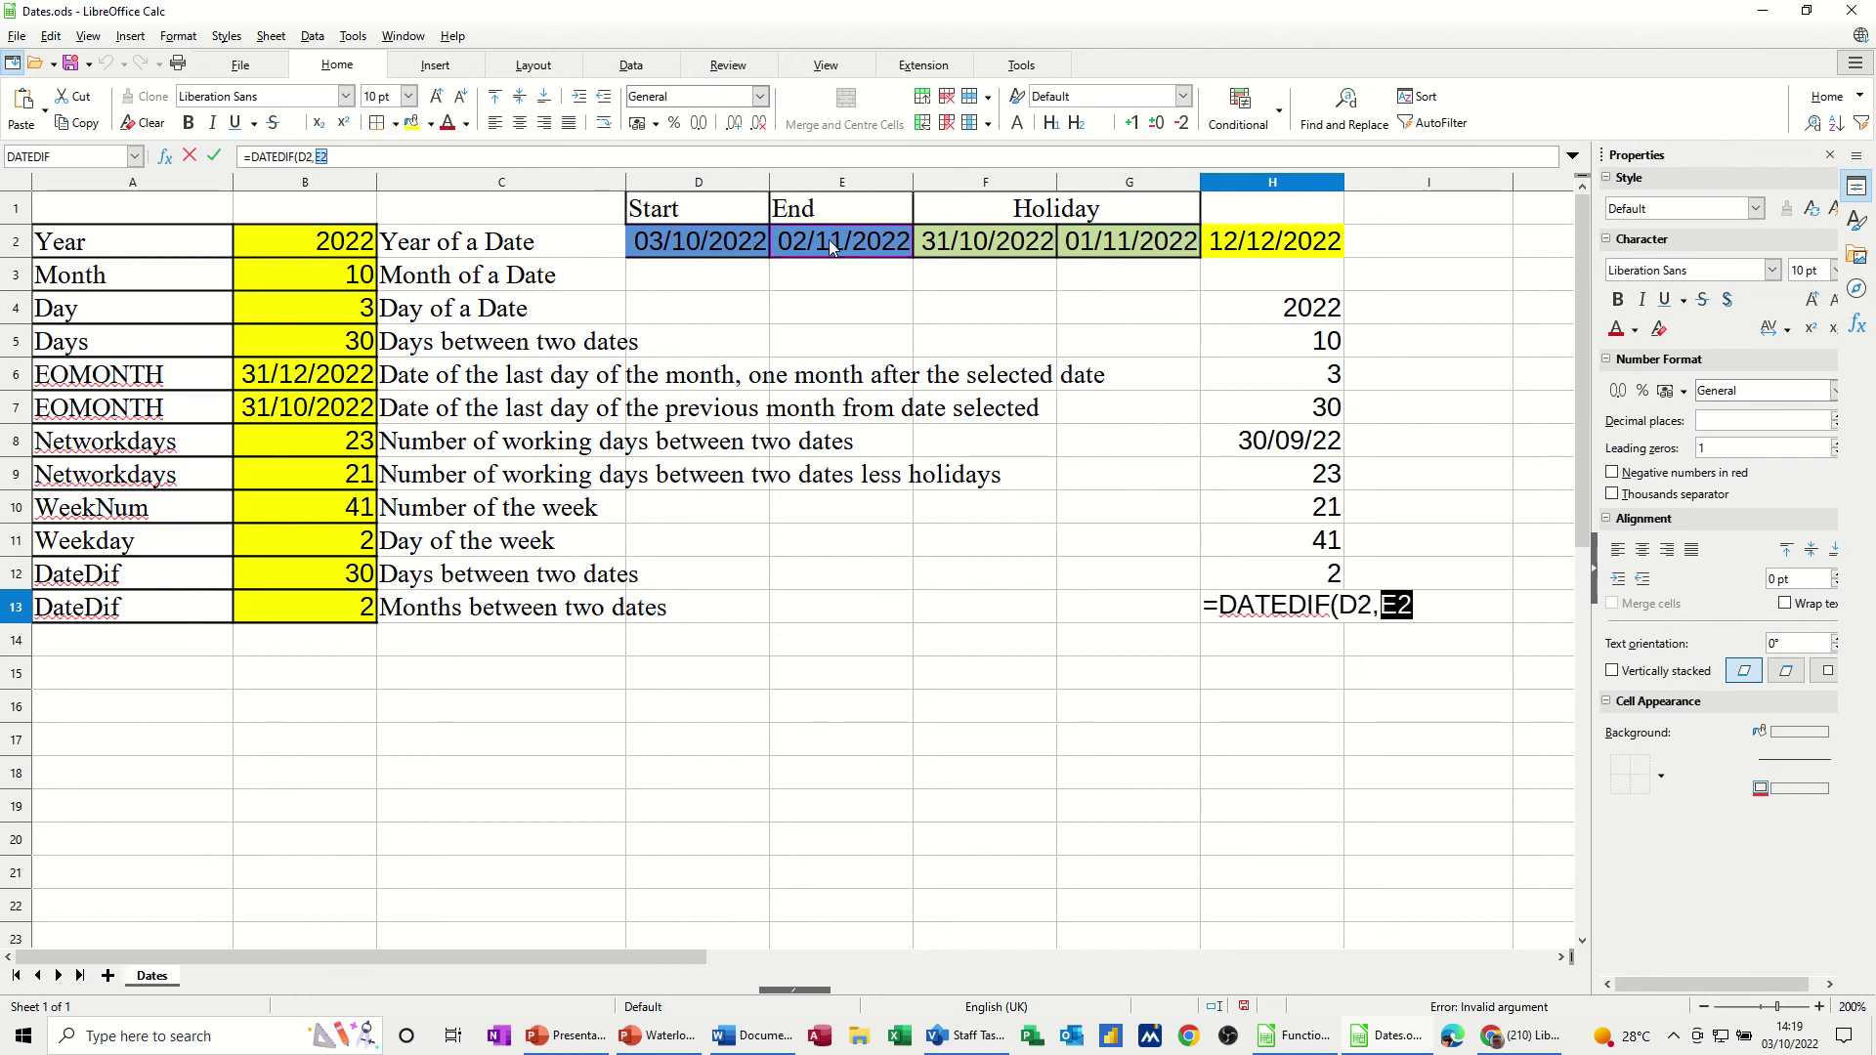
{"action": "type", "text": ","}
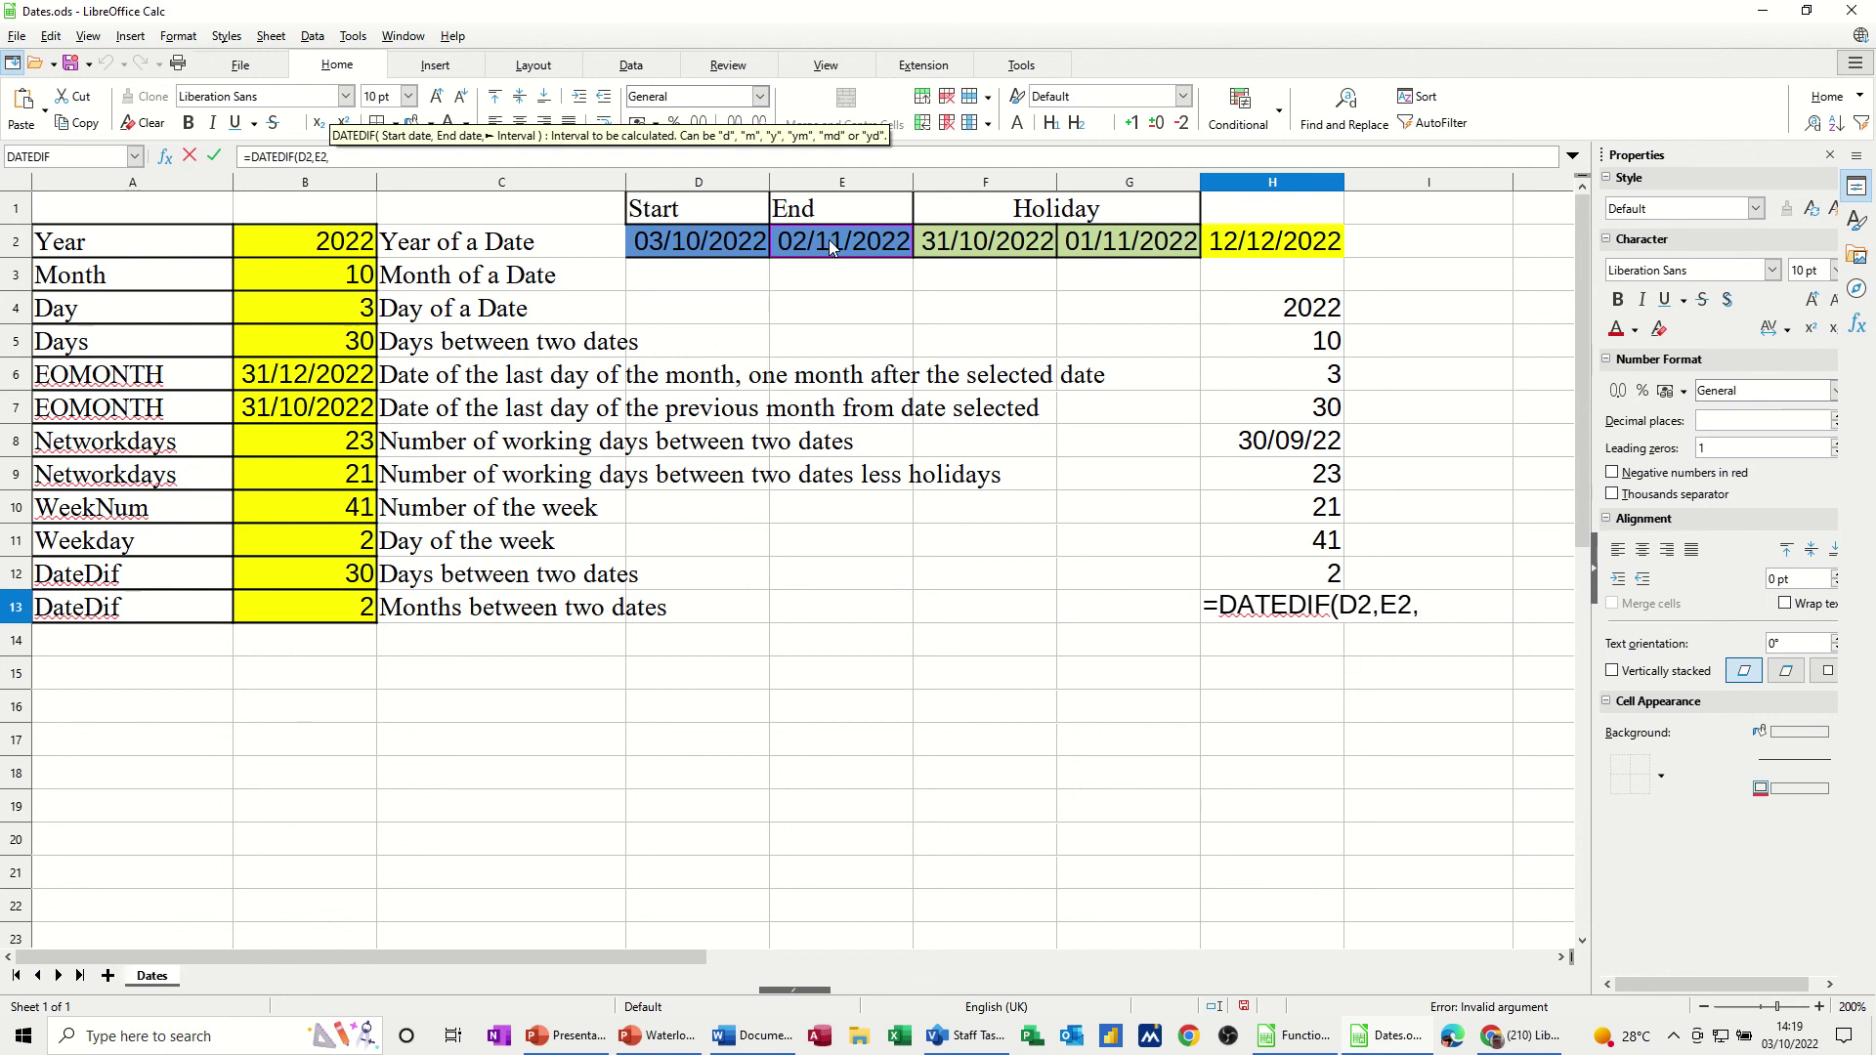
{"action": "type", "text": "\"d\")"}
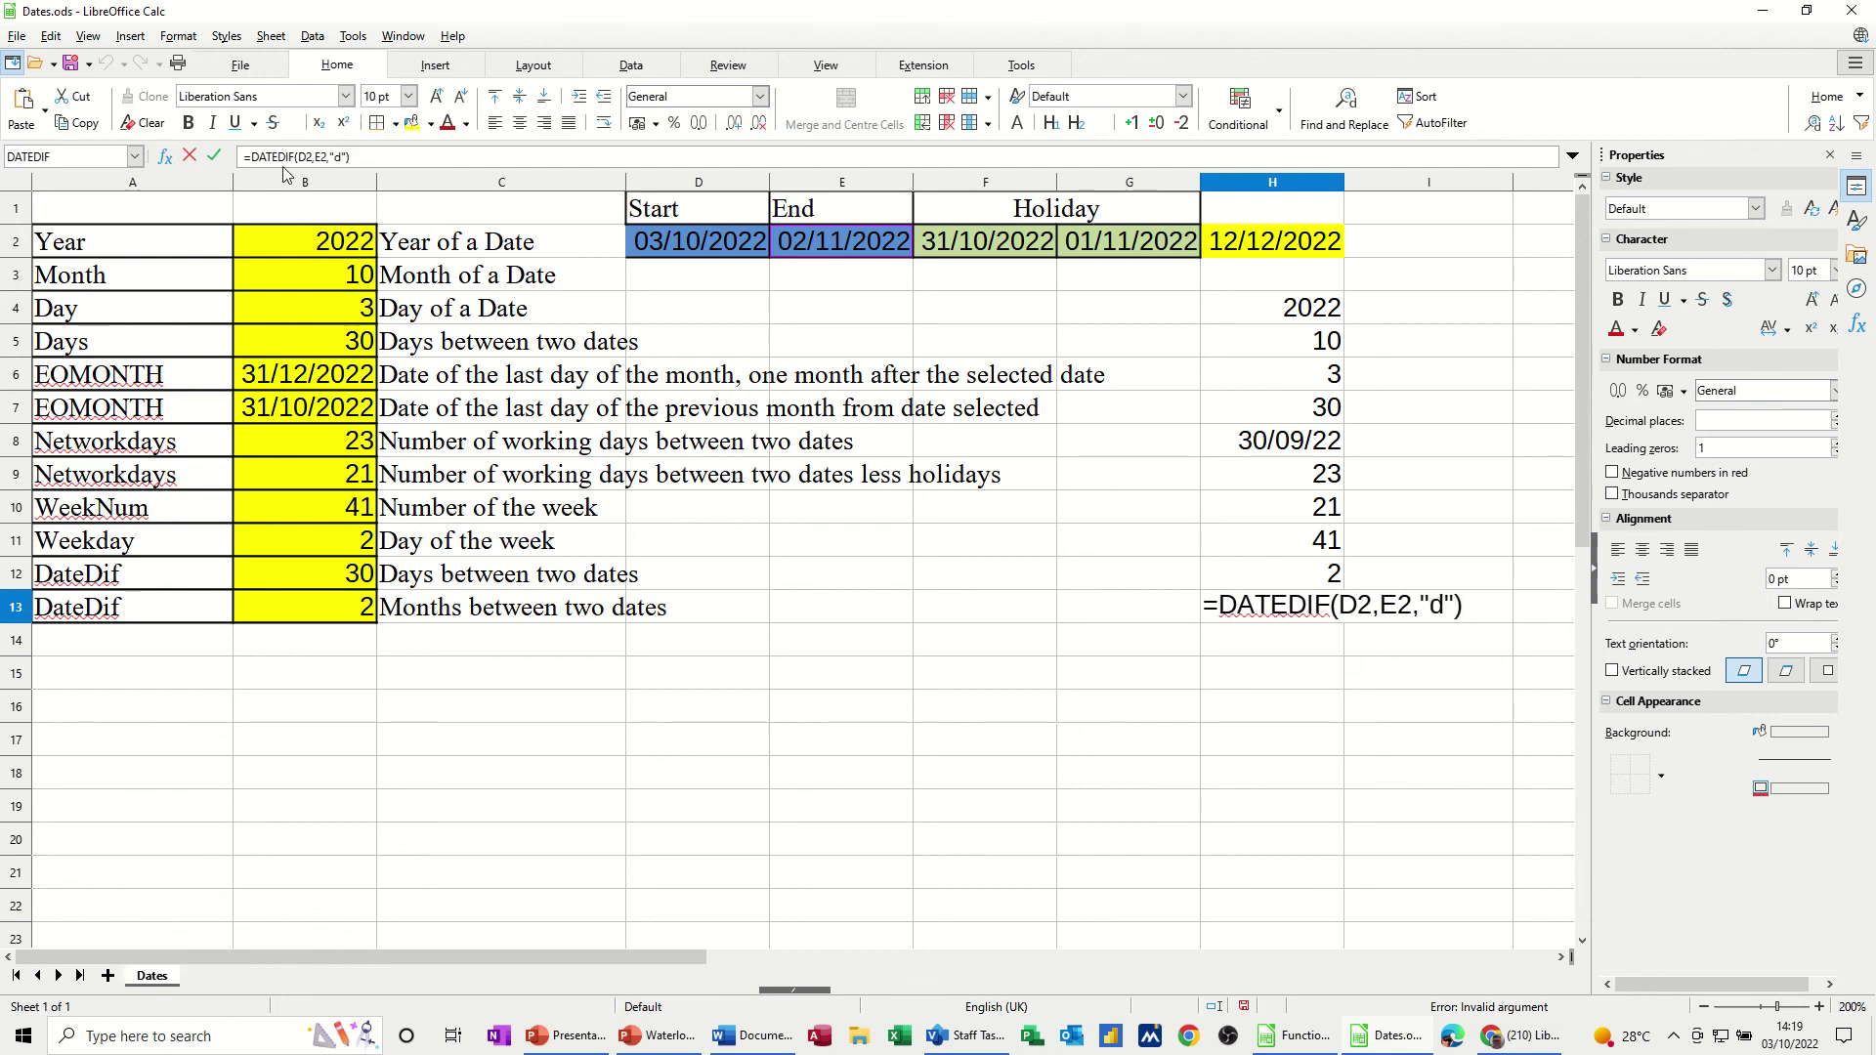
{"action": "left_click", "coordinate": [215, 158]}
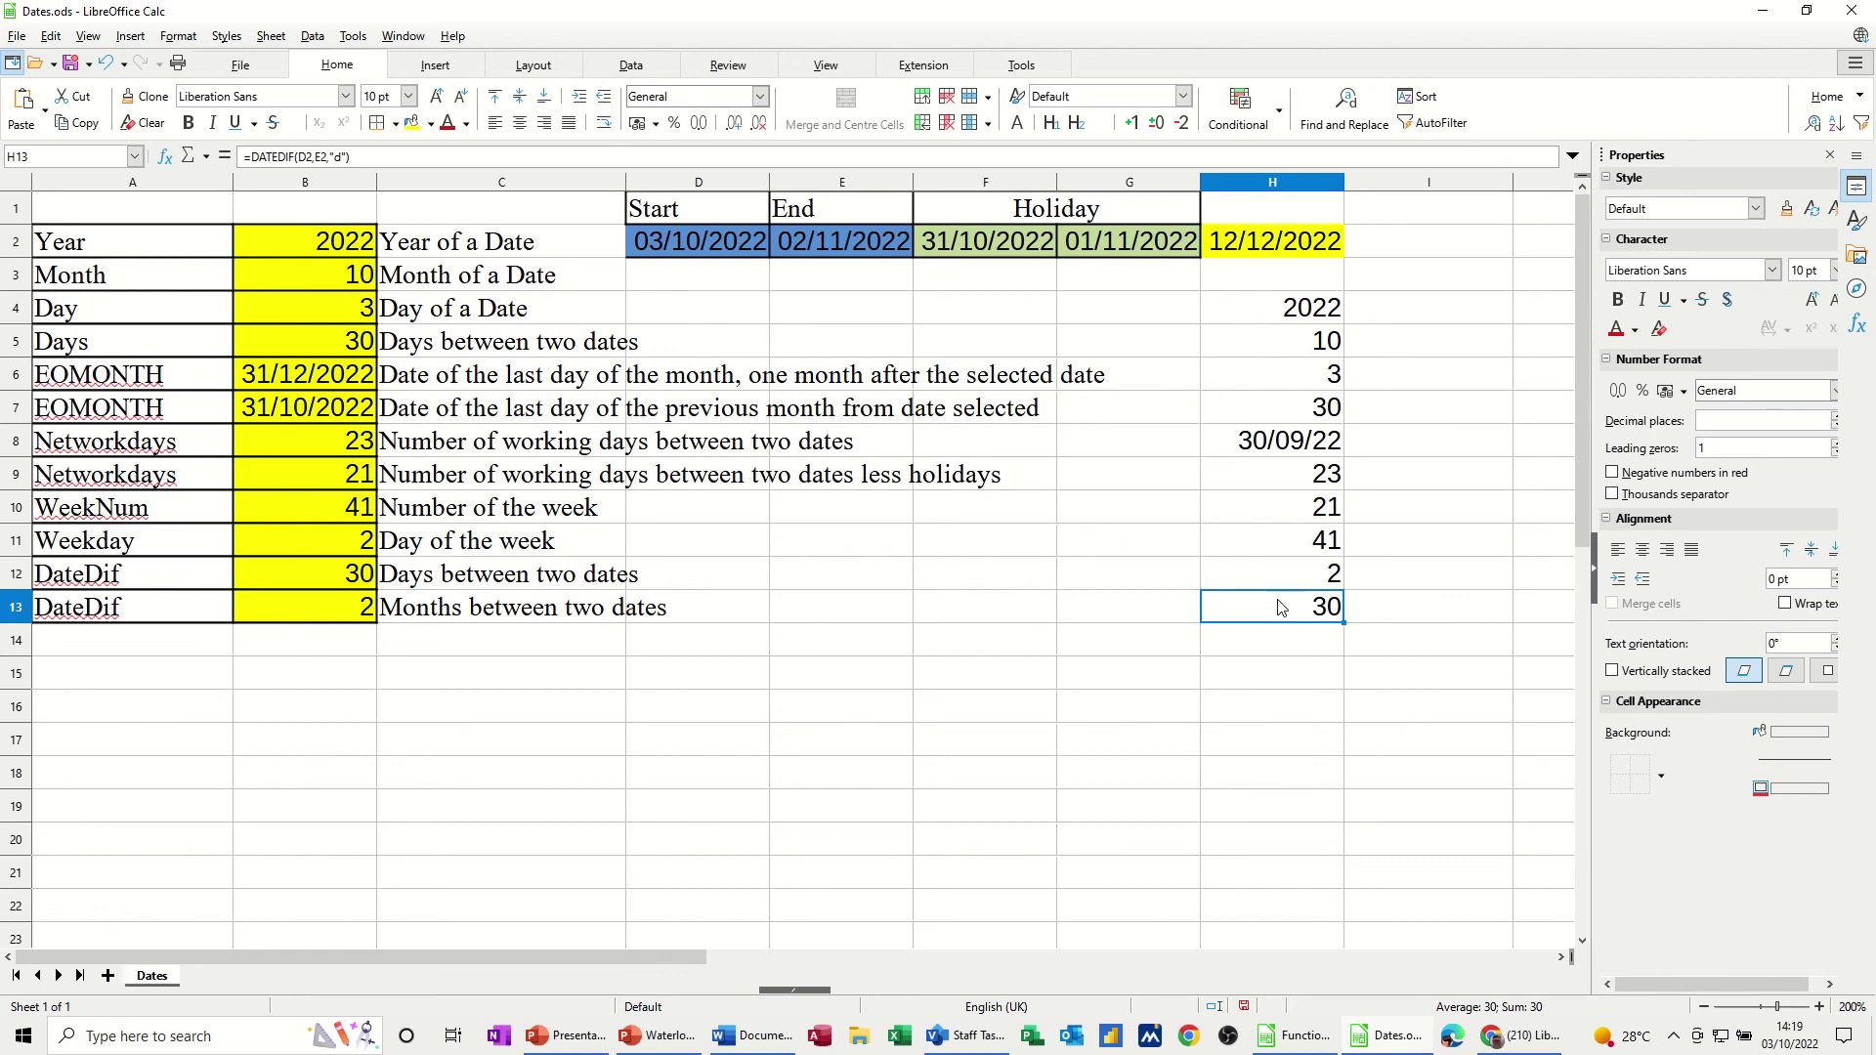
Step: Change the DATEDIF interval in H13 from "d" to "m", returning 0 months
{"action": "left_click", "coordinate": [342, 158]}
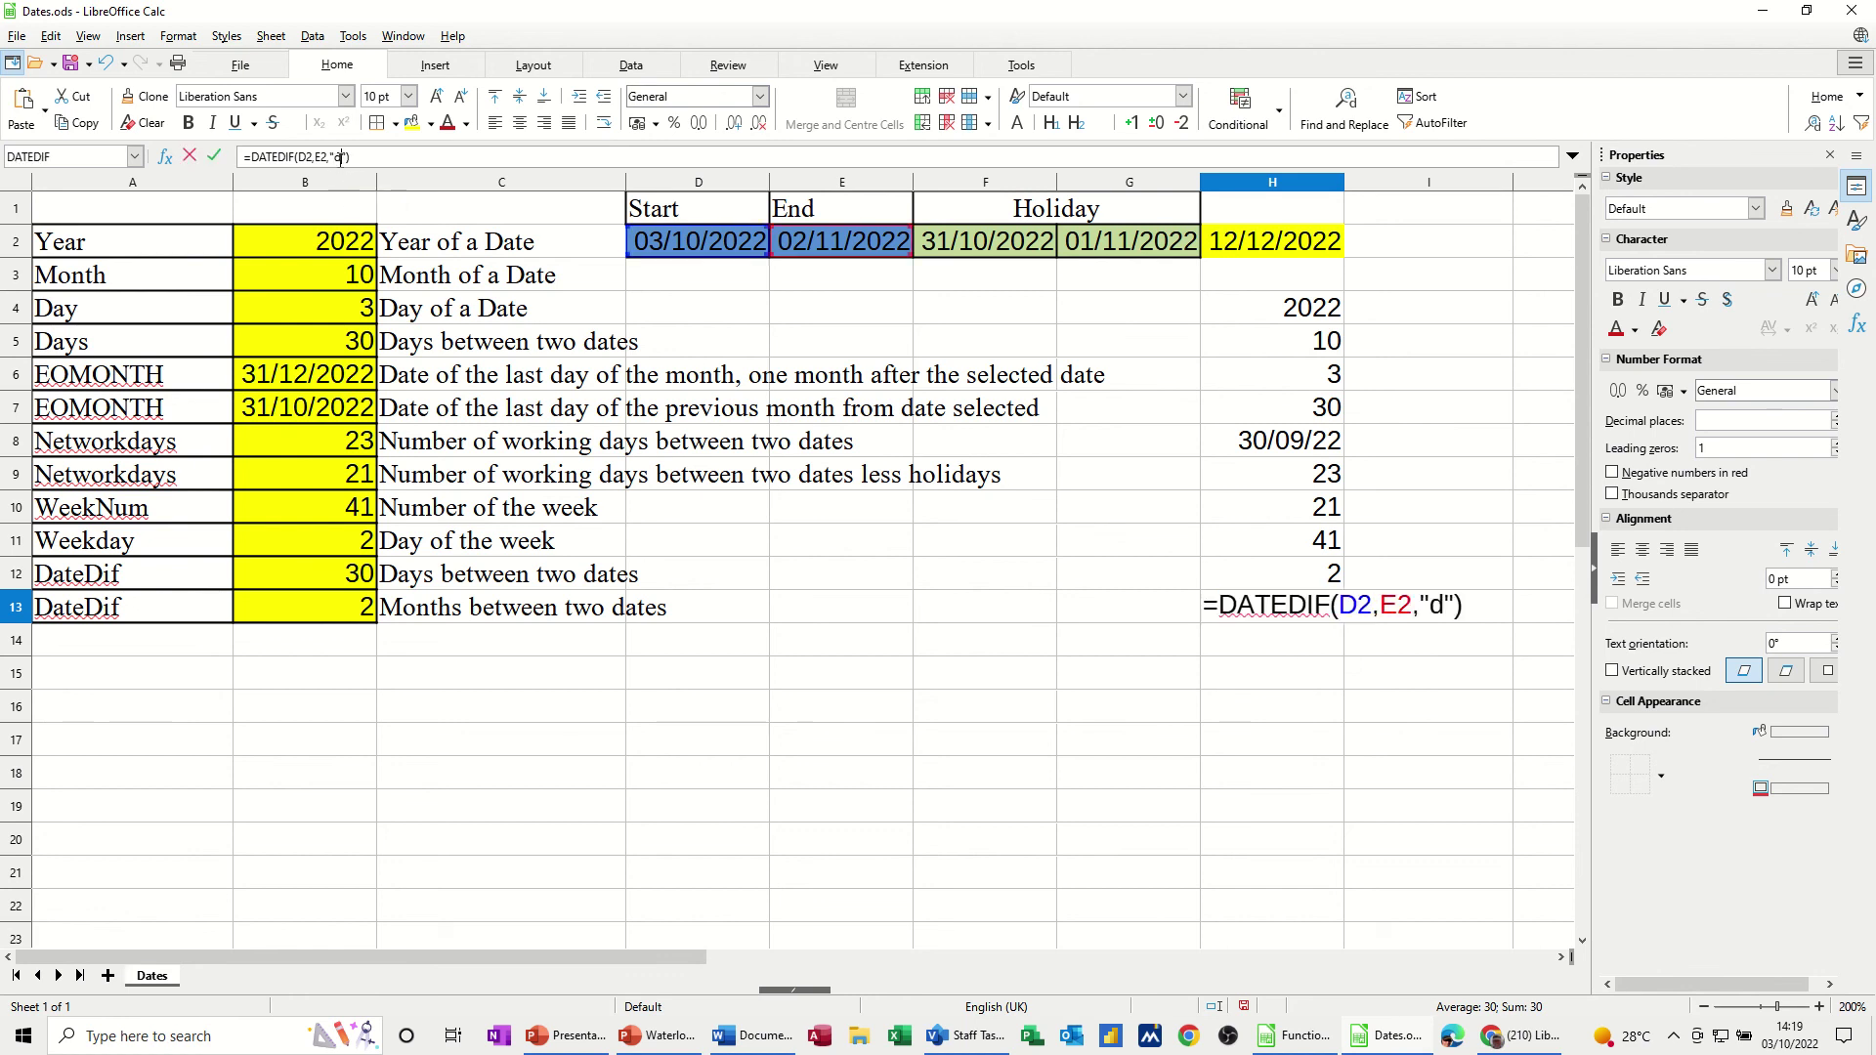
{"action": "double_click", "coordinate": [338, 157]}
{"action": "type", "text": "m"}
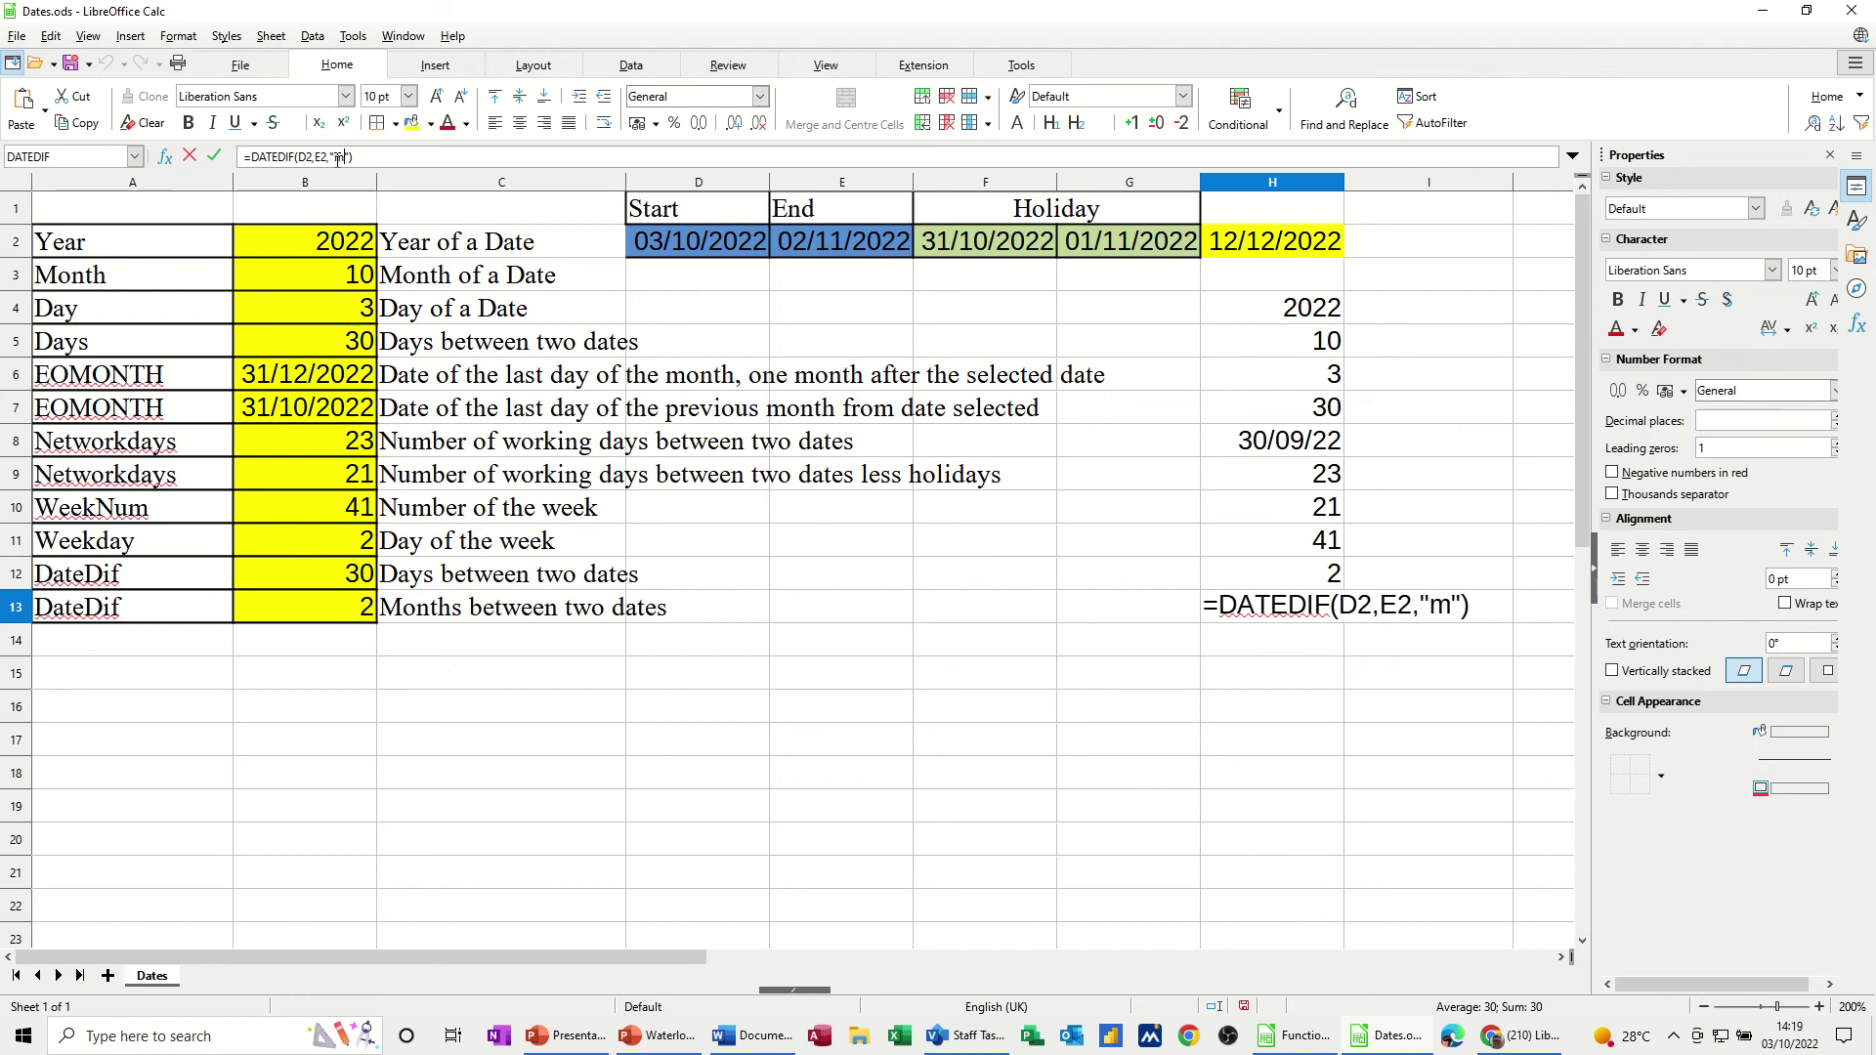
{"action": "key", "text": "Return"}
{"action": "left_click", "coordinate": [1290, 610]}
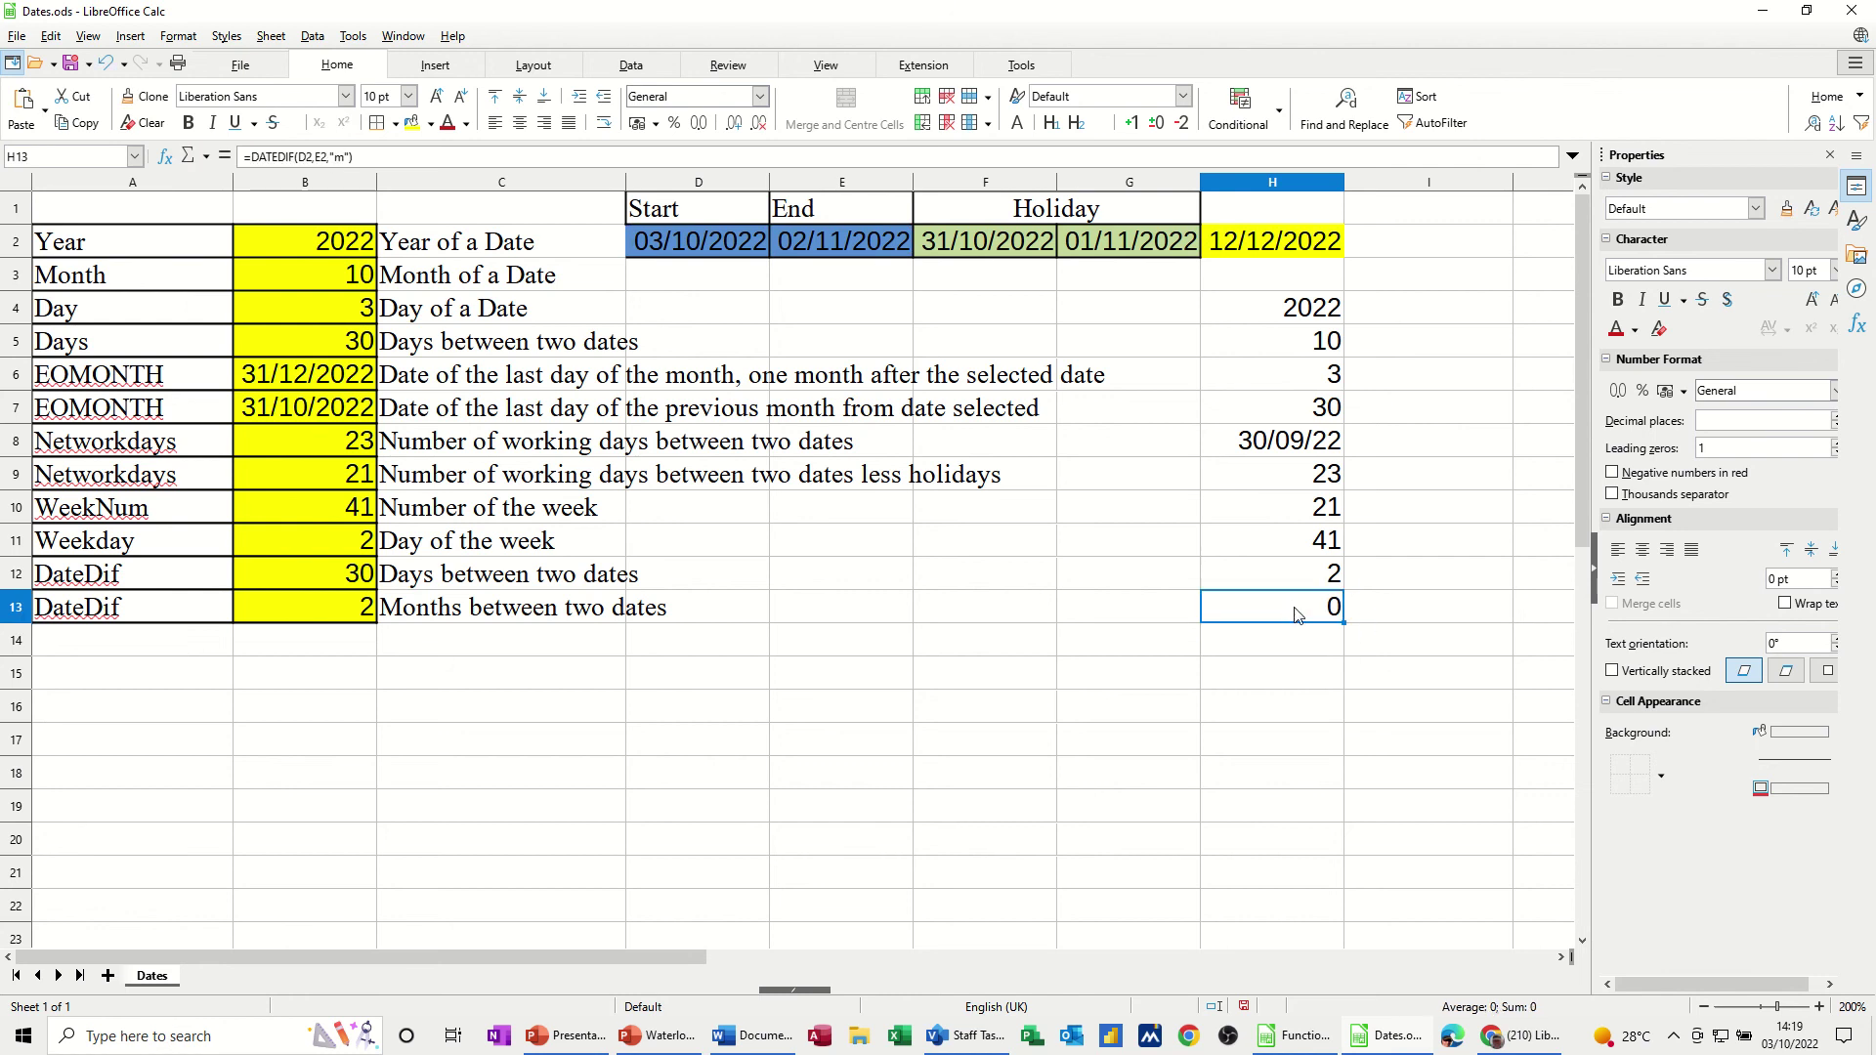
Step: Change E2's formula from =D2+30 to =D2+60, then check H13 shows 1 month
{"action": "left_click", "coordinate": [845, 252]}
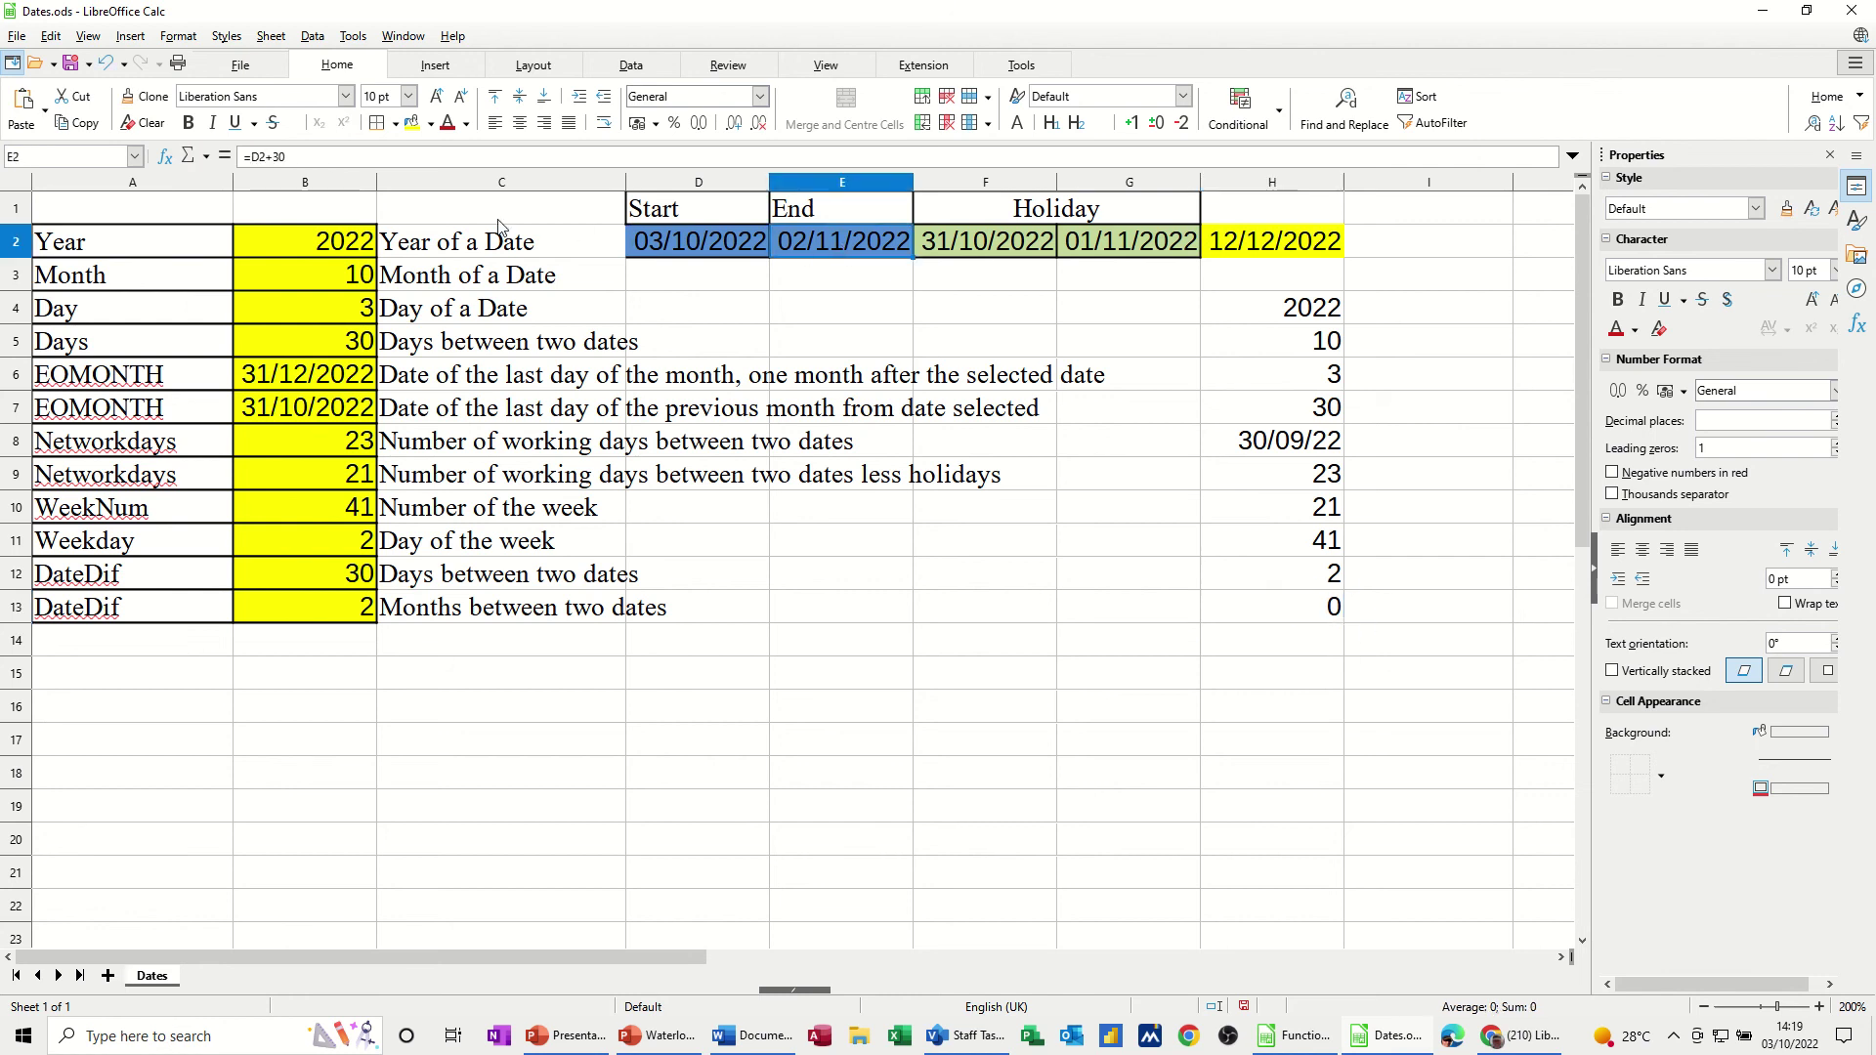
{"action": "left_click", "coordinate": [284, 157]}
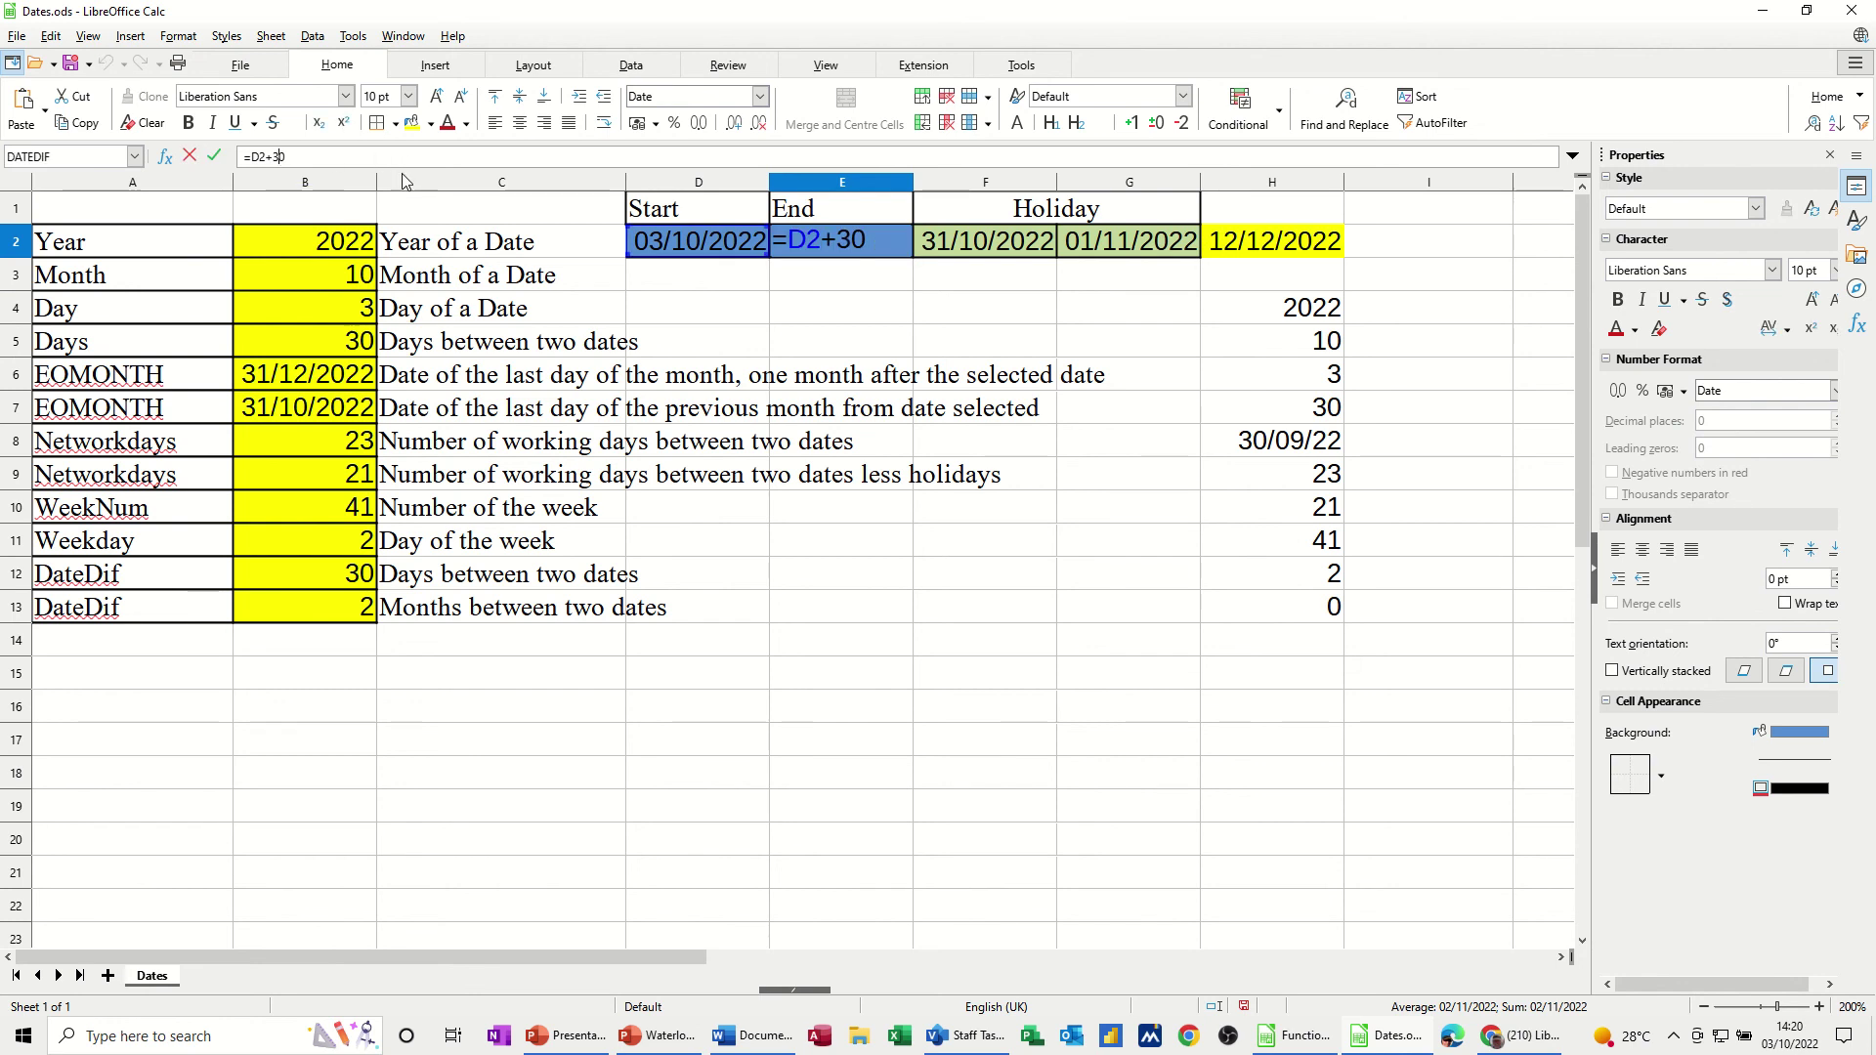
{"action": "key", "text": "BackSpace"}
{"action": "type", "text": "6"}
{"action": "key", "text": "Return"}
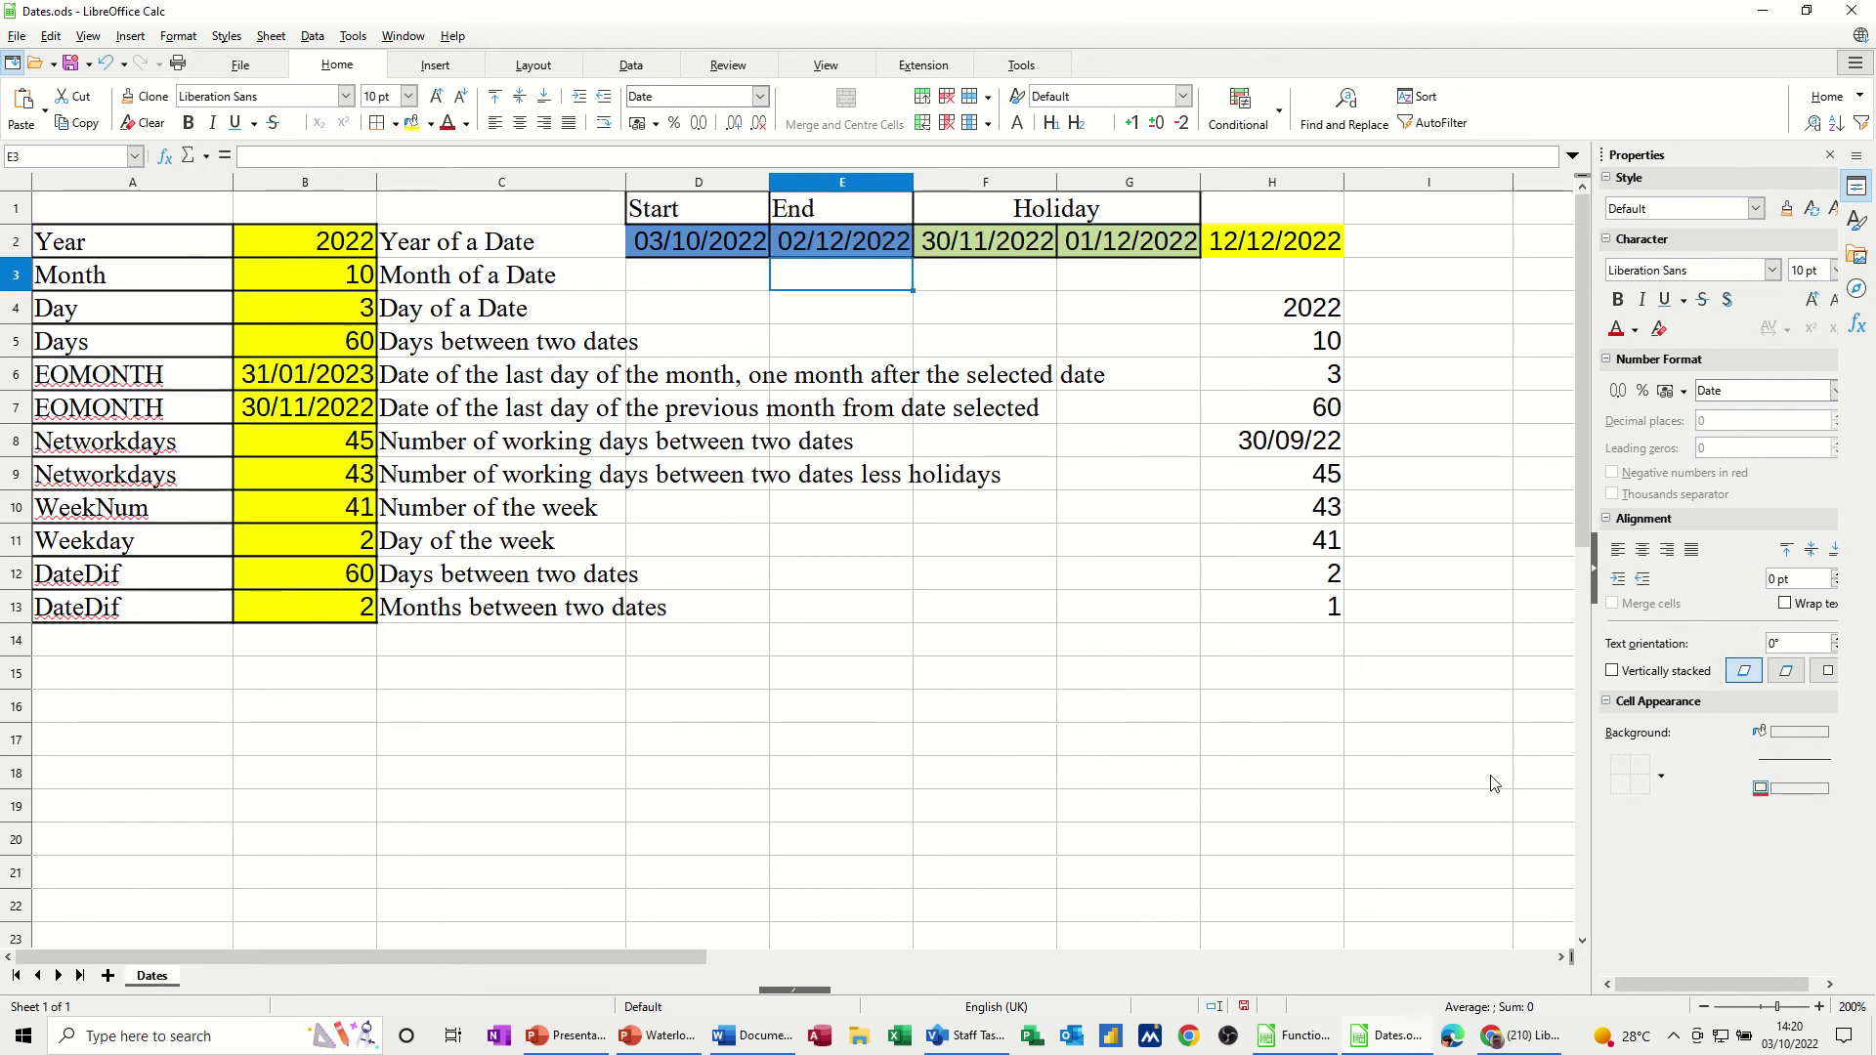
{"action": "left_click", "coordinate": [1296, 614]}
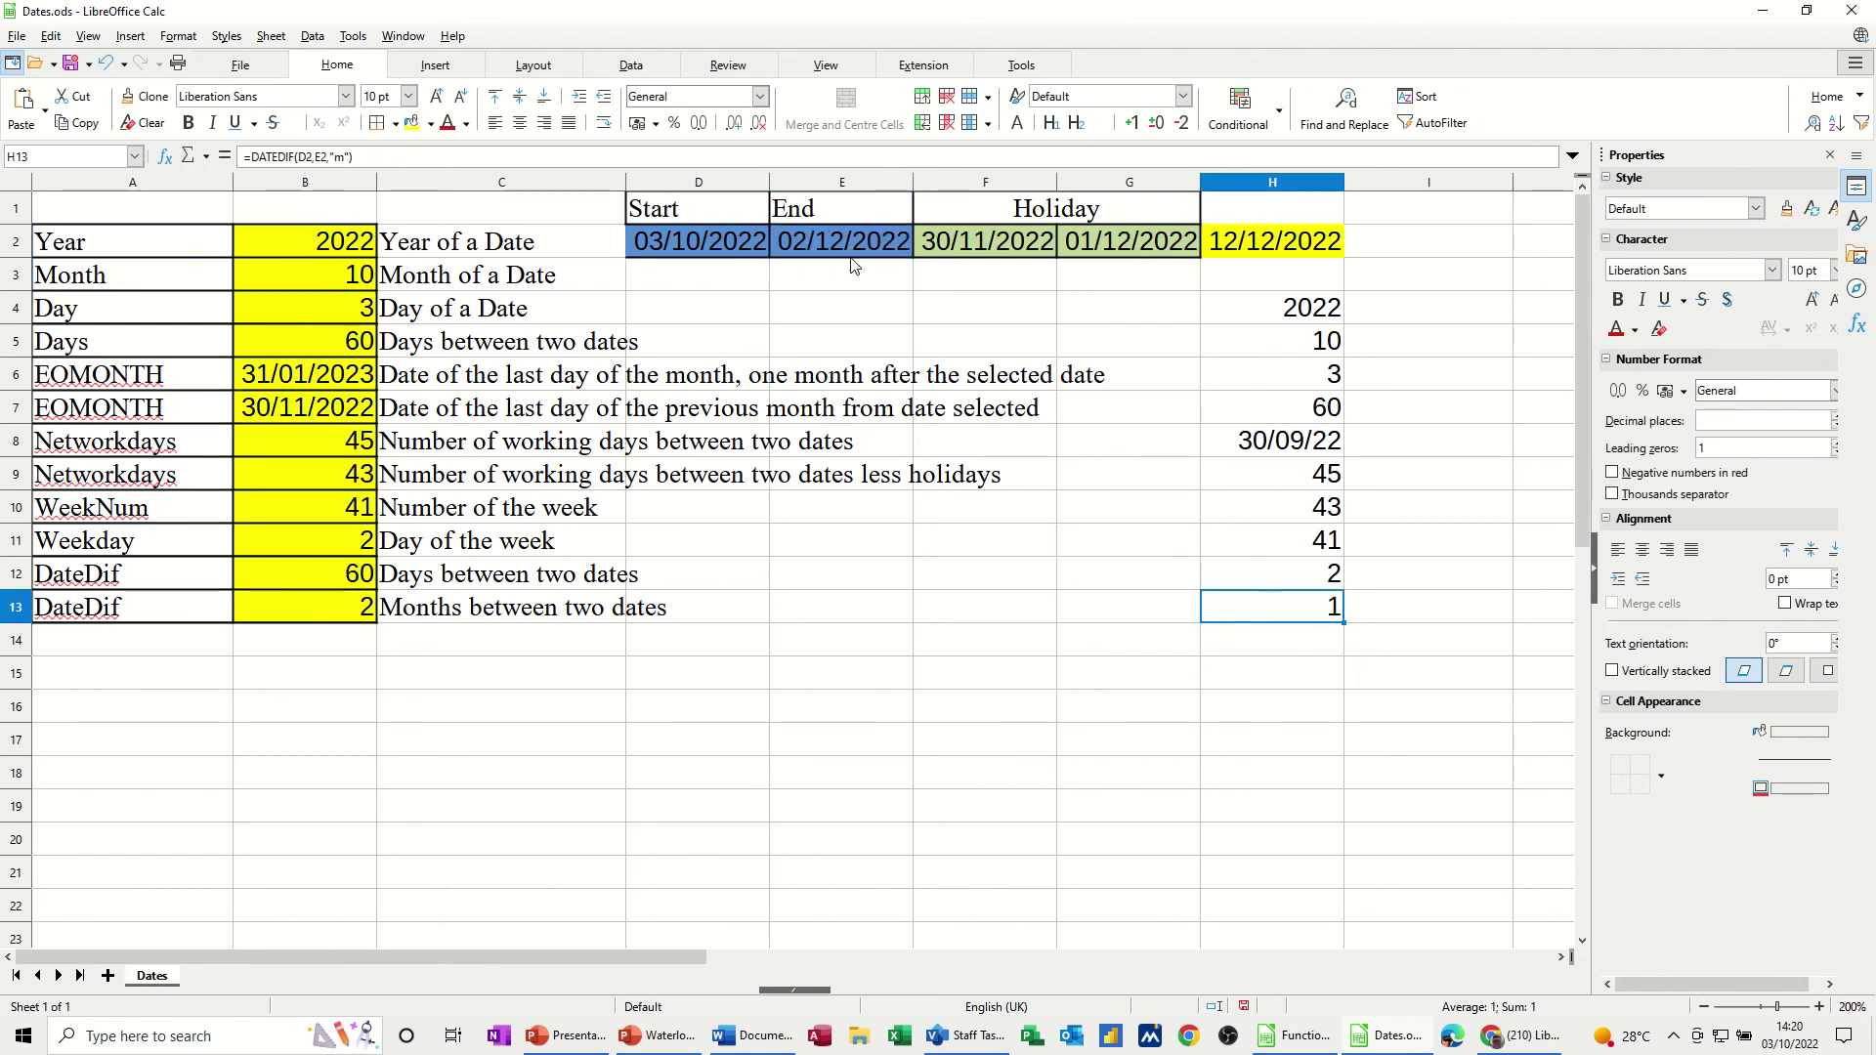